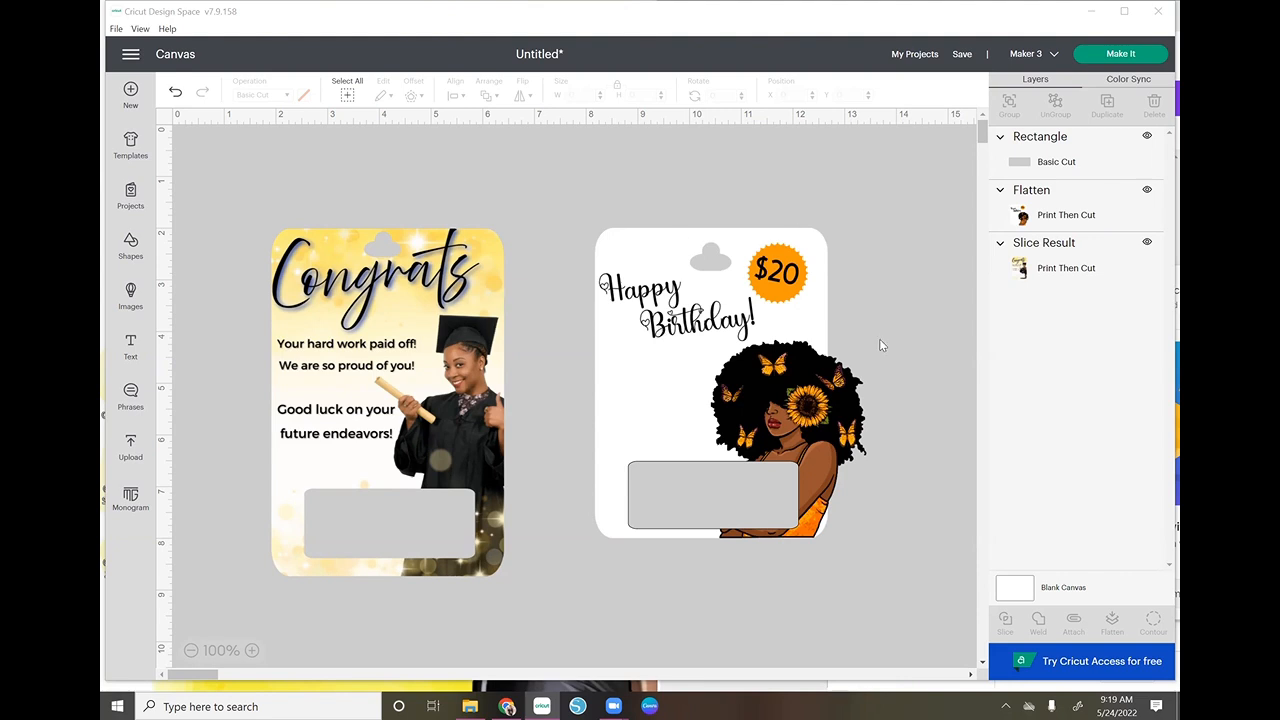
Delete the Congrats card, the Happy Birthday card and the grey rectangle to empty the canvas.
{"action": "left_click", "coordinate": [661, 283]}
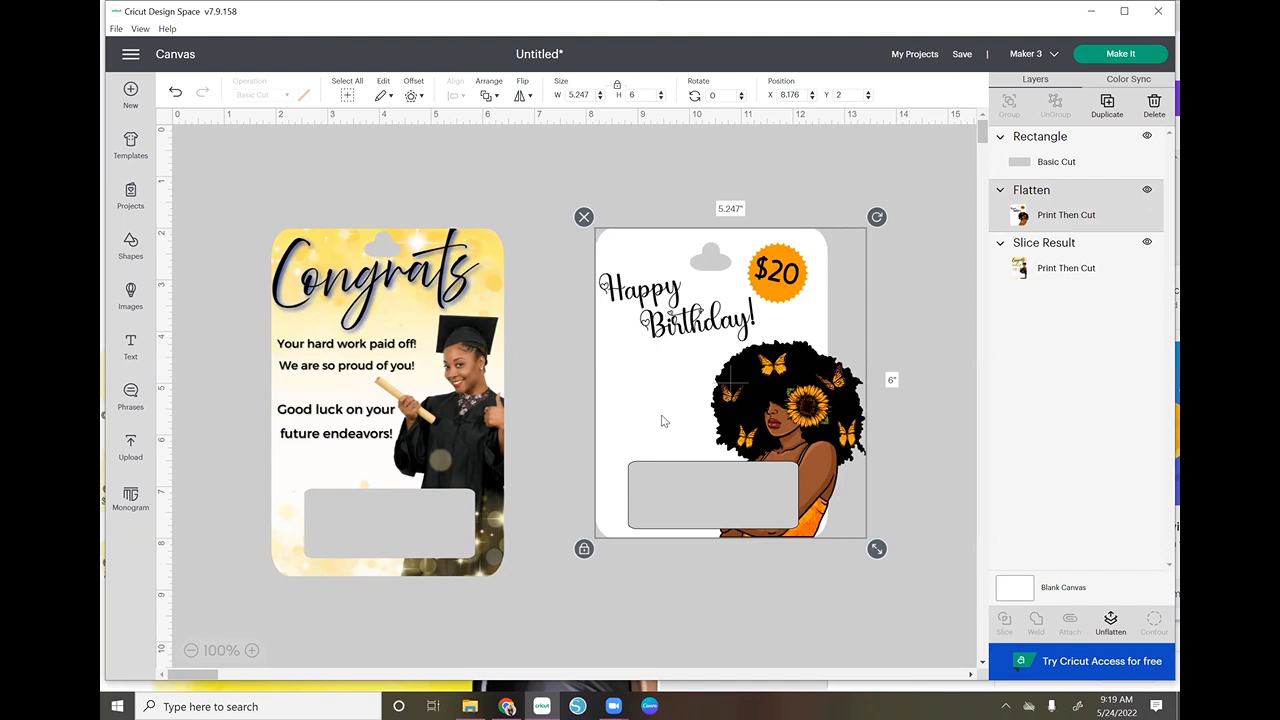
{"action": "left_click", "coordinate": [707, 590]}
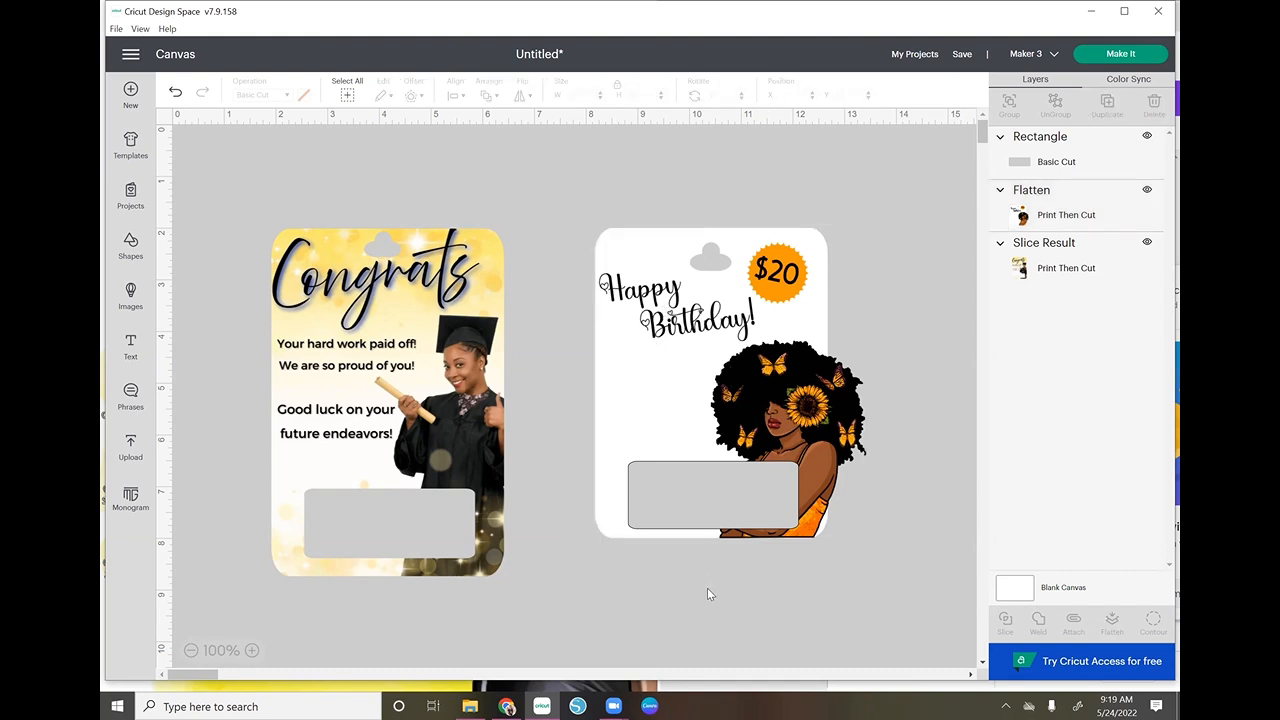
{"action": "left_click", "coordinate": [447, 383]}
{"action": "key", "text": "Delete"}
{"action": "left_click", "coordinate": [649, 375]}
{"action": "key", "text": "Delete"}
{"action": "left_click", "coordinate": [692, 497]}
{"action": "key", "text": "Delete"}
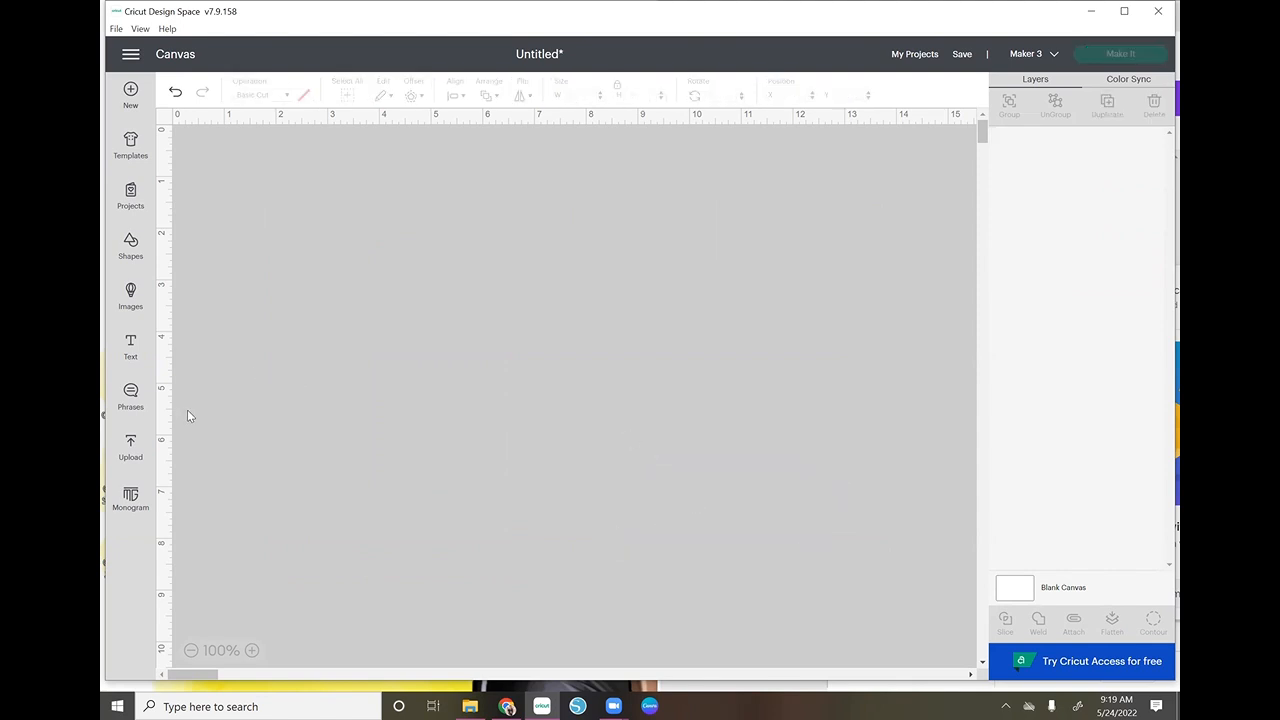
Insert the previously uploaded Congrats graduation image onto the canvas.
{"action": "left_click", "coordinate": [131, 446]}
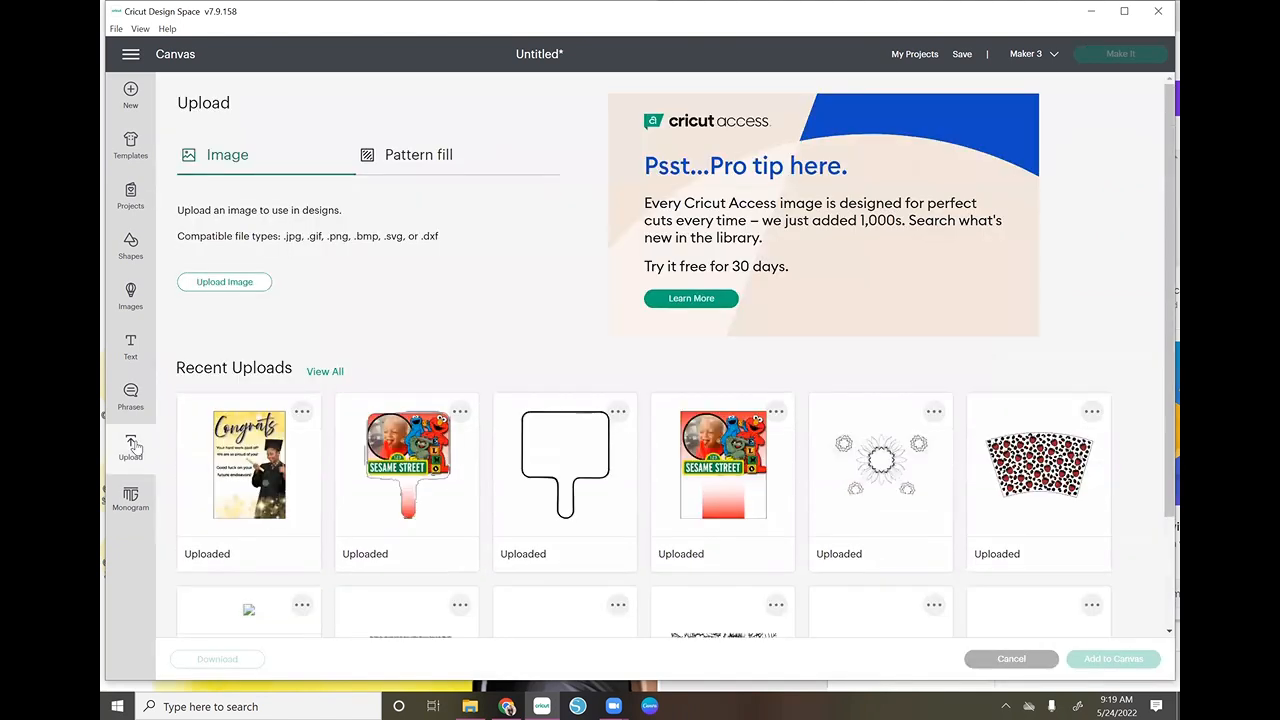
{"action": "left_click", "coordinate": [249, 481]}
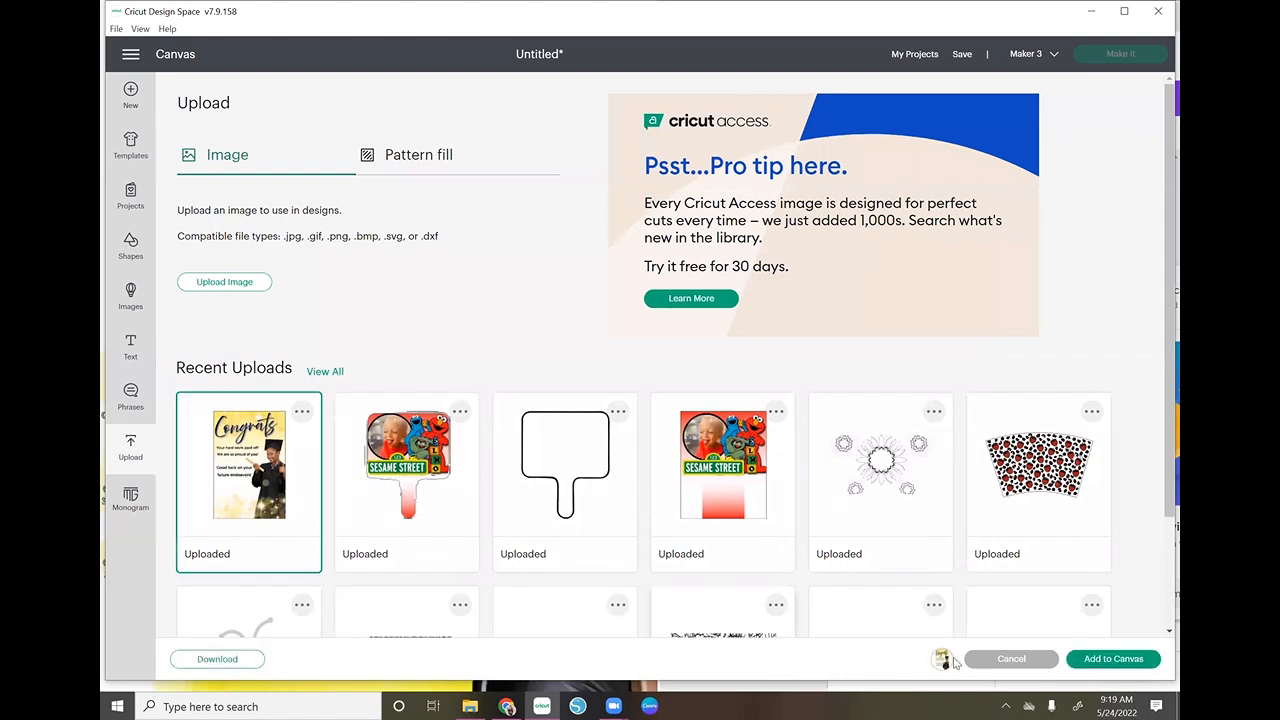
{"action": "left_click", "coordinate": [1130, 660]}
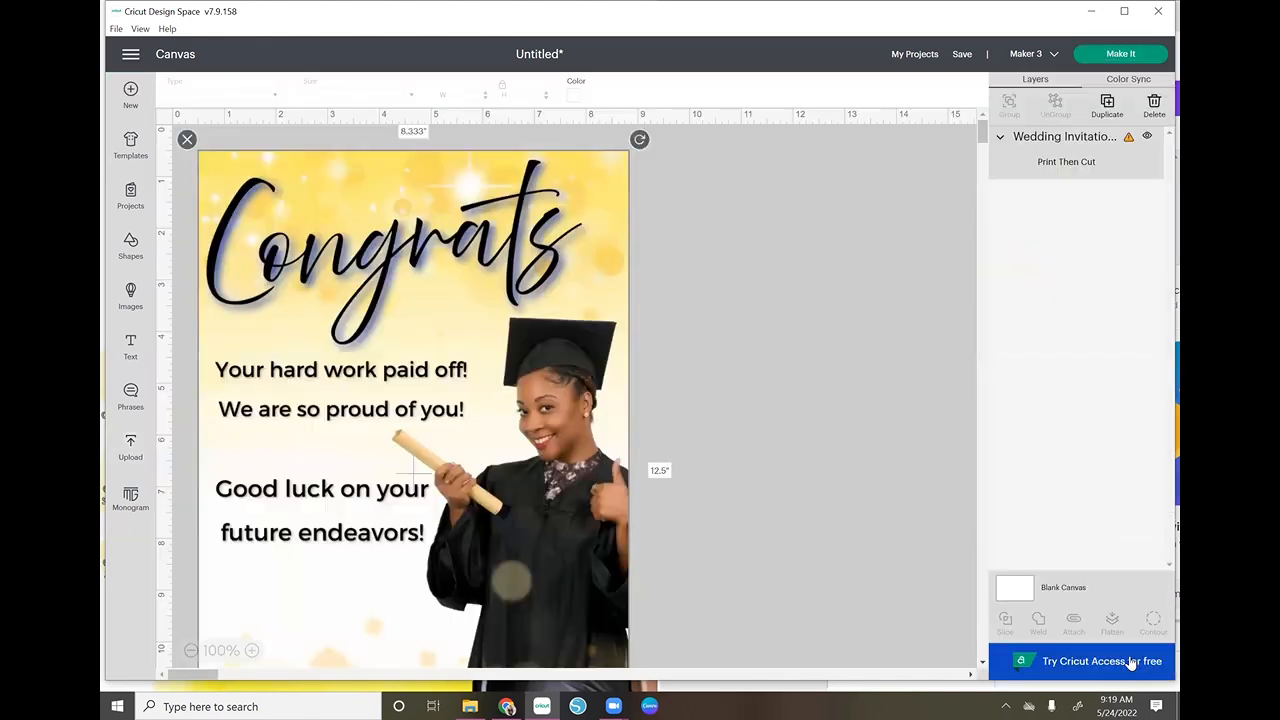
Scale the Congrats image down to about 4.6 × 6.9 in and position it near the middle of the canvas.
{"action": "left_click", "coordinate": [191, 651]}
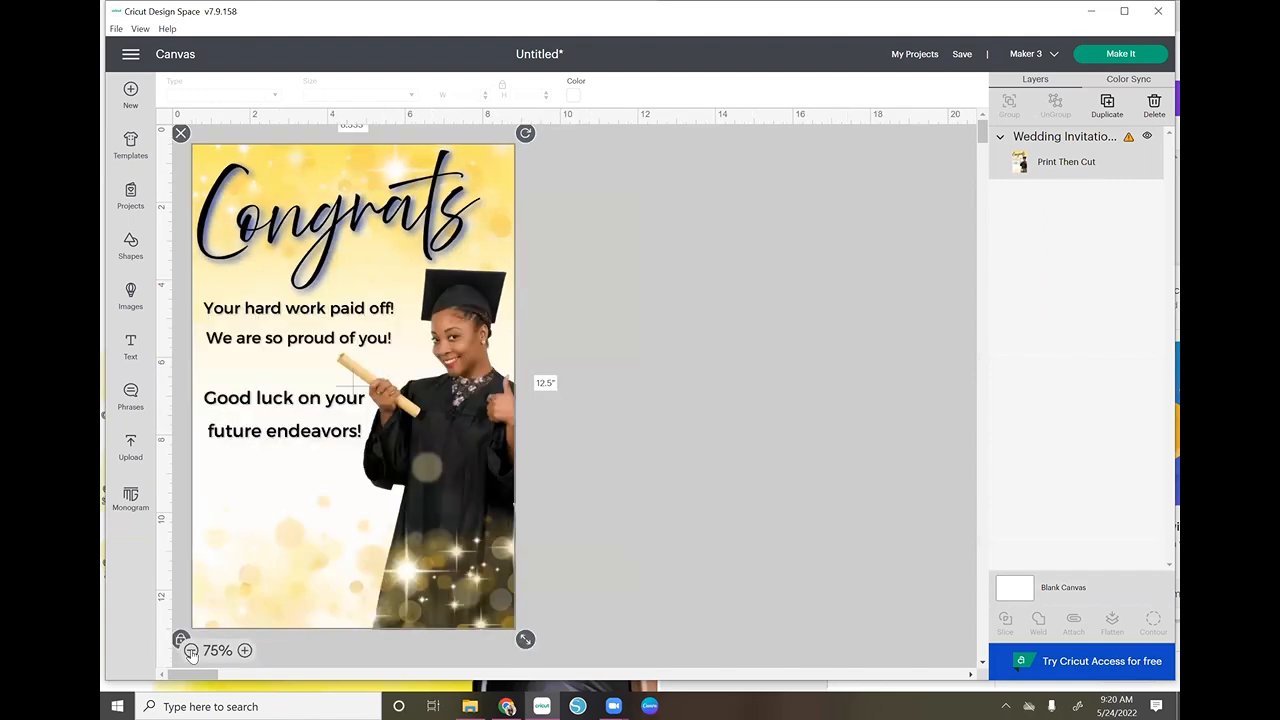
{"action": "left_click_drag", "start_coordinate": [456, 572], "coordinate": [335, 387]}
{"action": "left_click_drag", "start_coordinate": [298, 268], "coordinate": [567, 338]}
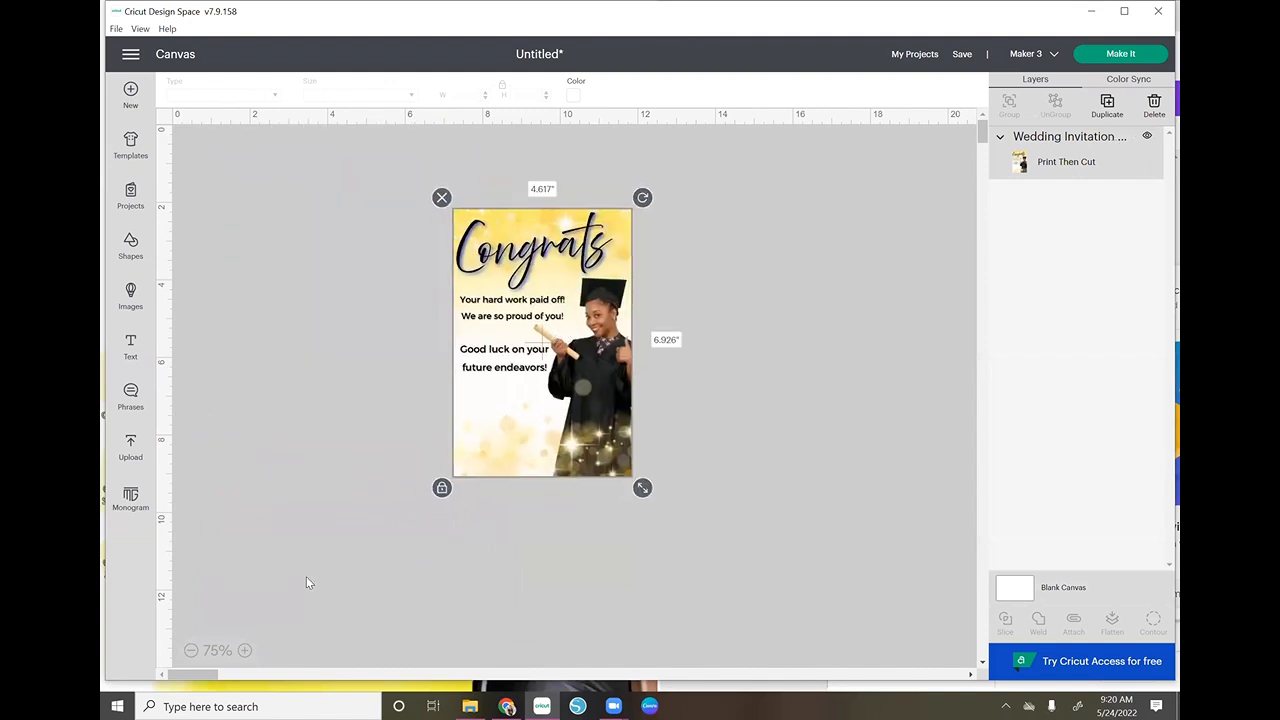
{"action": "left_click", "coordinate": [245, 651]}
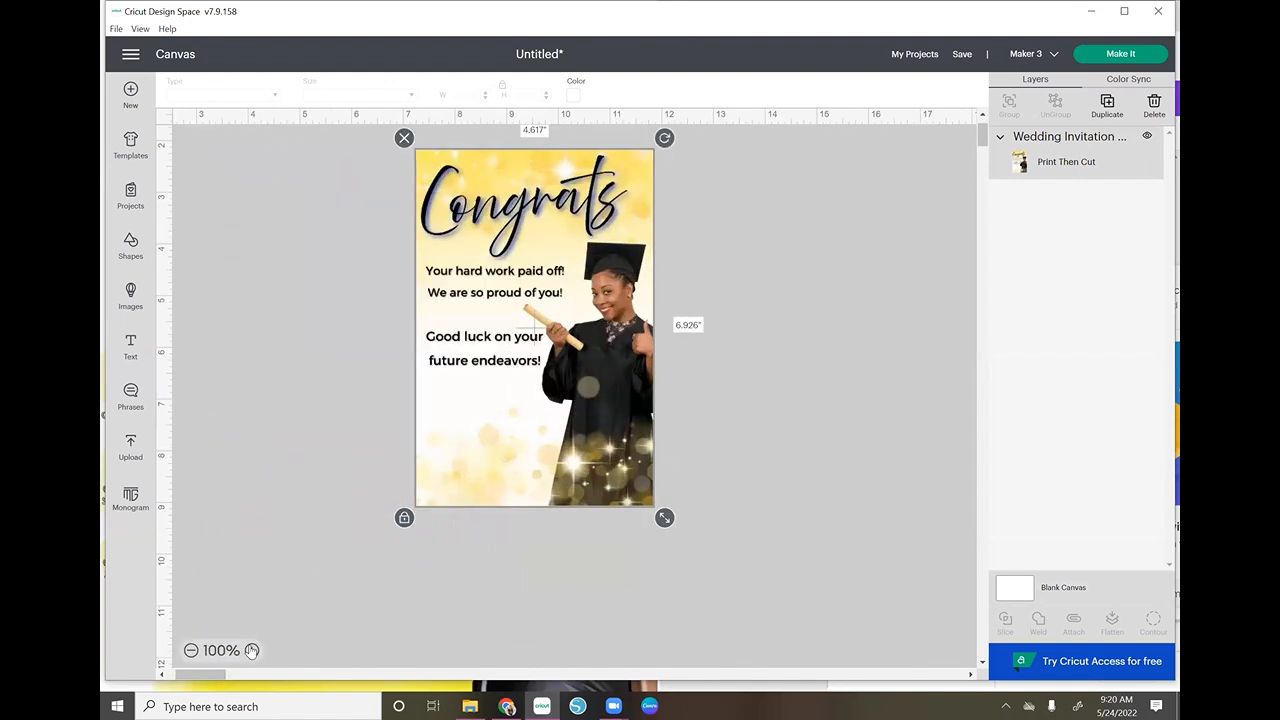
{"action": "left_click_drag", "start_coordinate": [562, 326], "coordinate": [574, 402]}
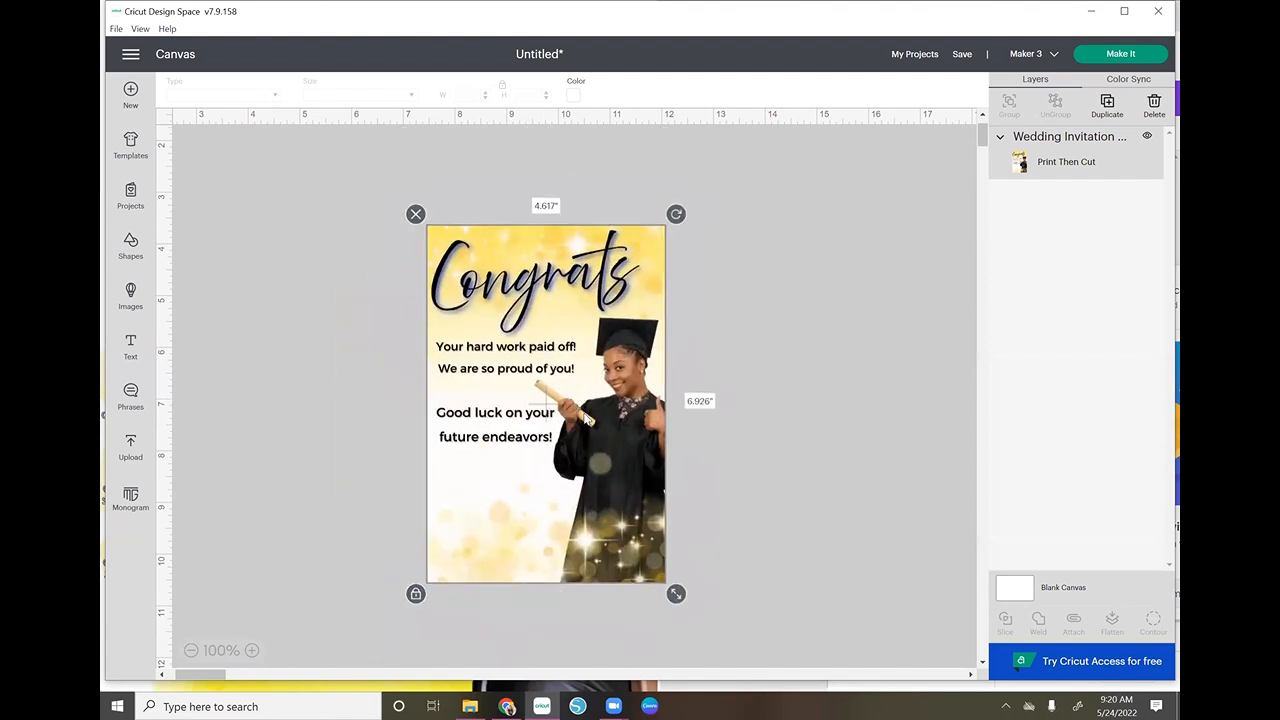
{"action": "left_click", "coordinate": [821, 425]}
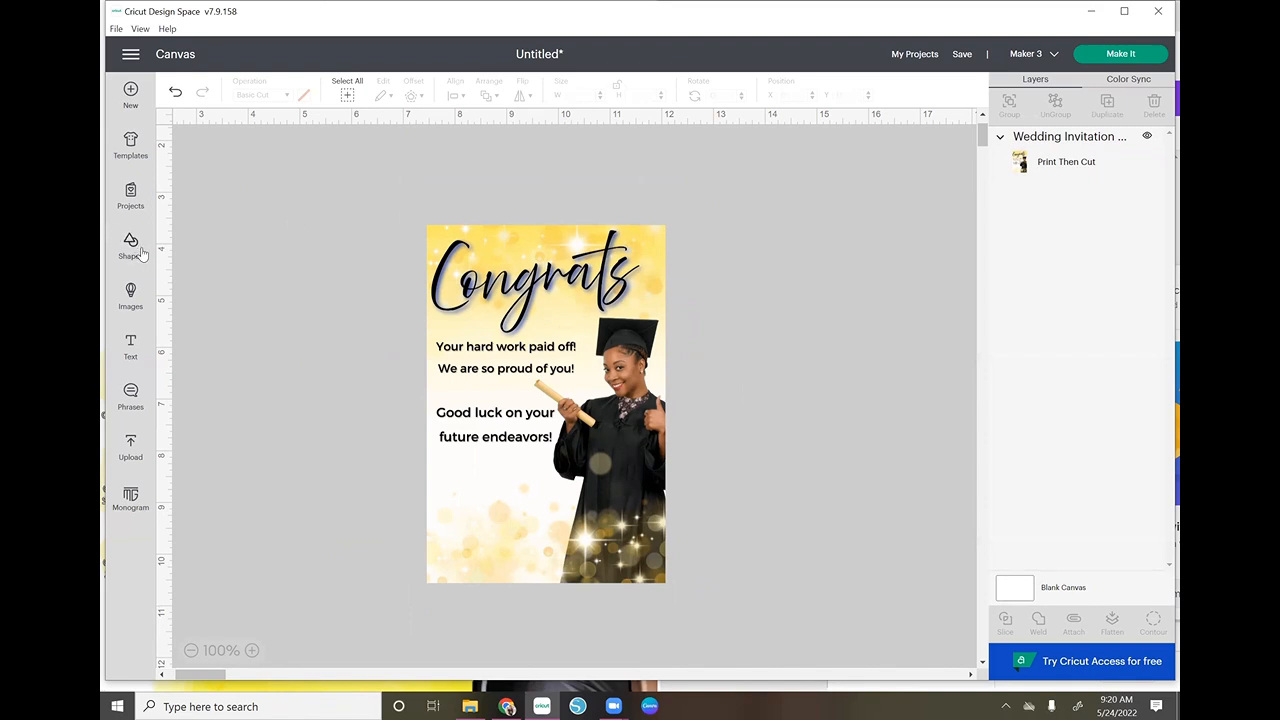
Add a rounded square and stretch it without fixed proportions until it covers nearly the whole Congrats image.
{"action": "left_click", "coordinate": [622, 387]}
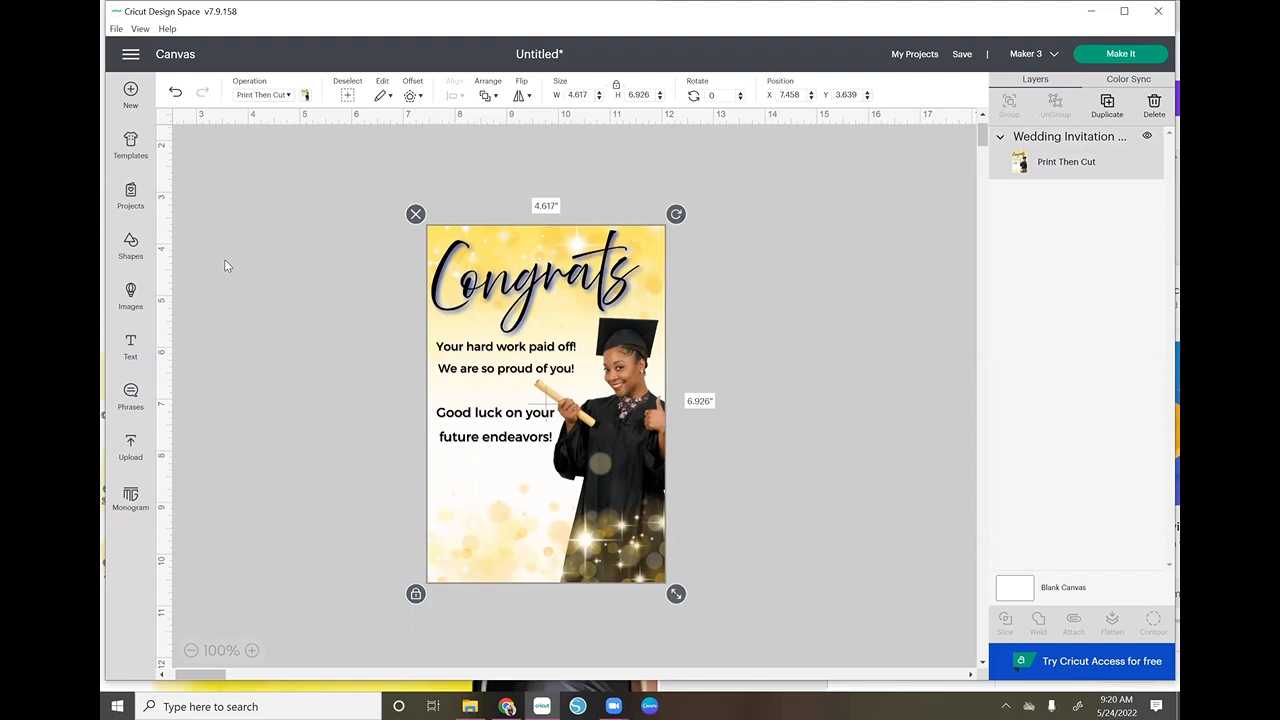
{"action": "left_click", "coordinate": [128, 248]}
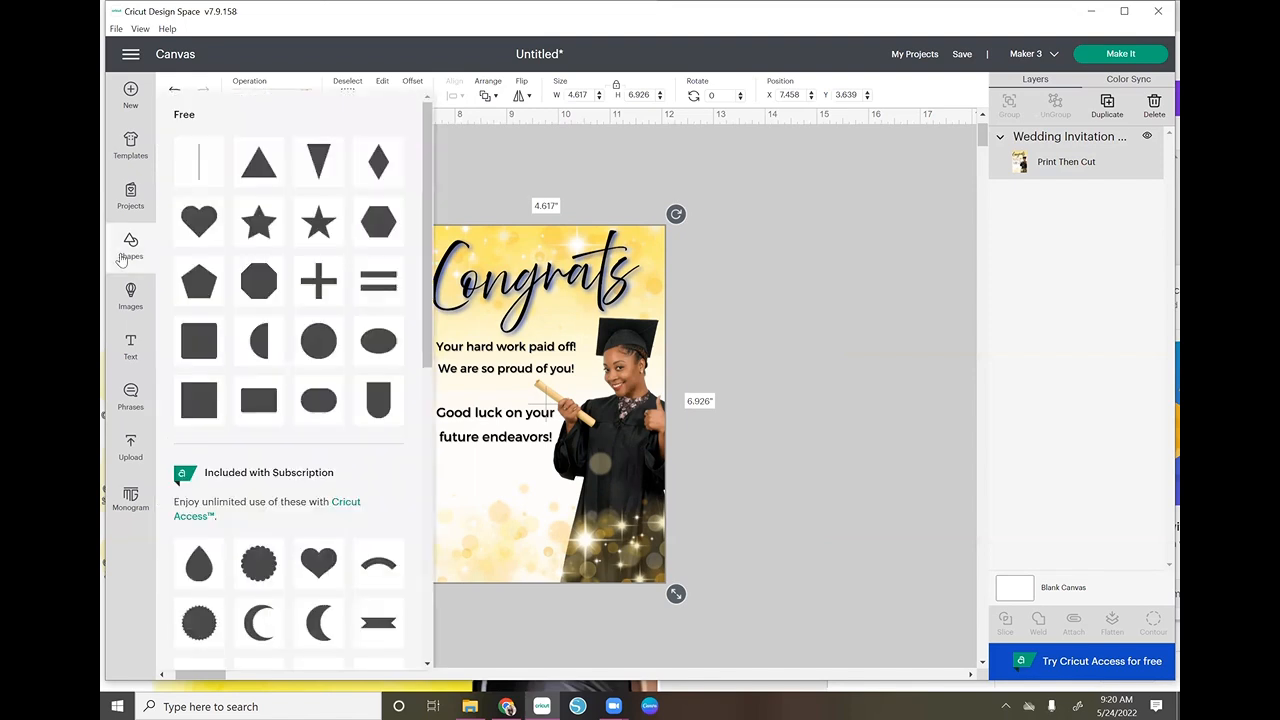
{"action": "left_click", "coordinate": [193, 343]}
{"action": "left_click_drag", "start_coordinate": [259, 208], "coordinate": [490, 285]}
{"action": "left_click", "coordinate": [419, 342]}
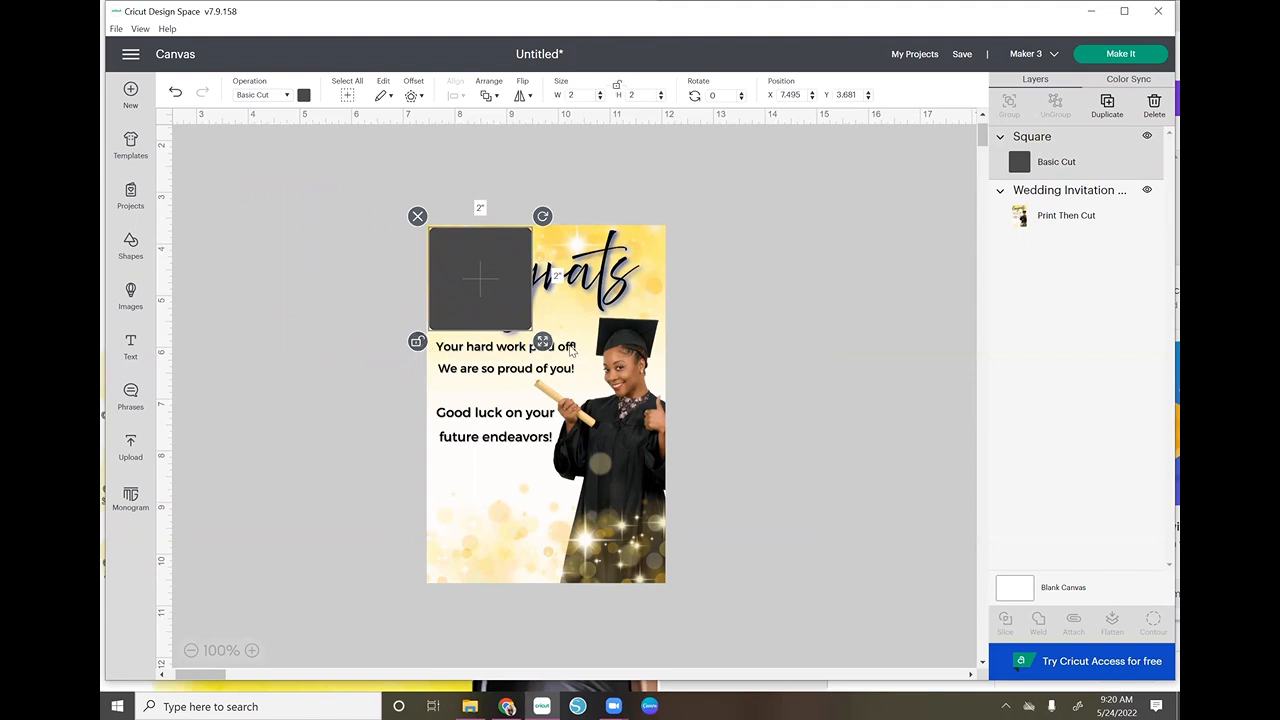
{"action": "left_click_drag", "start_coordinate": [545, 345], "coordinate": [676, 598]}
{"action": "left_click", "coordinate": [778, 604]}
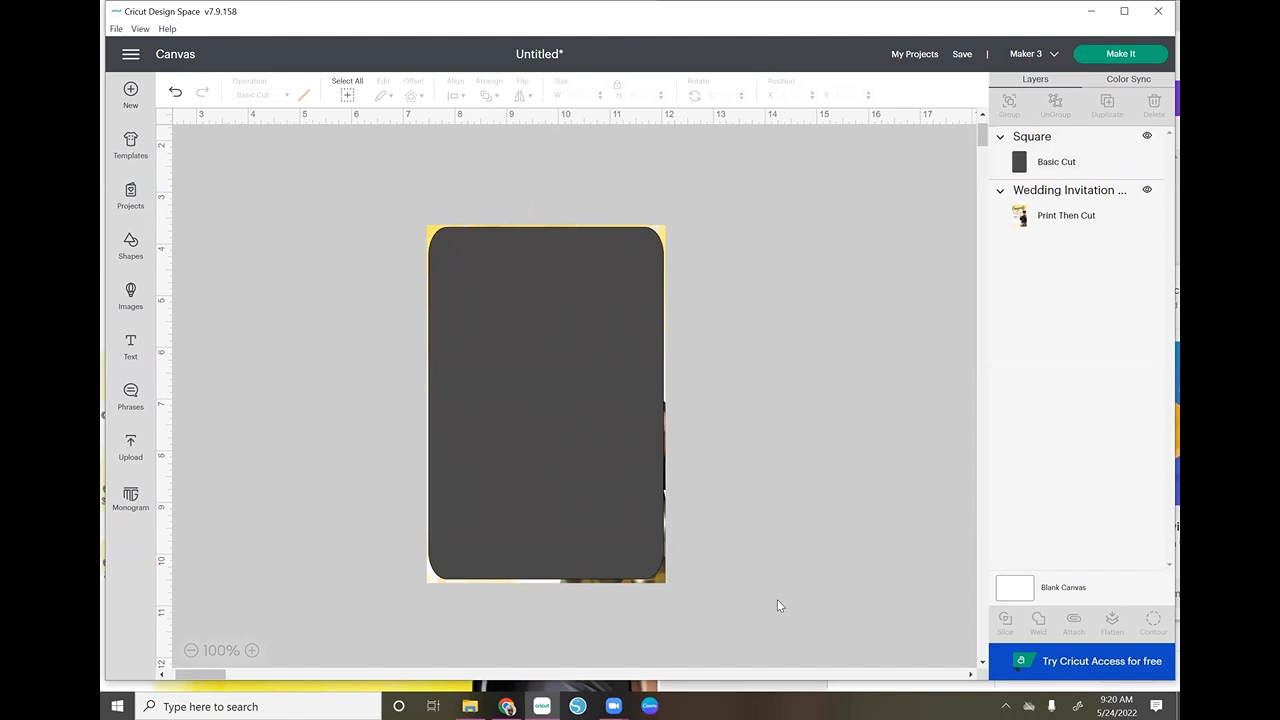
Slice the Congrats image with the rounded square and delete the leftover pieces, keeping the round-cornered card.
{"action": "left_click_drag", "start_coordinate": [777, 604], "coordinate": [567, 501]}
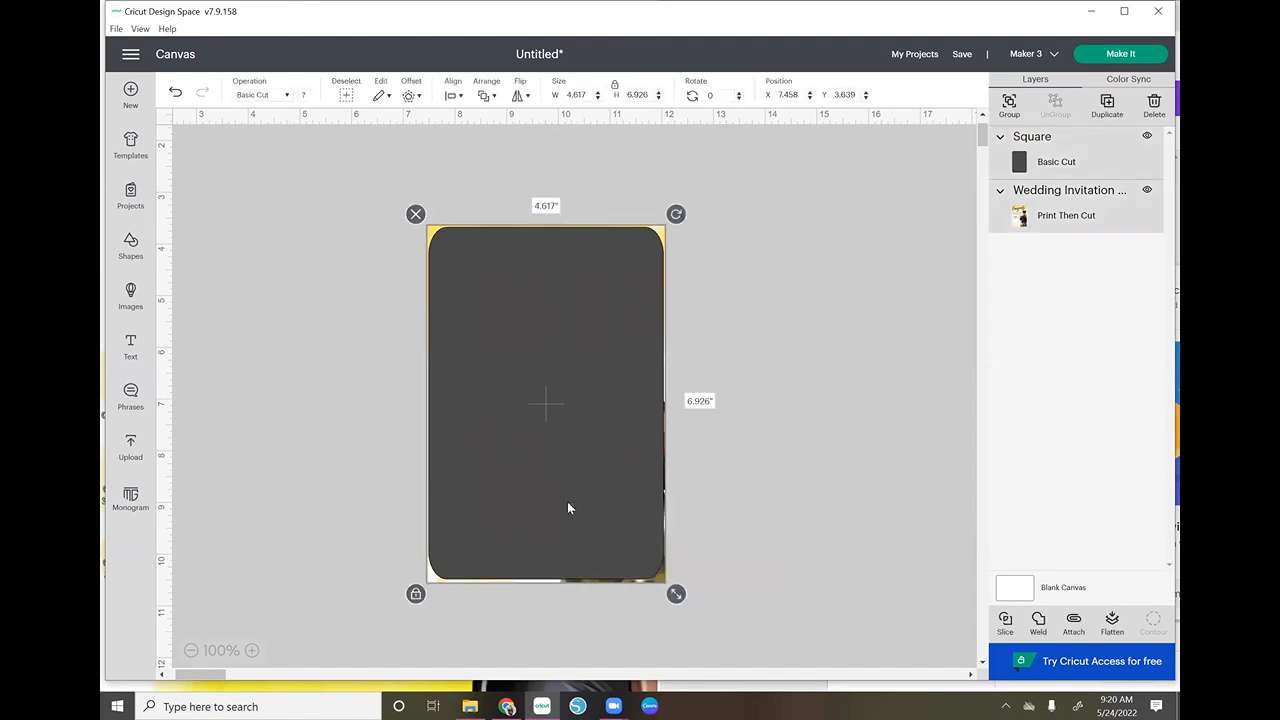
{"action": "left_click", "coordinate": [1007, 632]}
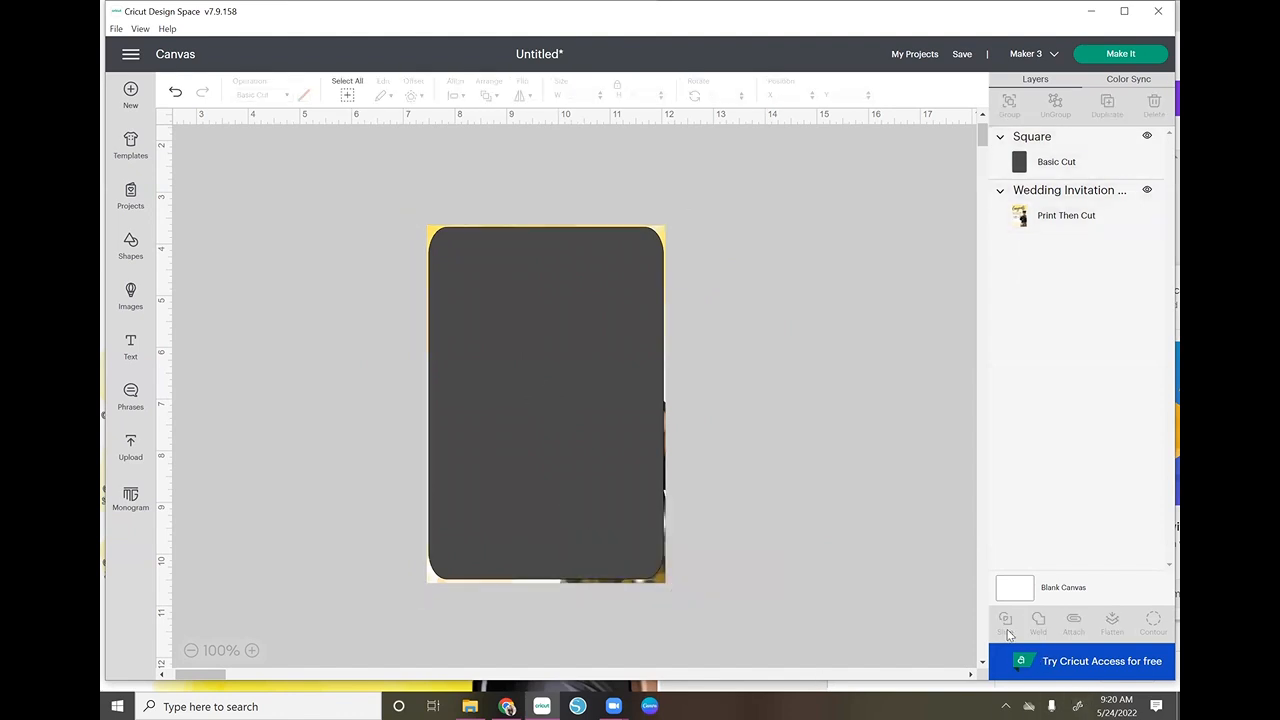
{"action": "left_click_drag", "start_coordinate": [581, 453], "coordinate": [810, 391]}
{"action": "key", "text": "Delete"}
{"action": "left_click_drag", "start_coordinate": [566, 385], "coordinate": [741, 388]}
{"action": "key", "text": "Delete"}
{"action": "left_click_drag", "start_coordinate": [626, 373], "coordinate": [659, 370]}
{"action": "left_click", "coordinate": [840, 434]}
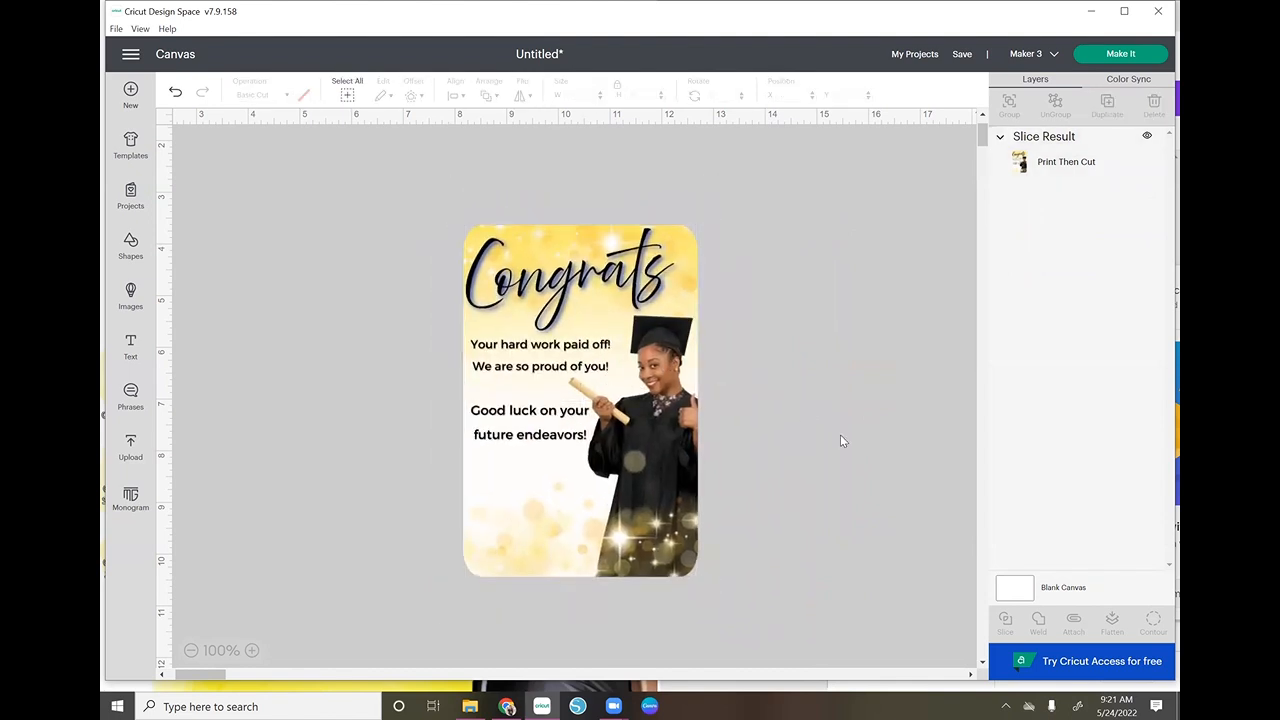
Set the card's width to 4 in, unlock its proportions and set its height to 6 in.
{"action": "left_click", "coordinate": [547, 383]}
{"action": "left_click", "coordinate": [584, 95]}
{"action": "type", "text": "4"}
{"action": "key", "text": "Return"}
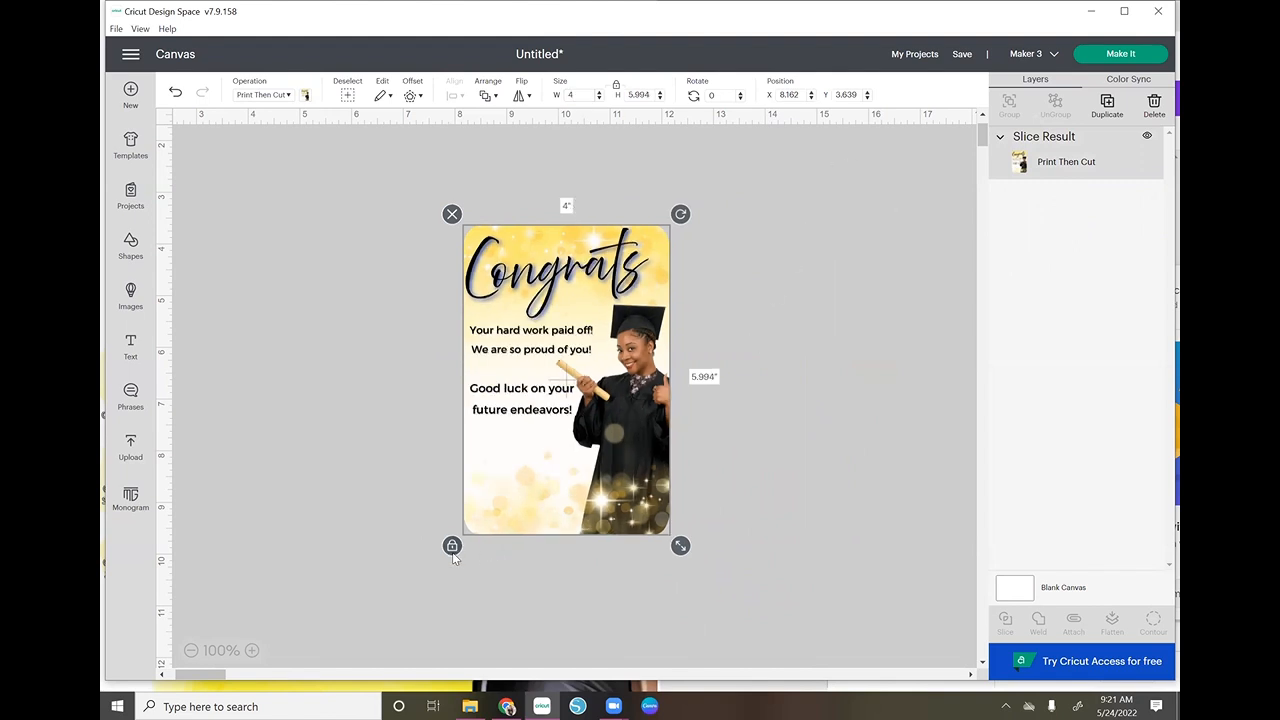
{"action": "left_click", "coordinate": [452, 547]}
{"action": "left_click", "coordinate": [648, 93]}
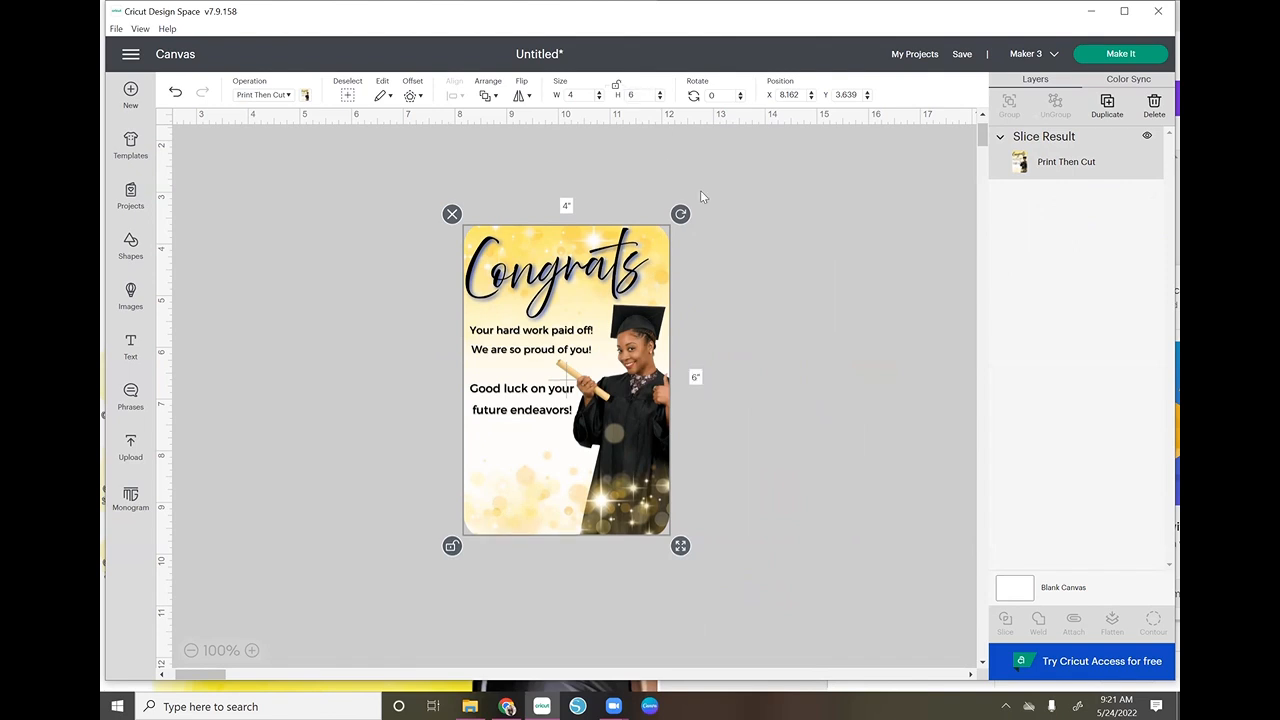
{"action": "left_click", "coordinate": [792, 277]}
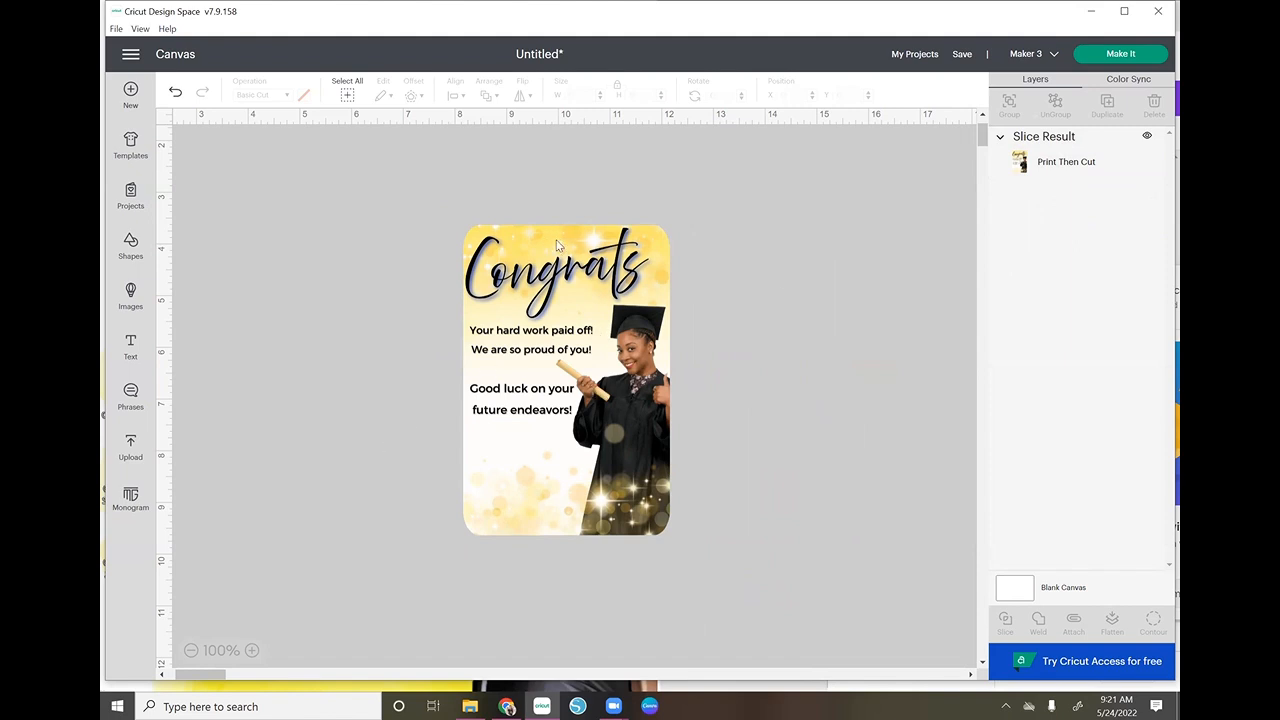
Add an elongated oval and a circle, placing the oval below the circle in the empty area beside the card.
{"action": "left_click", "coordinate": [131, 247]}
{"action": "left_click", "coordinate": [331, 409]}
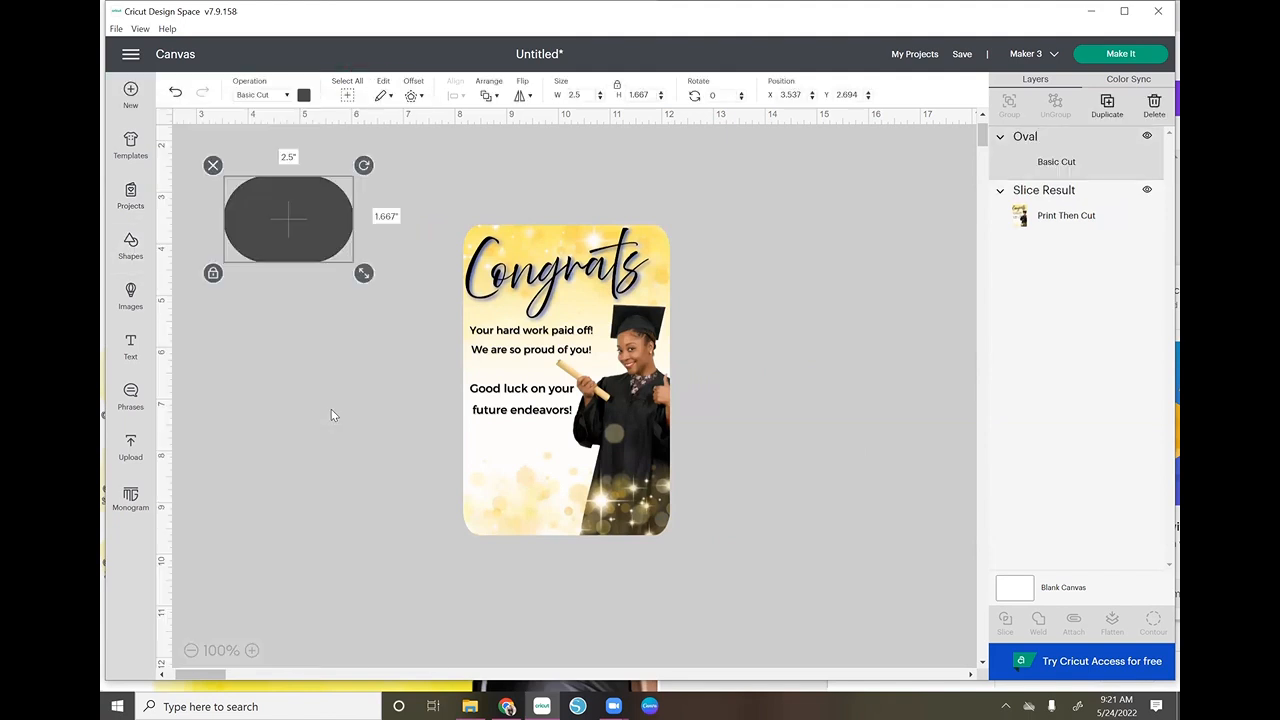
{"action": "left_click", "coordinate": [131, 247]}
{"action": "left_click", "coordinate": [295, 335]}
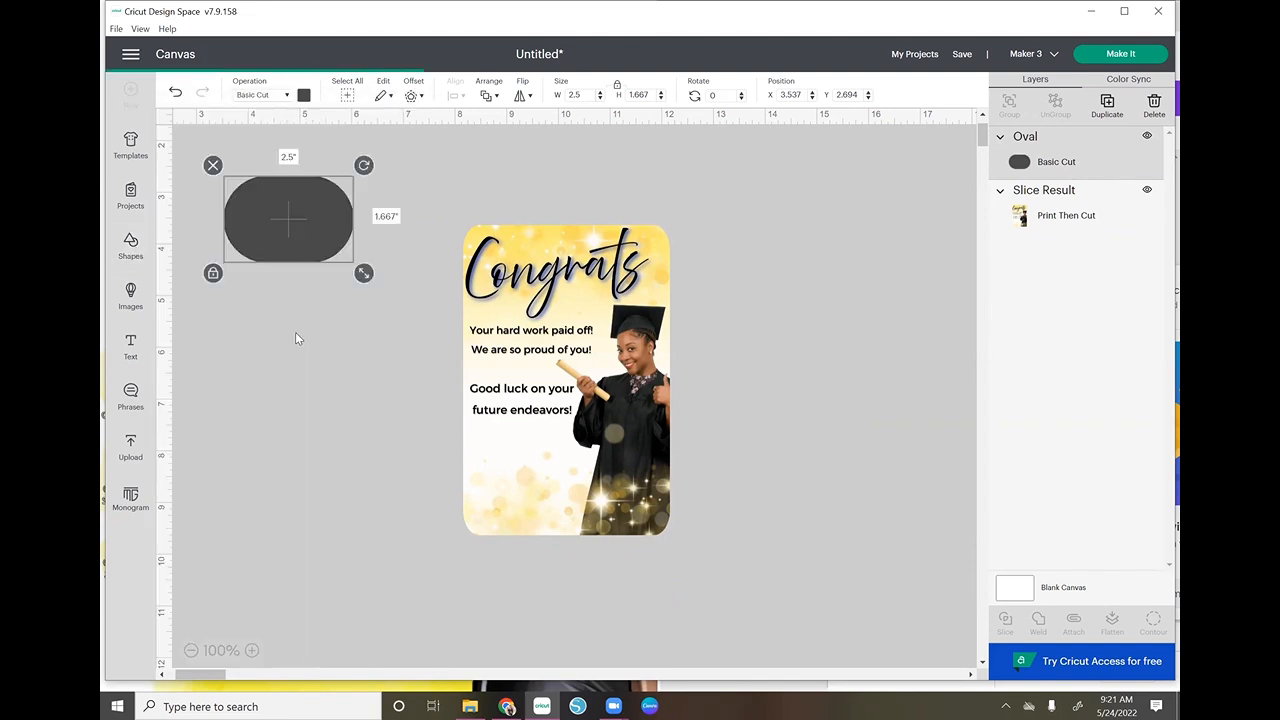
{"action": "left_click_drag", "start_coordinate": [325, 257], "coordinate": [409, 233]}
{"action": "left_click_drag", "start_coordinate": [335, 250], "coordinate": [387, 458]}
Shrink the oval to about 1.72 in wide and the circle to about 0.97 in, overlapping the circle on the oval's upper middle.
{"action": "left_click", "coordinate": [258, 460]}
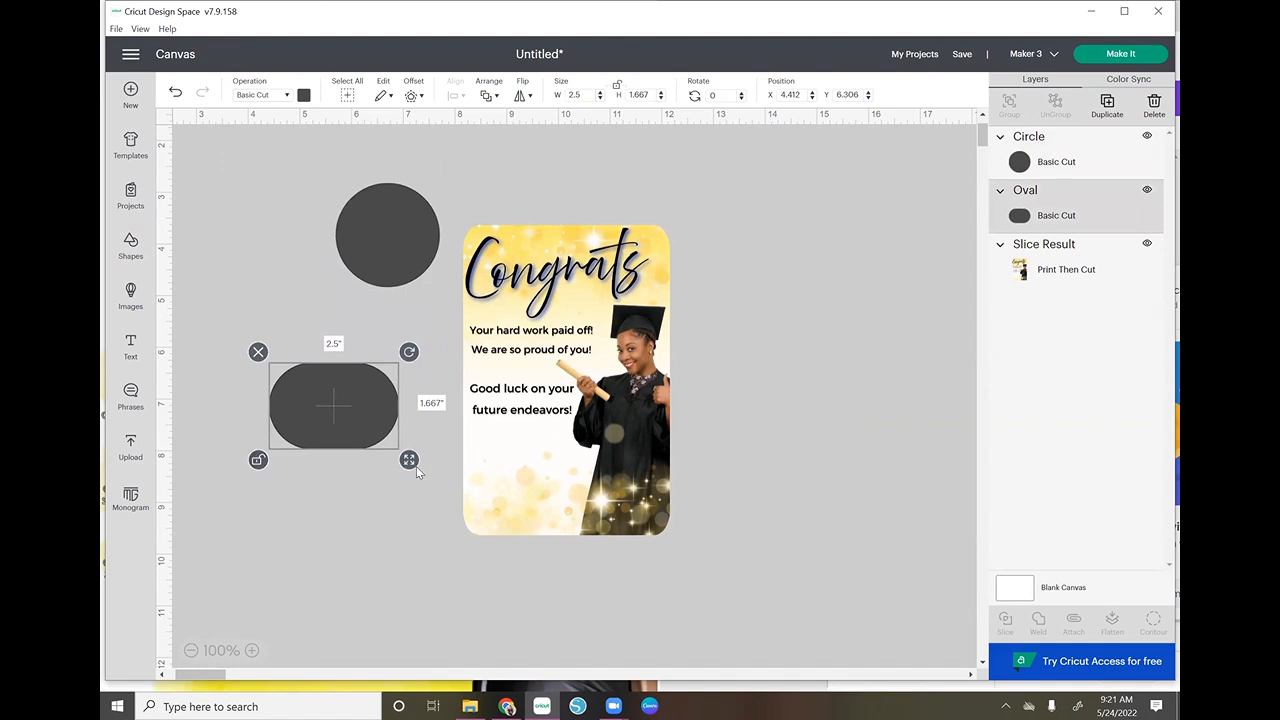
{"action": "left_click_drag", "start_coordinate": [409, 459], "coordinate": [369, 420]}
{"action": "left_click", "coordinate": [418, 219]}
{"action": "left_click_drag", "start_coordinate": [456, 293], "coordinate": [334, 374]}
{"action": "left_click_drag", "start_coordinate": [303, 338], "coordinate": [310, 354]}
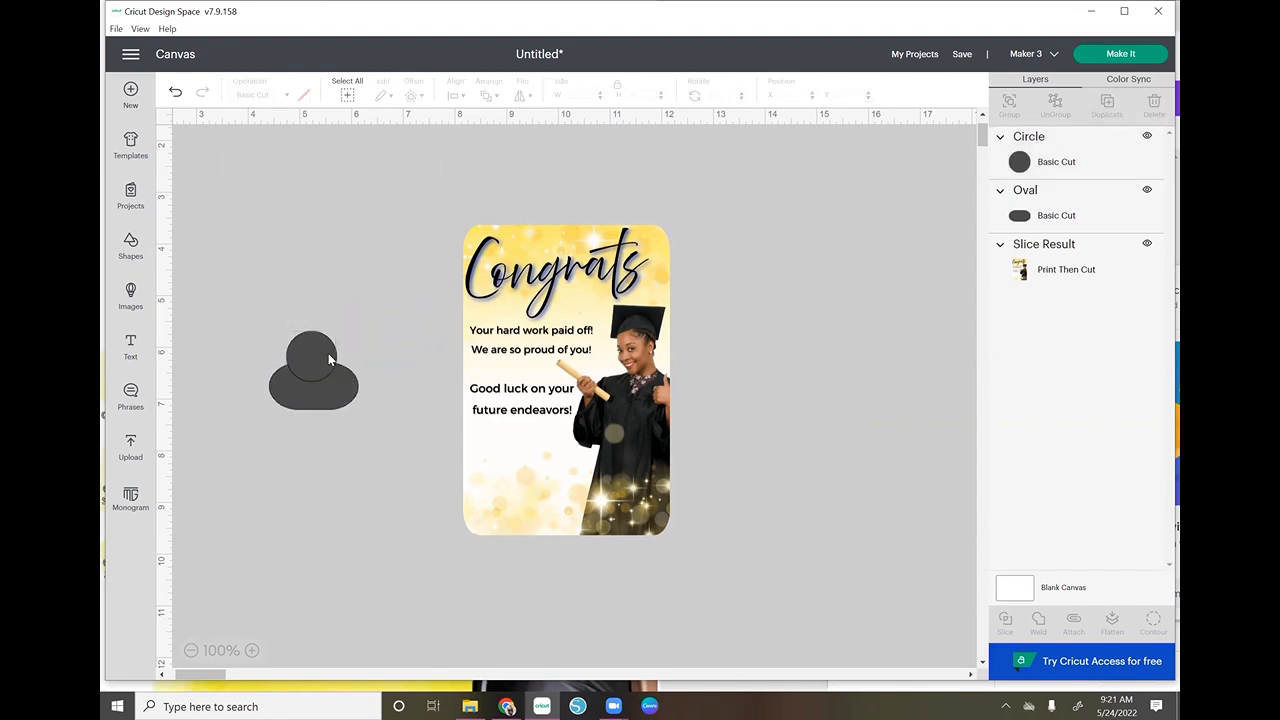
{"action": "left_click", "coordinate": [334, 364]}
{"action": "left_click", "coordinate": [327, 463]}
{"action": "left_click", "coordinate": [322, 362]}
{"action": "left_click_drag", "start_coordinate": [323, 368], "coordinate": [322, 372]}
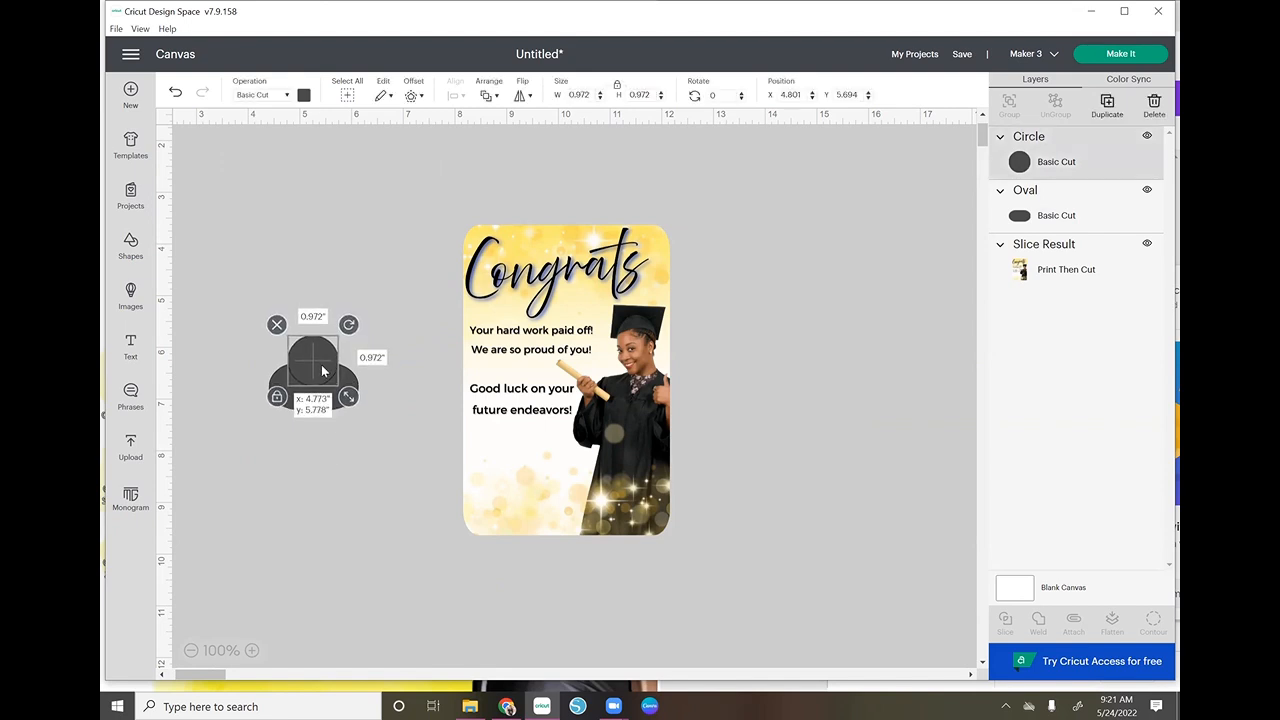
{"action": "left_click", "coordinate": [348, 466]}
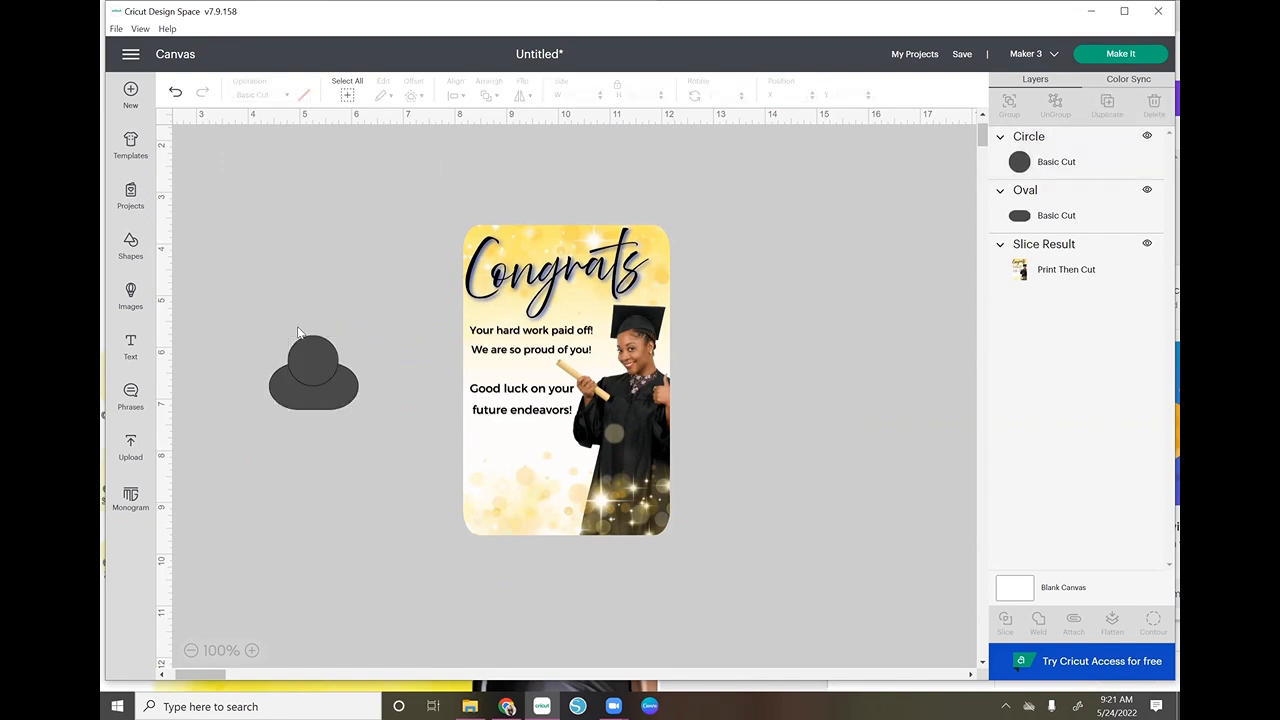
Weld the circle and oval into one hanger-hole shape, shrink it to about 0.6 × 0.5 in and place it at the card's upper centre.
{"action": "left_click_drag", "start_coordinate": [298, 333], "coordinate": [347, 478]}
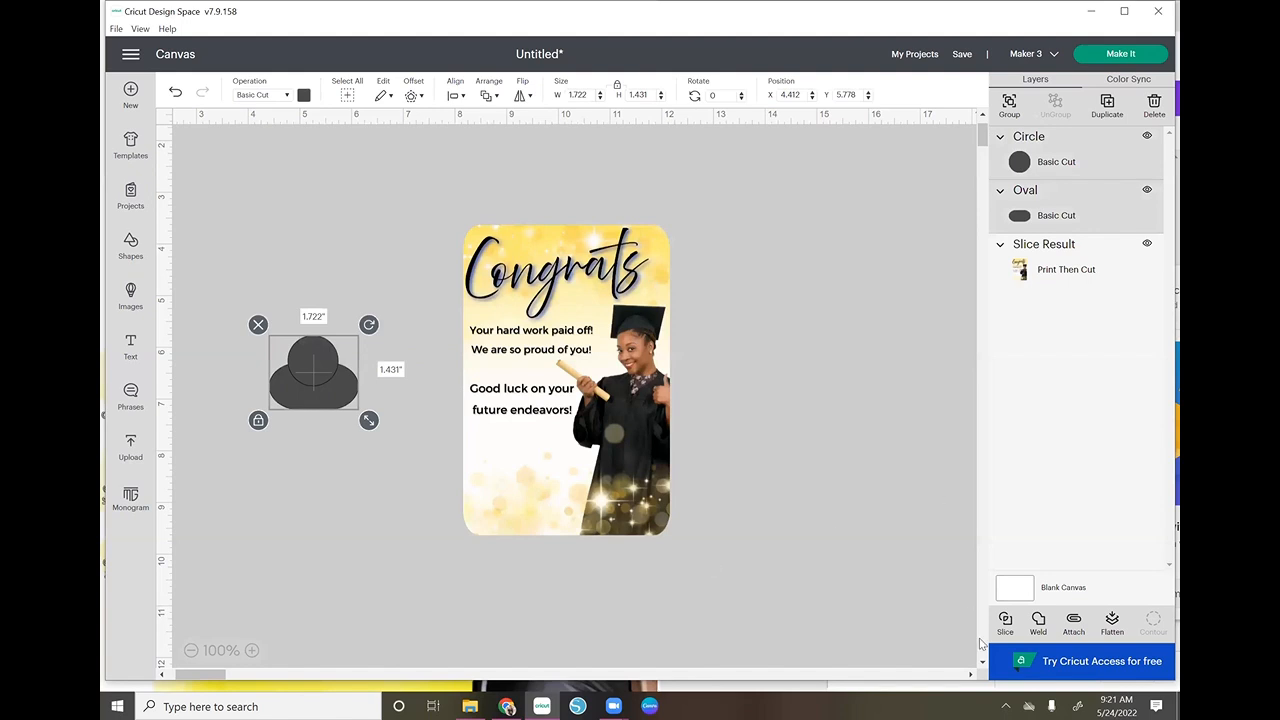
{"action": "left_click", "coordinate": [1040, 623]}
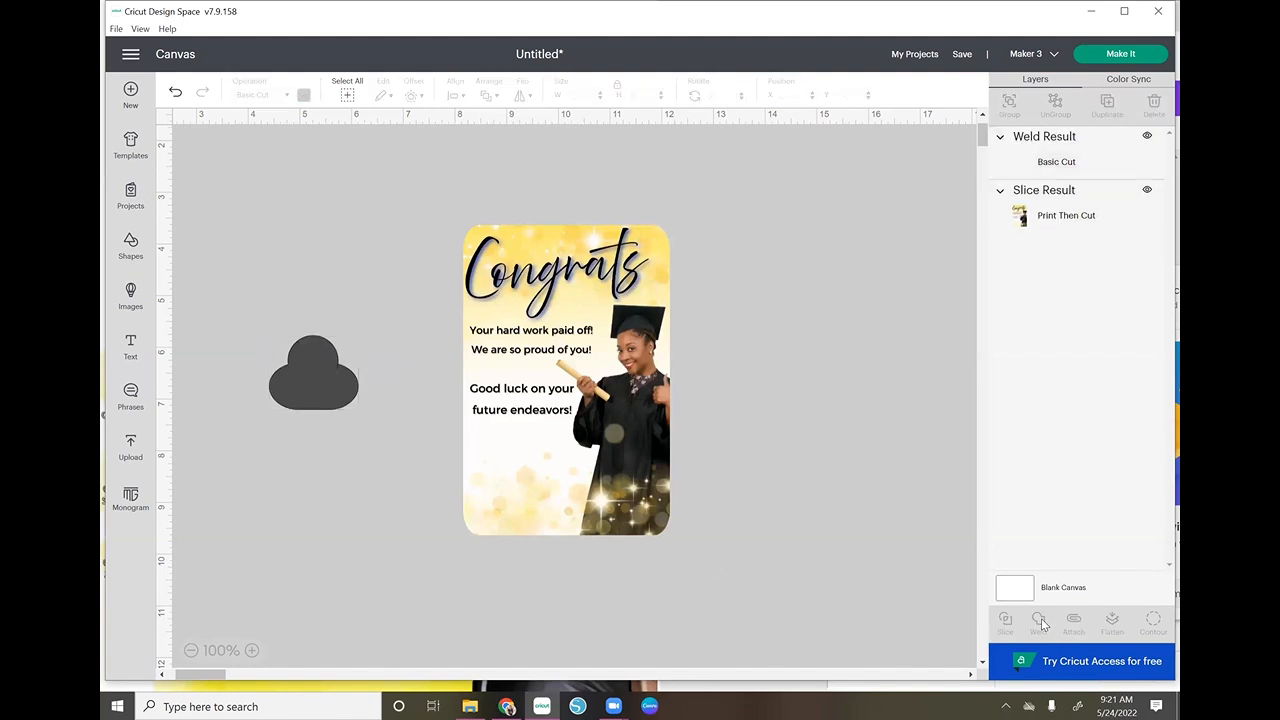
{"action": "left_click", "coordinate": [333, 368]}
{"action": "left_click_drag", "start_coordinate": [369, 420], "coordinate": [568, 246]}
{"action": "left_click", "coordinate": [865, 367]}
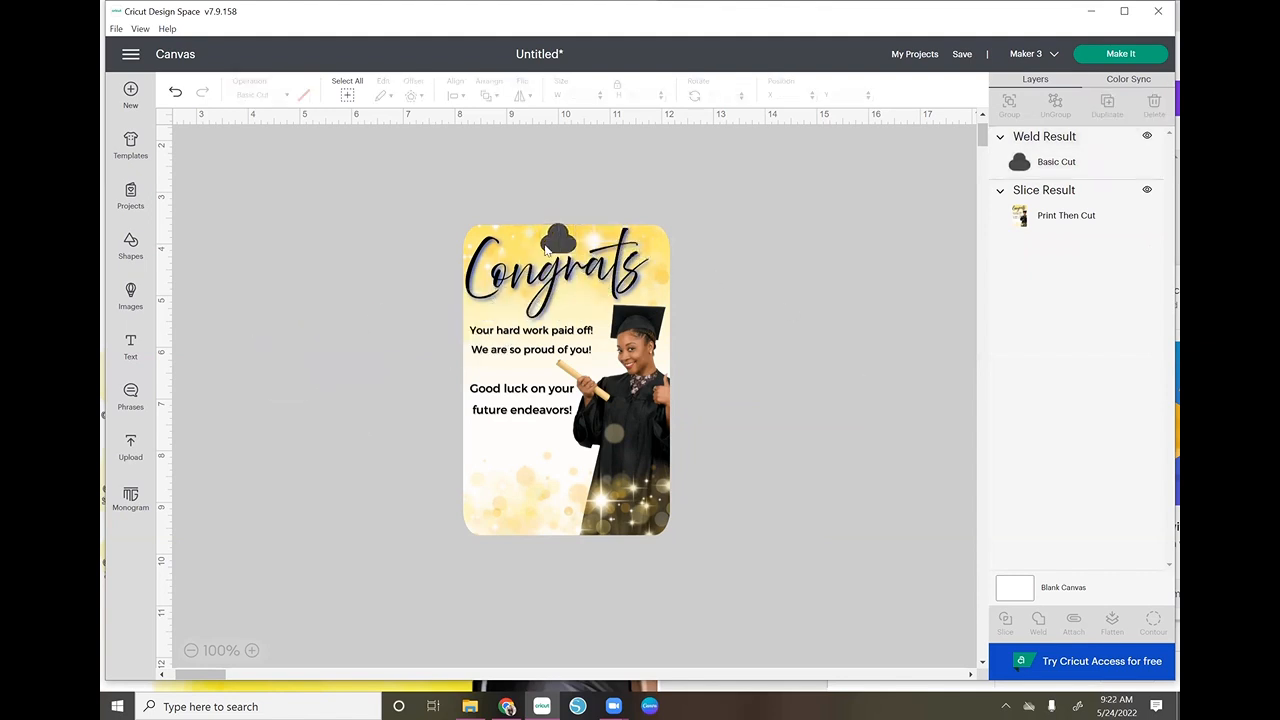
{"action": "left_click", "coordinate": [567, 240]}
{"action": "left_click_drag", "start_coordinate": [588, 265], "coordinate": [561, 244]}
Slice the hanger hole out of the card, move the card and dark shape aside, and delete the yellow cutout.
{"action": "left_click", "coordinate": [827, 347]}
{"action": "left_click_drag", "start_coordinate": [515, 186], "coordinate": [645, 312]}
{"action": "left_click", "coordinate": [1005, 620]}
{"action": "left_click_drag", "start_coordinate": [597, 396], "coordinate": [431, 389]}
{"action": "left_click_drag", "start_coordinate": [557, 253], "coordinate": [270, 176]}
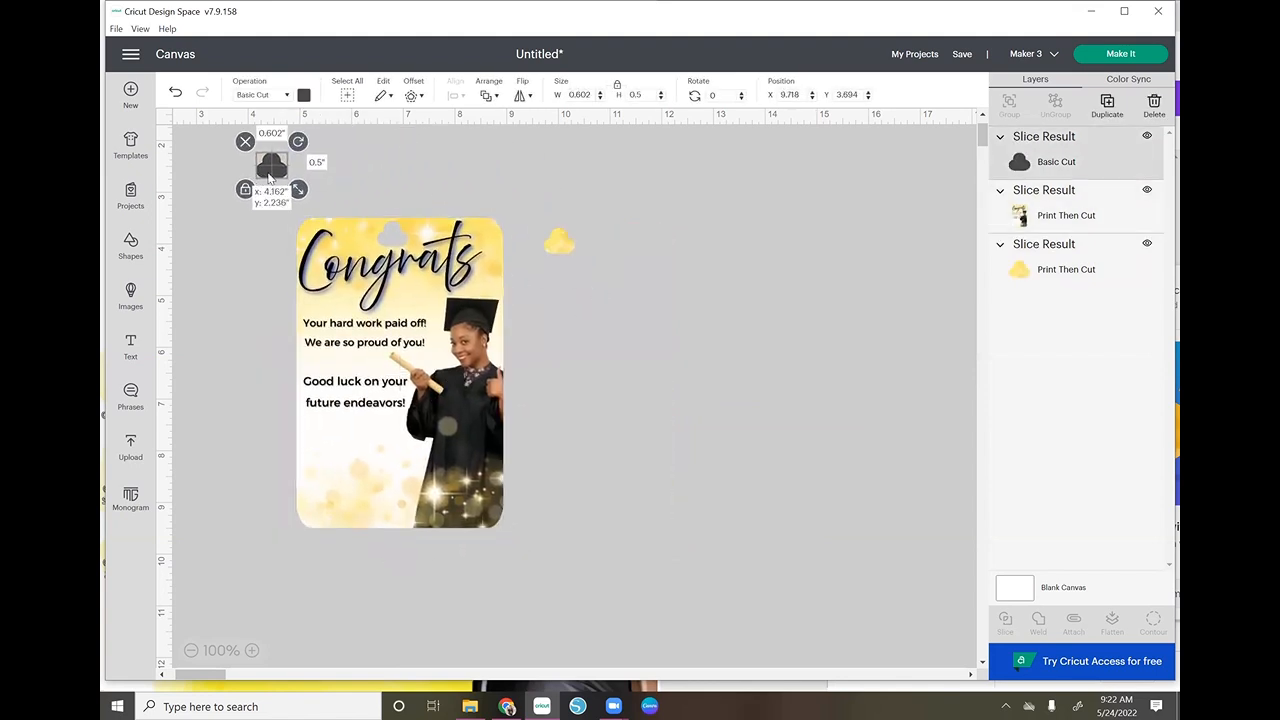
{"action": "left_click", "coordinate": [558, 243]}
{"action": "key", "text": "Delete"}
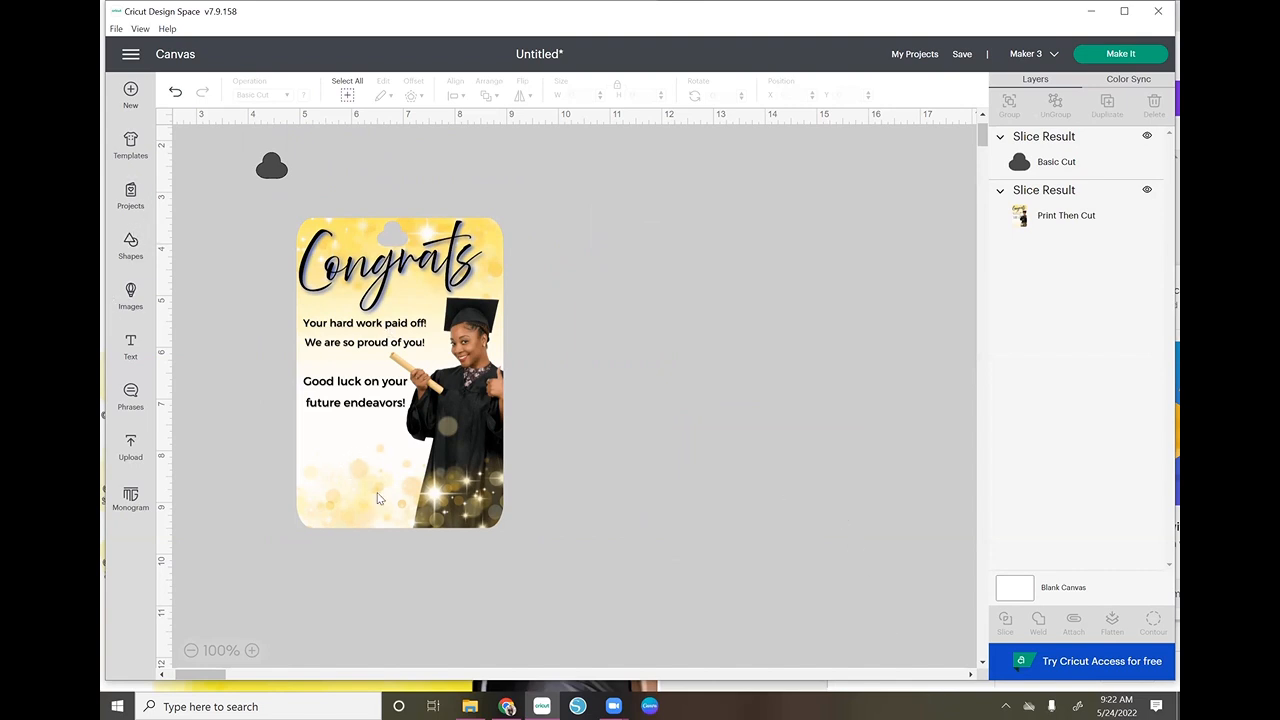
Add a rectangle, unlock its proportions, and resize it into a wide, low shape centred on the card's lower part.
{"action": "left_click", "coordinate": [130, 242]}
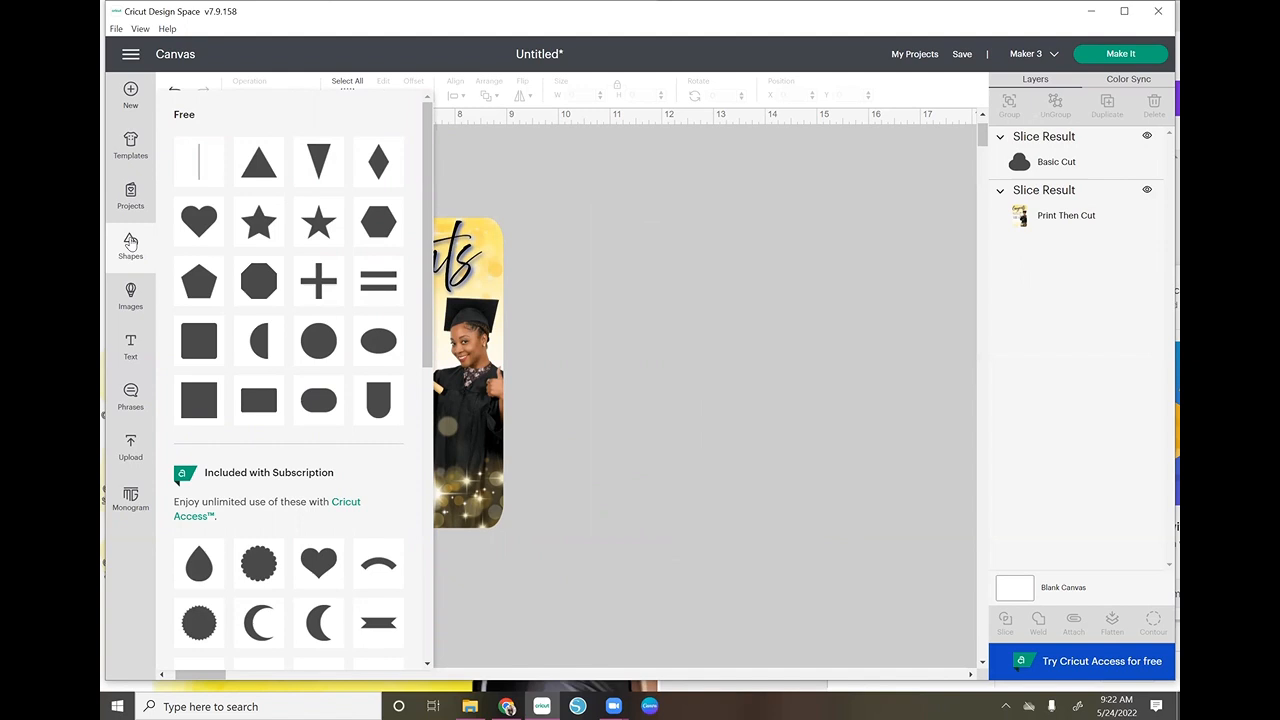
{"action": "left_click", "coordinate": [262, 400]}
{"action": "left_click_drag", "start_coordinate": [364, 256], "coordinate": [396, 451]}
{"action": "left_click", "coordinate": [316, 500]}
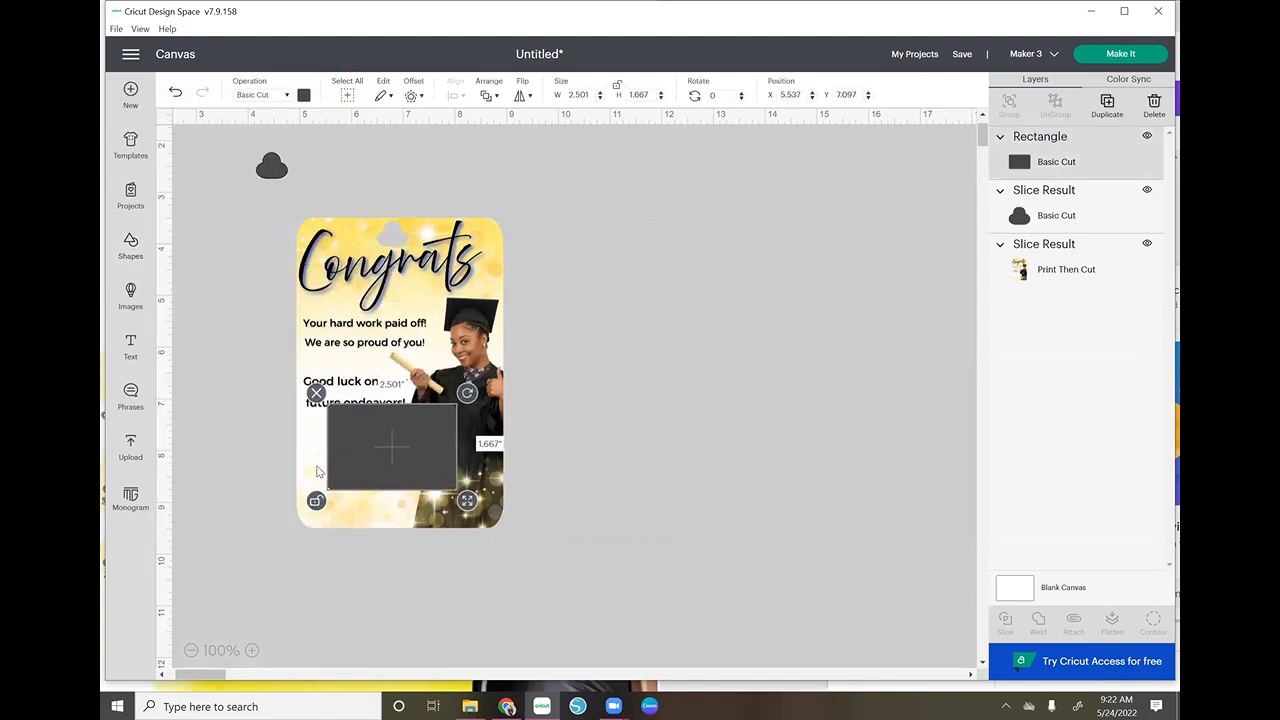
{"action": "left_click_drag", "start_coordinate": [467, 500], "coordinate": [483, 483]}
{"action": "left_click_drag", "start_coordinate": [427, 435], "coordinate": [431, 478]}
{"action": "left_click_drag", "start_coordinate": [489, 524], "coordinate": [503, 527]}
{"action": "left_click_drag", "start_coordinate": [452, 493], "coordinate": [443, 491]}
{"action": "left_click", "coordinate": [623, 582]}
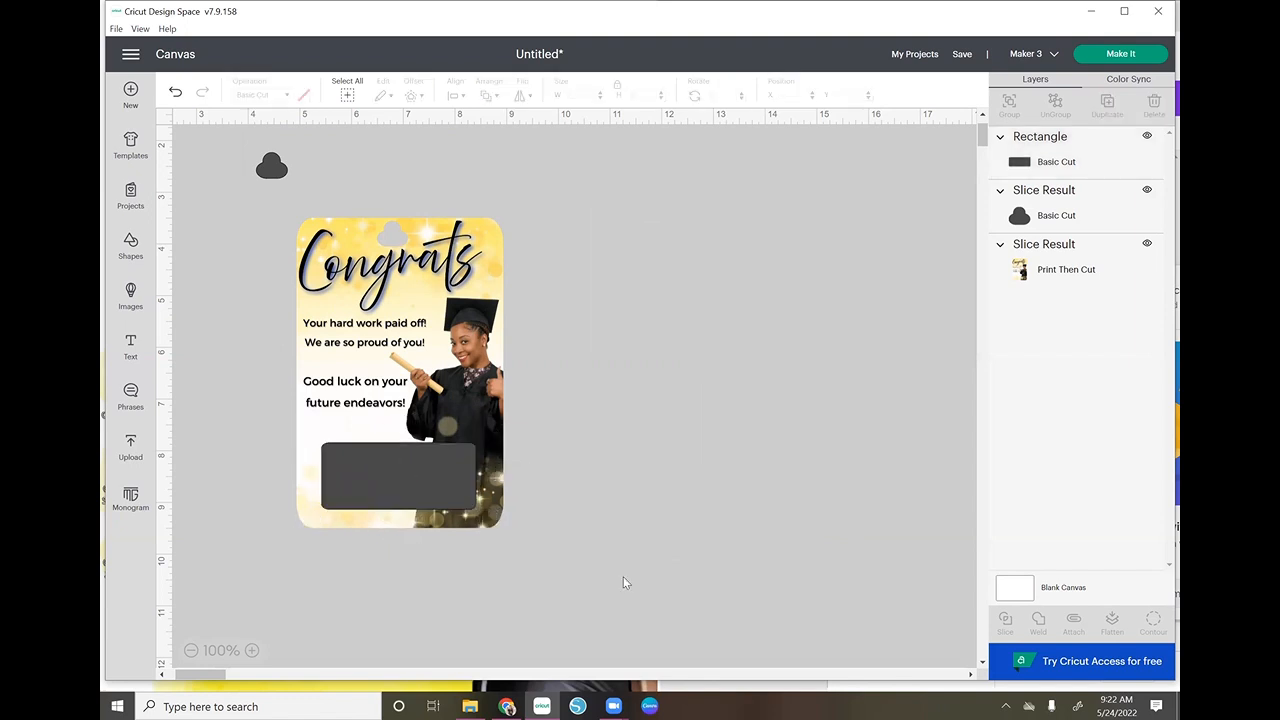
Slice the rectangle out of the Congrats card, move the card and dark rectangle apart, and delete the printed cutout.
{"action": "left_click_drag", "start_coordinate": [475, 560], "coordinate": [412, 440]}
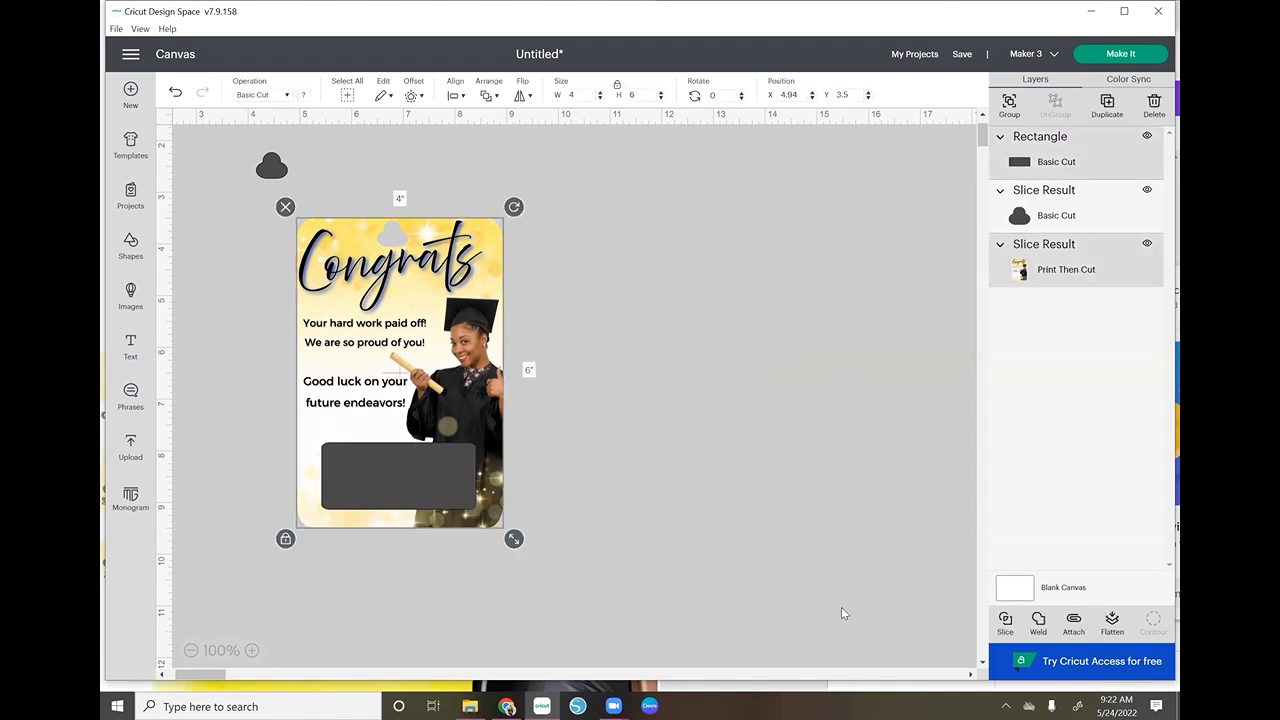
{"action": "left_click", "coordinate": [1006, 622]}
{"action": "left_click_drag", "start_coordinate": [475, 382], "coordinate": [645, 371]}
{"action": "left_click_drag", "start_coordinate": [423, 466], "coordinate": [296, 246]}
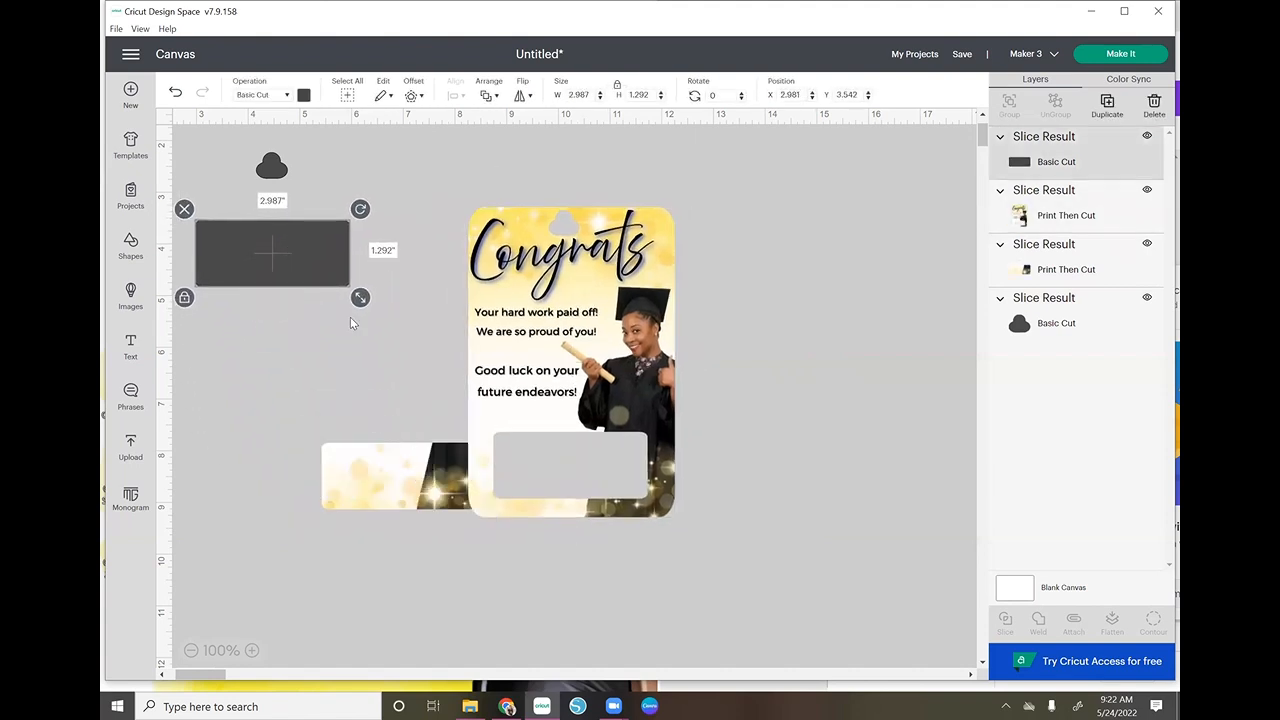
{"action": "left_click", "coordinate": [396, 465]}
{"action": "key", "text": "Delete"}
Reposition the sliced Congrats card just below the dark rectangle.
{"action": "left_click_drag", "start_coordinate": [615, 370], "coordinate": [420, 475]}
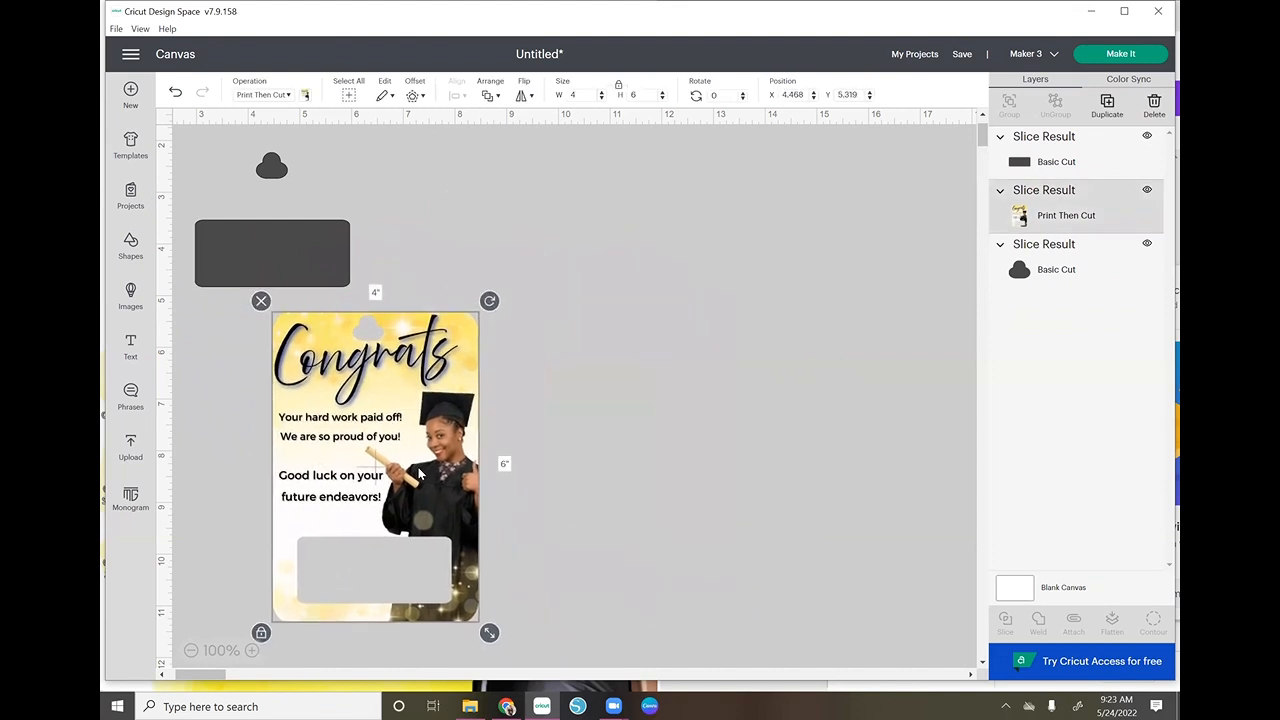
{"action": "left_click", "coordinate": [530, 477]}
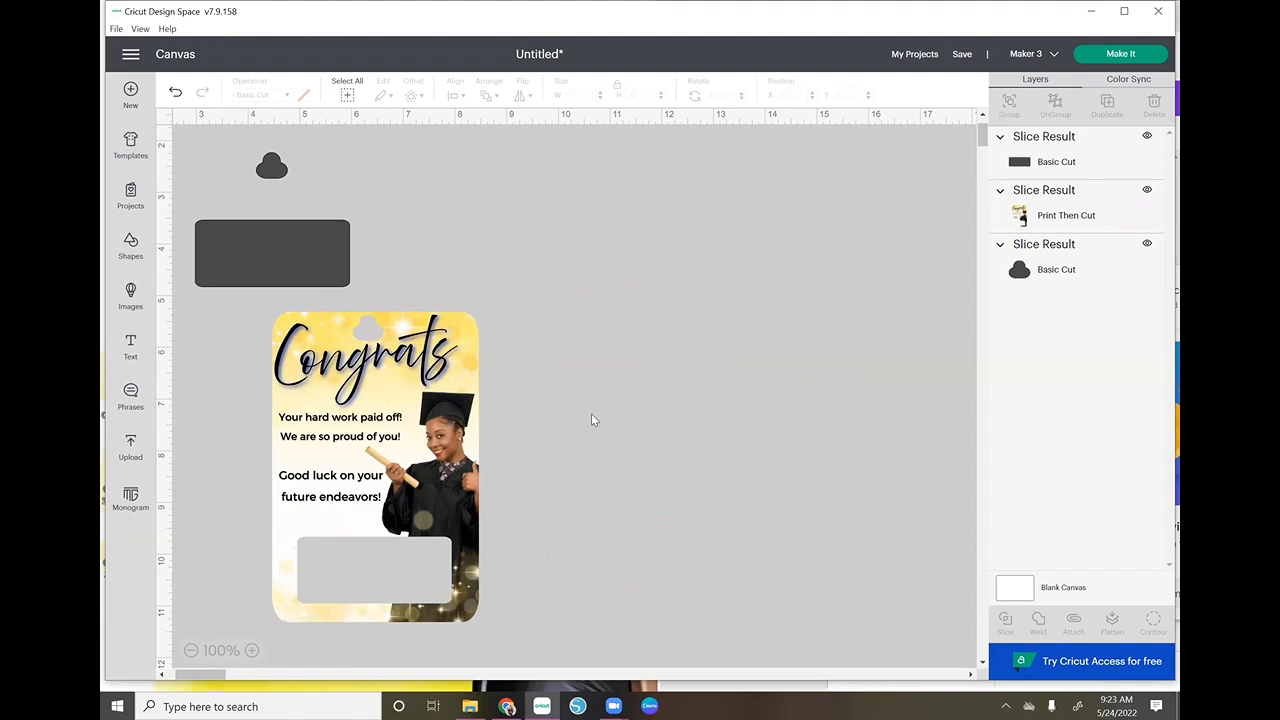
{"action": "left_click_drag", "start_coordinate": [416, 437], "coordinate": [360, 438]}
{"action": "left_click", "coordinate": [511, 463]}
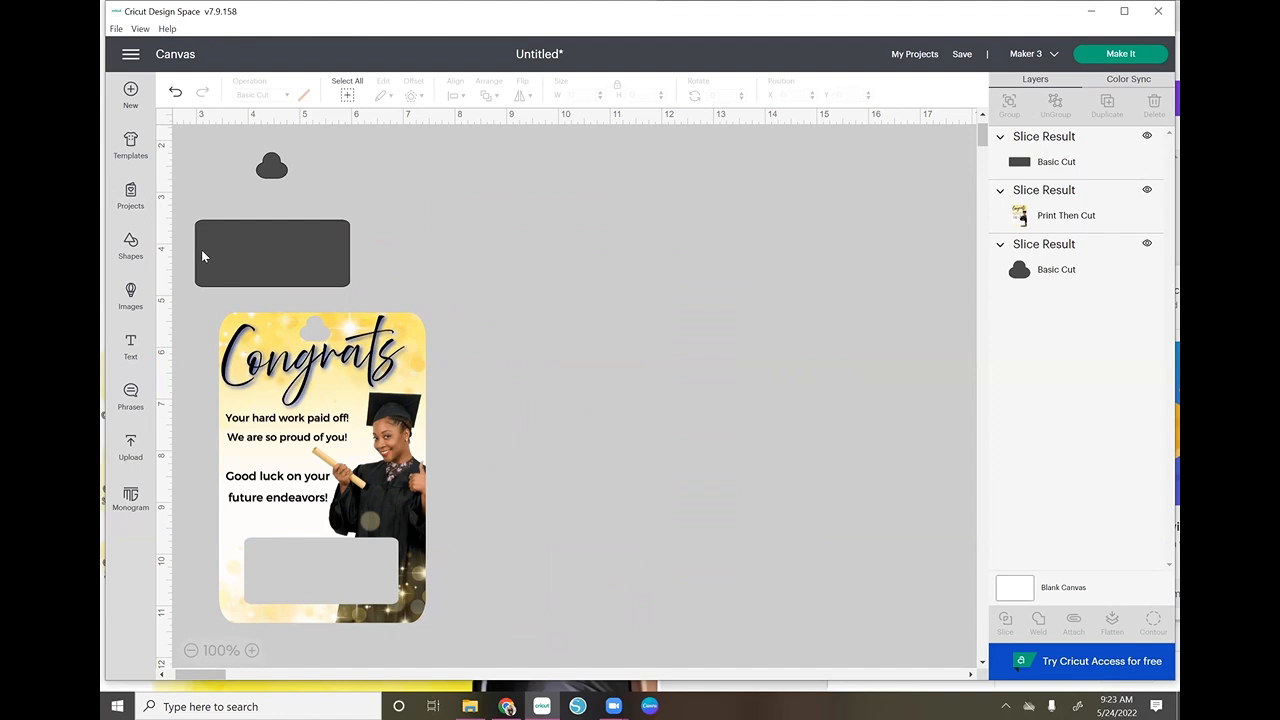
Add a rounded square, place it beside the Congrats card, and resize it to 4 in wide by 6 in high.
{"action": "left_click", "coordinate": [128, 250]}
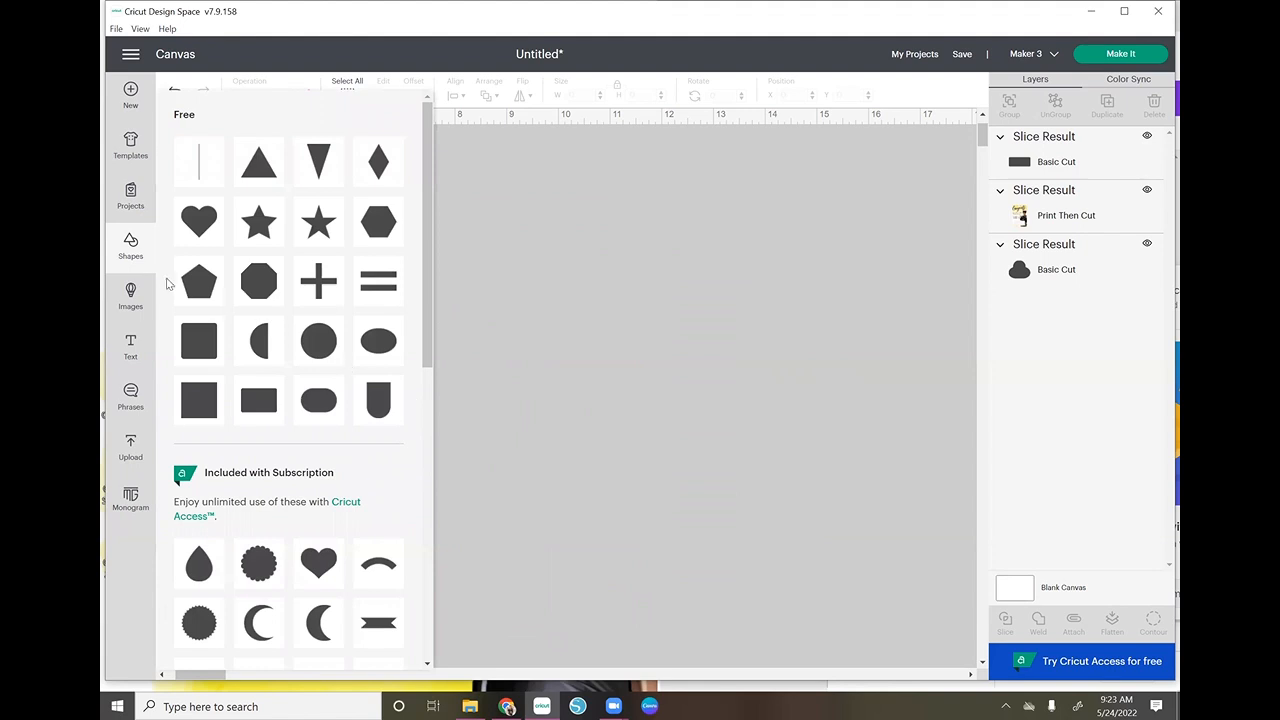
{"action": "left_click", "coordinate": [203, 338]}
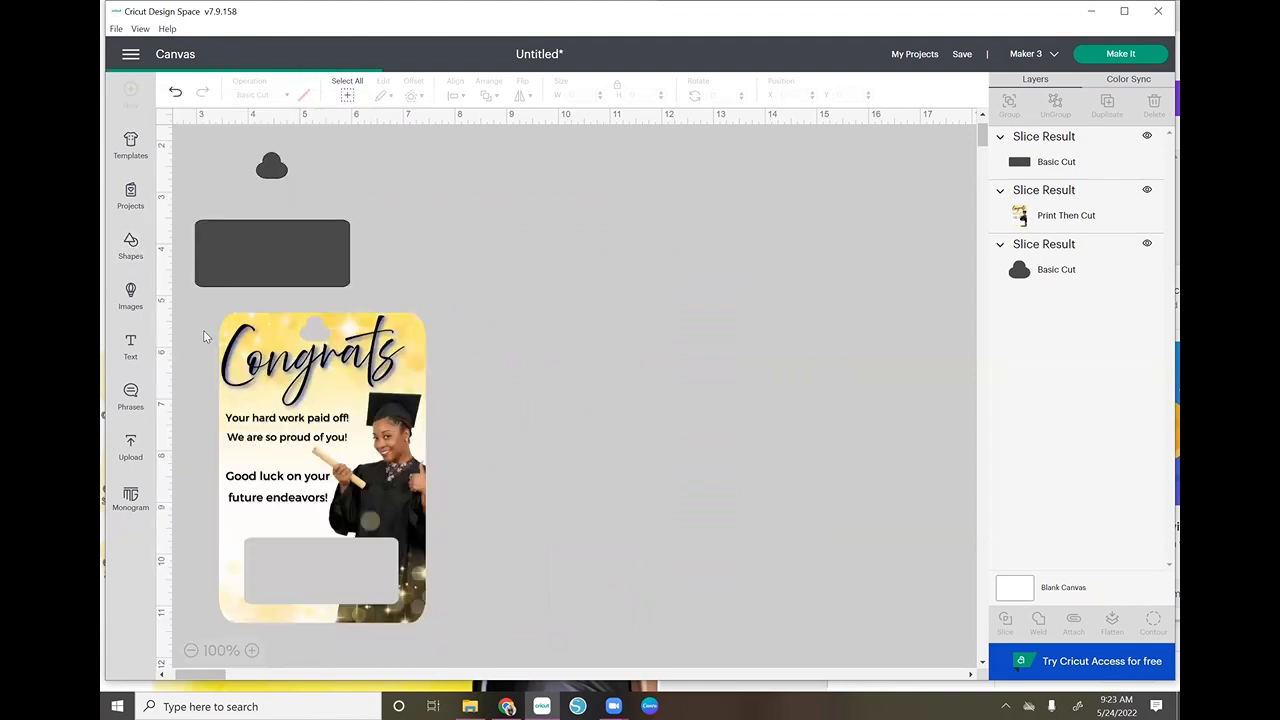
{"action": "left_click_drag", "start_coordinate": [347, 307], "coordinate": [482, 333]}
{"action": "left_click_drag", "start_coordinate": [597, 335], "coordinate": [580, 346]}
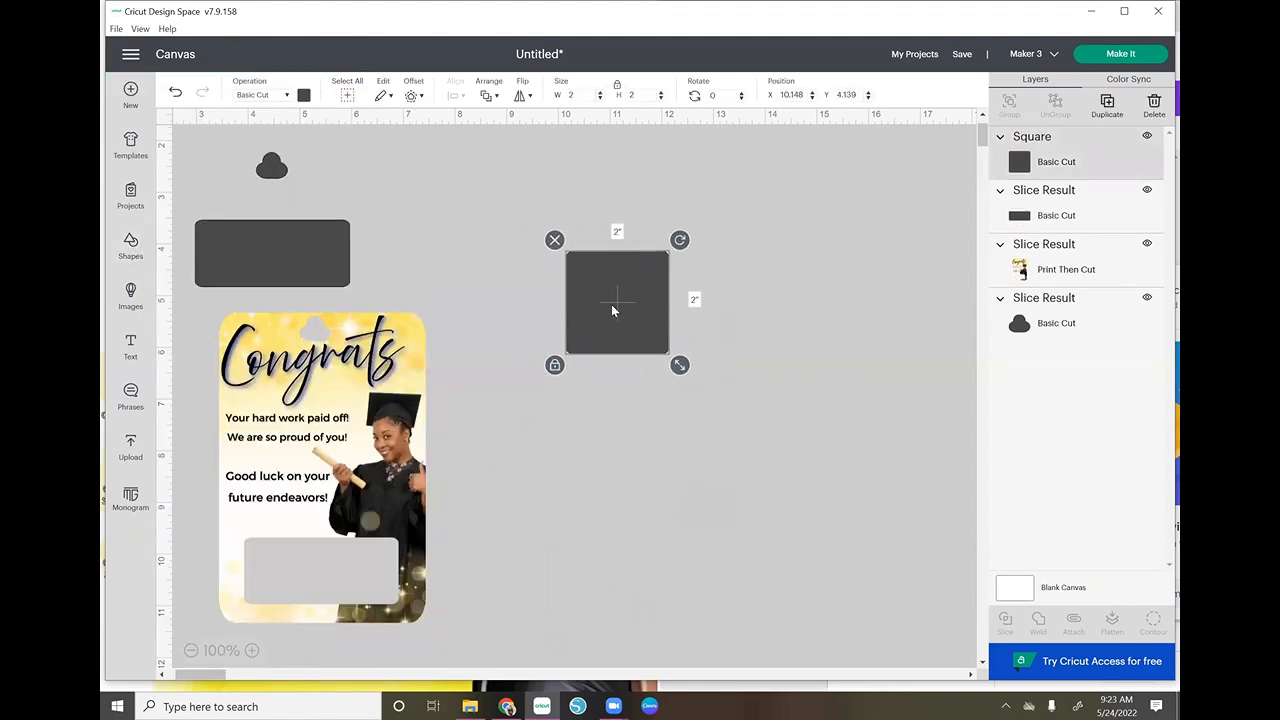
{"action": "left_click", "coordinate": [580, 93]}
{"action": "type", "text": "4"}
{"action": "key", "text": "Return"}
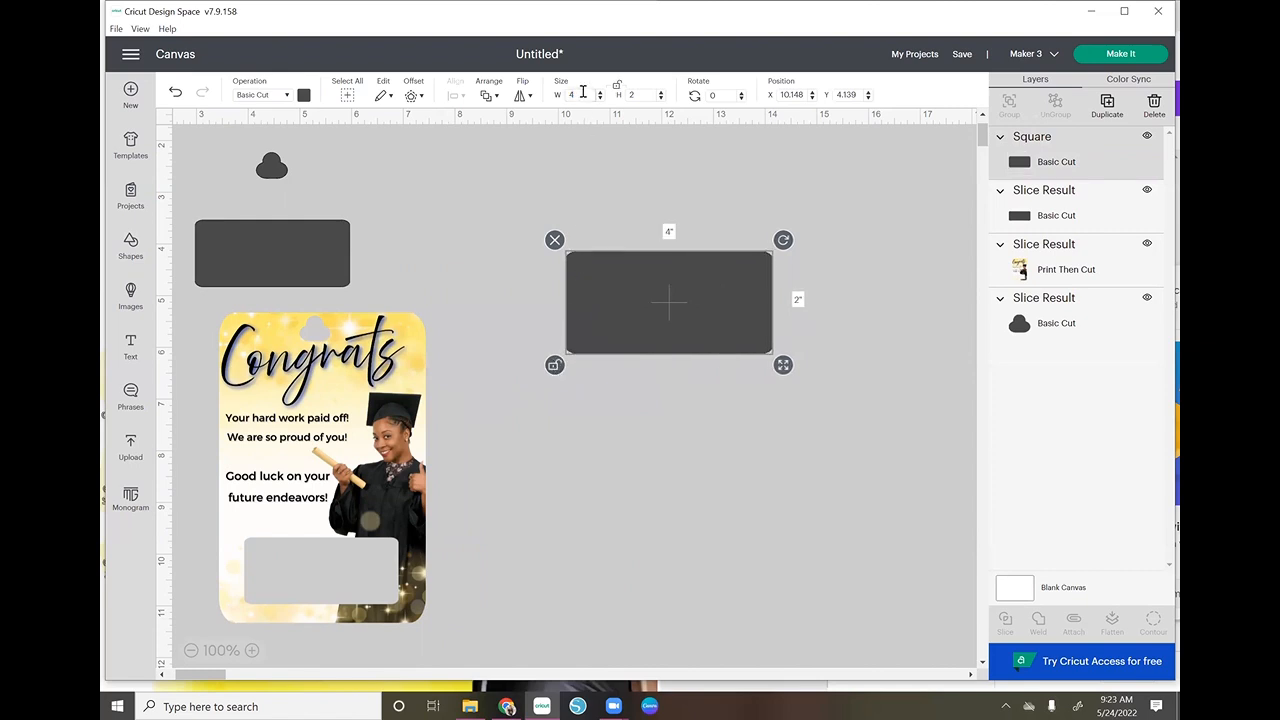
{"action": "left_click", "coordinate": [648, 96]}
{"action": "type", "text": "6"}
{"action": "key", "text": "Return"}
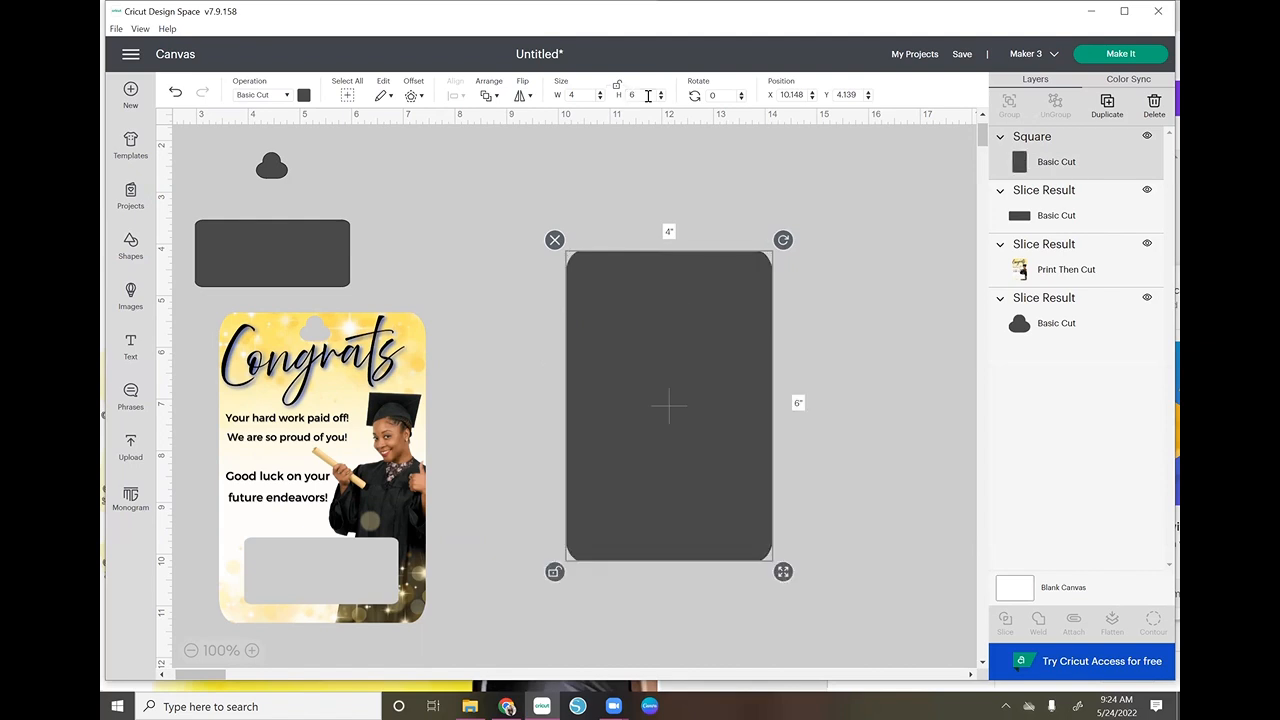
Change the colour of the new 4 × 6 in rounded shape to white.
{"action": "left_click", "coordinate": [304, 94]}
{"action": "left_click", "coordinate": [340, 157]}
{"action": "left_click", "coordinate": [839, 446]}
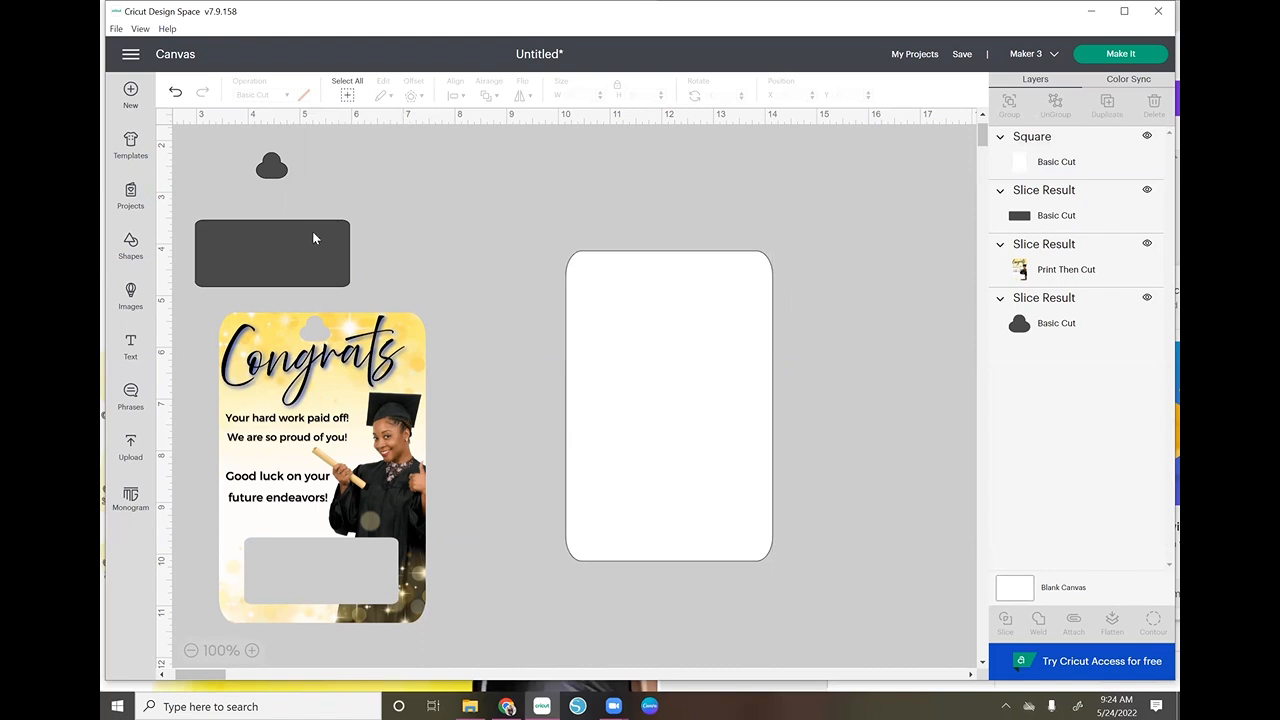
Place the dark hanger shape at the white card's upper centre and bring it in front of the card.
{"action": "left_click_drag", "start_coordinate": [274, 166], "coordinate": [676, 284]}
{"action": "left_click_drag", "start_coordinate": [1088, 323], "coordinate": [1080, 150]}
{"action": "left_click", "coordinate": [798, 328]}
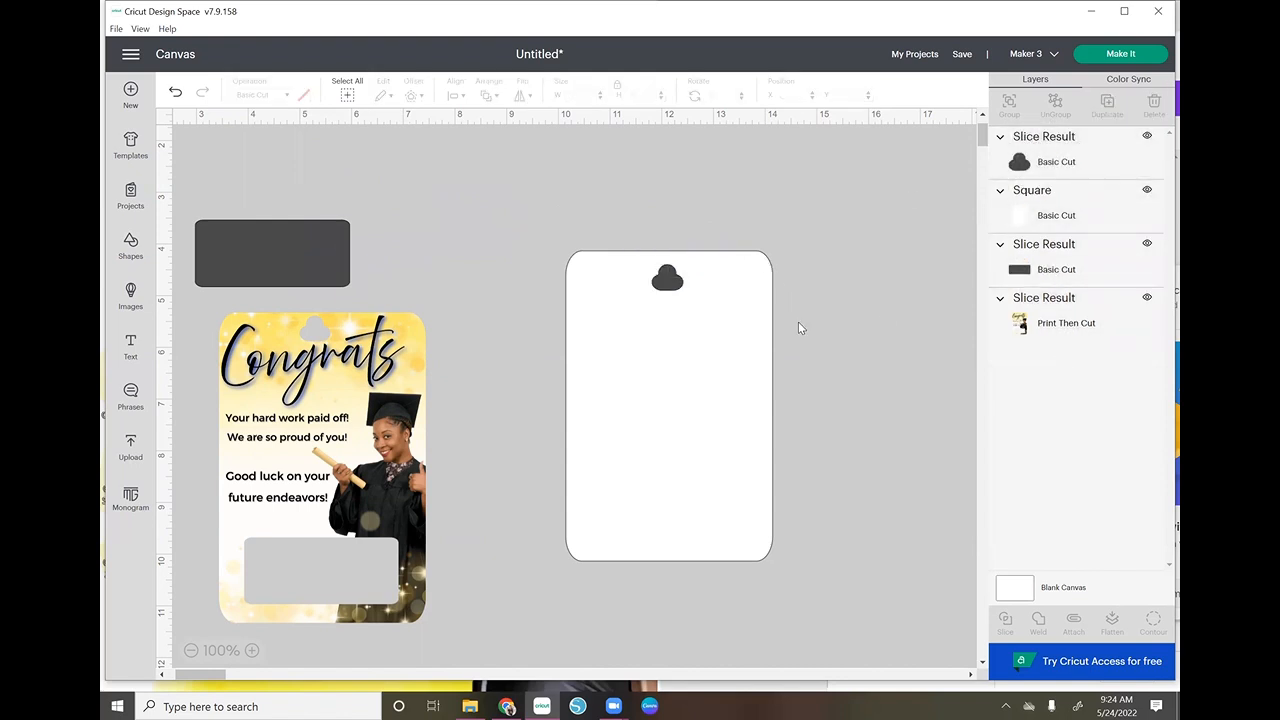
{"action": "left_click_drag", "start_coordinate": [670, 281], "coordinate": [672, 279]}
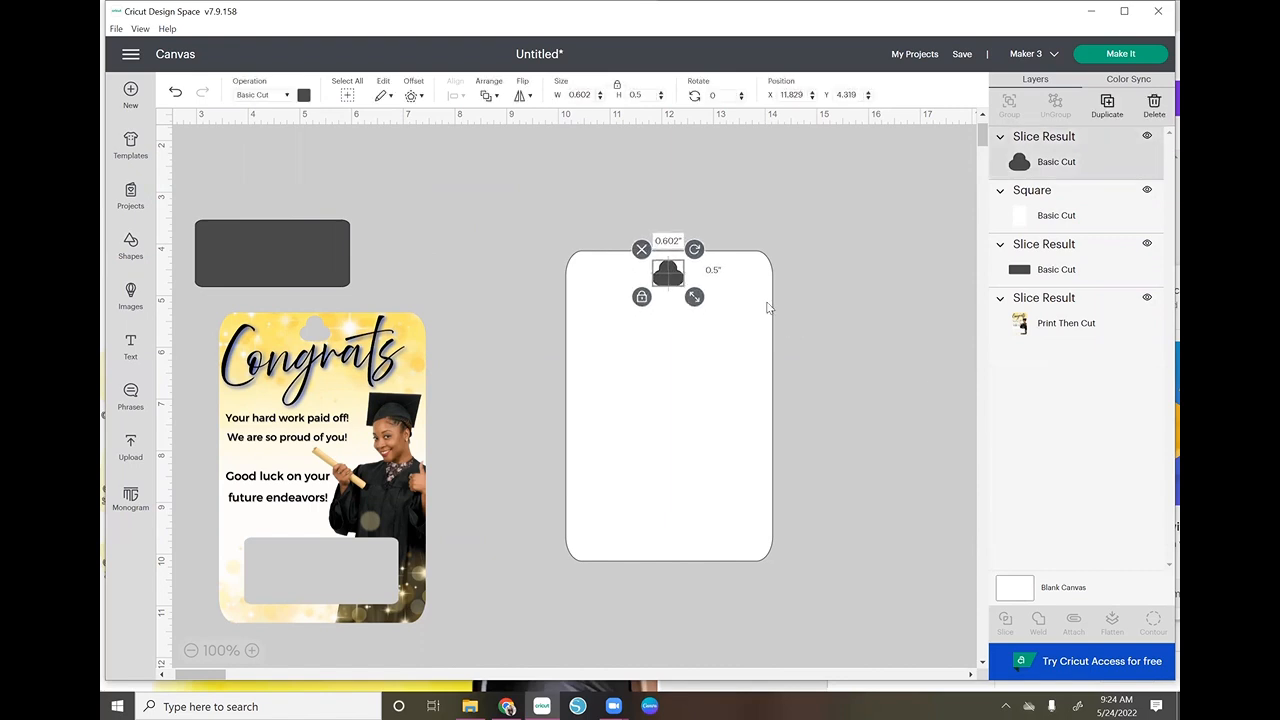
{"action": "left_click", "coordinate": [924, 386]}
Slice the hanger hole out of the white card, delete both leftover hanger shapes, and set the card beside the Congrats card.
{"action": "left_click_drag", "start_coordinate": [619, 227], "coordinate": [728, 325]}
{"action": "left_click", "coordinate": [1006, 622]}
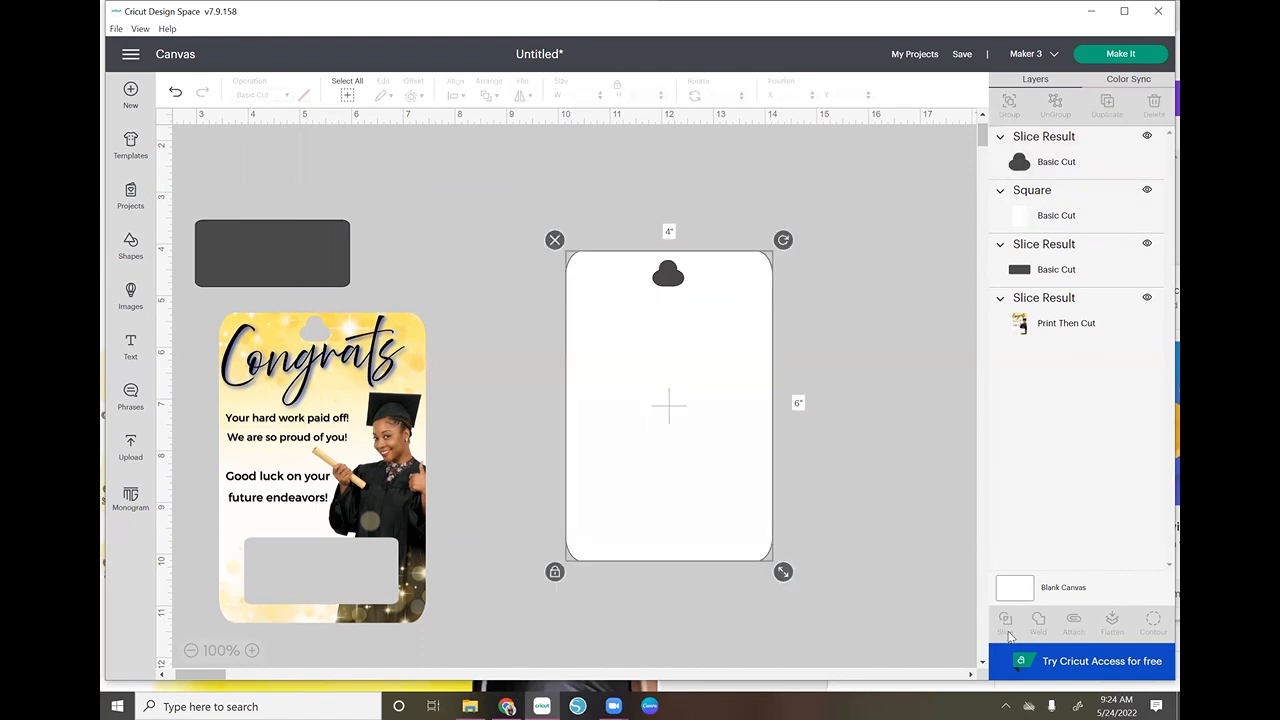
{"action": "left_click_drag", "start_coordinate": [671, 269], "coordinate": [507, 204]}
{"action": "key", "text": "Delete"}
{"action": "left_click_drag", "start_coordinate": [683, 290], "coordinate": [537, 265]}
{"action": "left_click", "coordinate": [677, 268]}
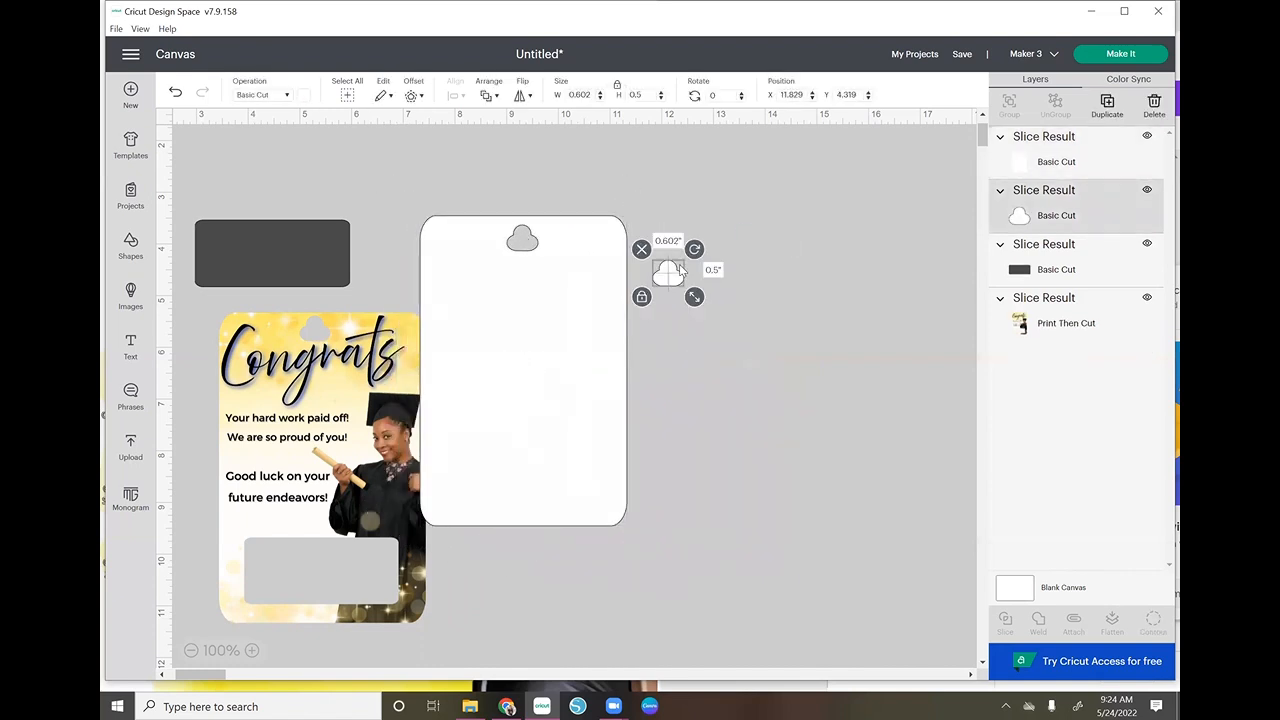
{"action": "key", "text": "Delete"}
{"action": "left_click_drag", "start_coordinate": [587, 292], "coordinate": [735, 292]}
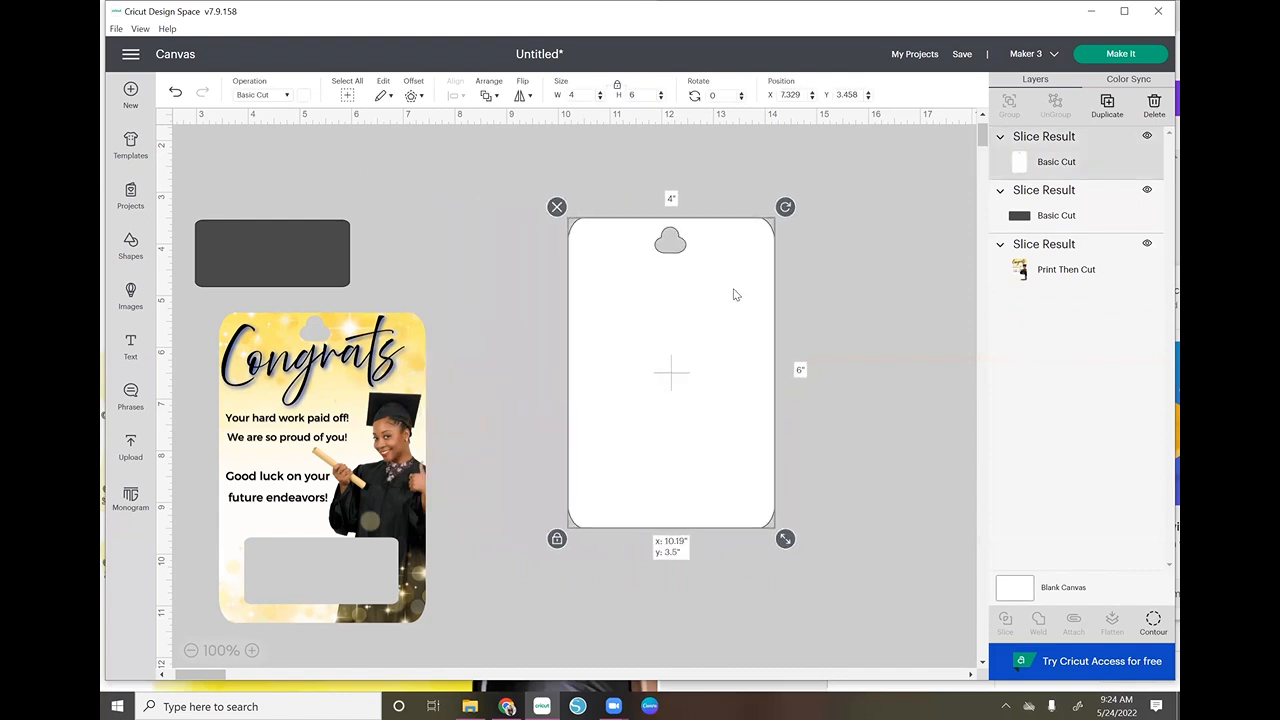
{"action": "left_click", "coordinate": [857, 374]}
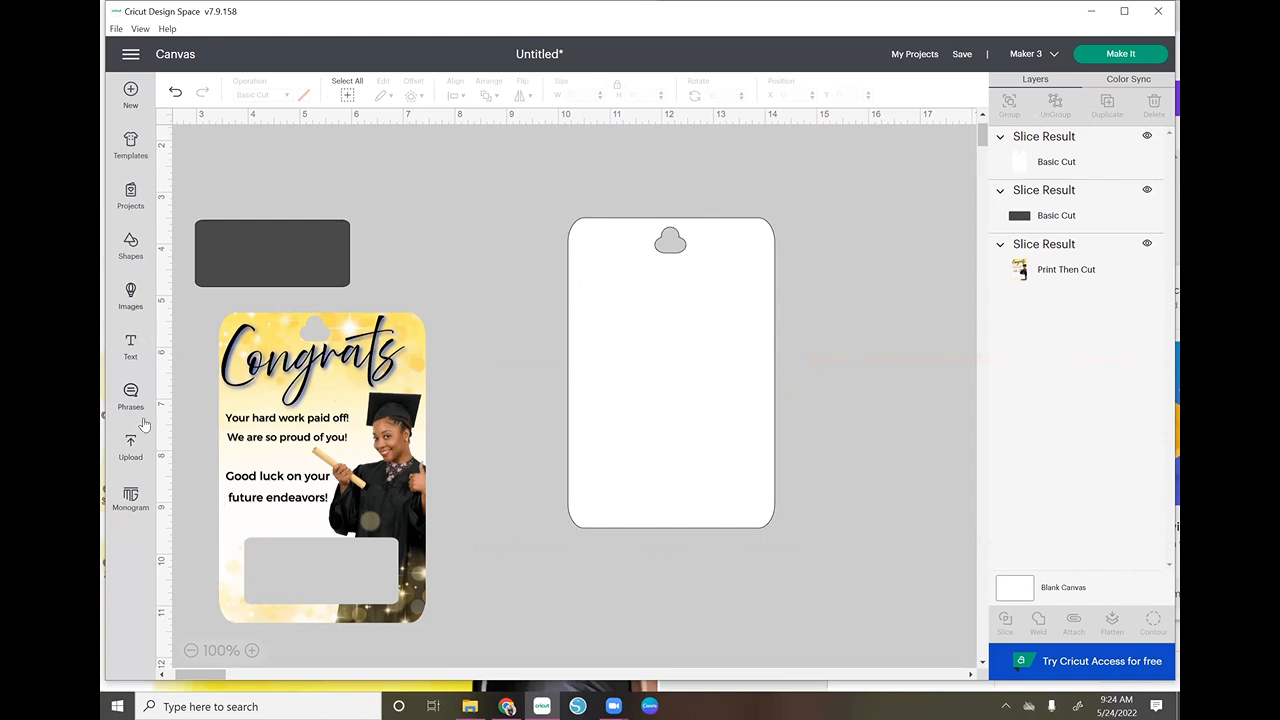
Add the uploaded image of the woman with butterflies and a sunflower in her hair to the canvas.
{"action": "left_click", "coordinate": [131, 448]}
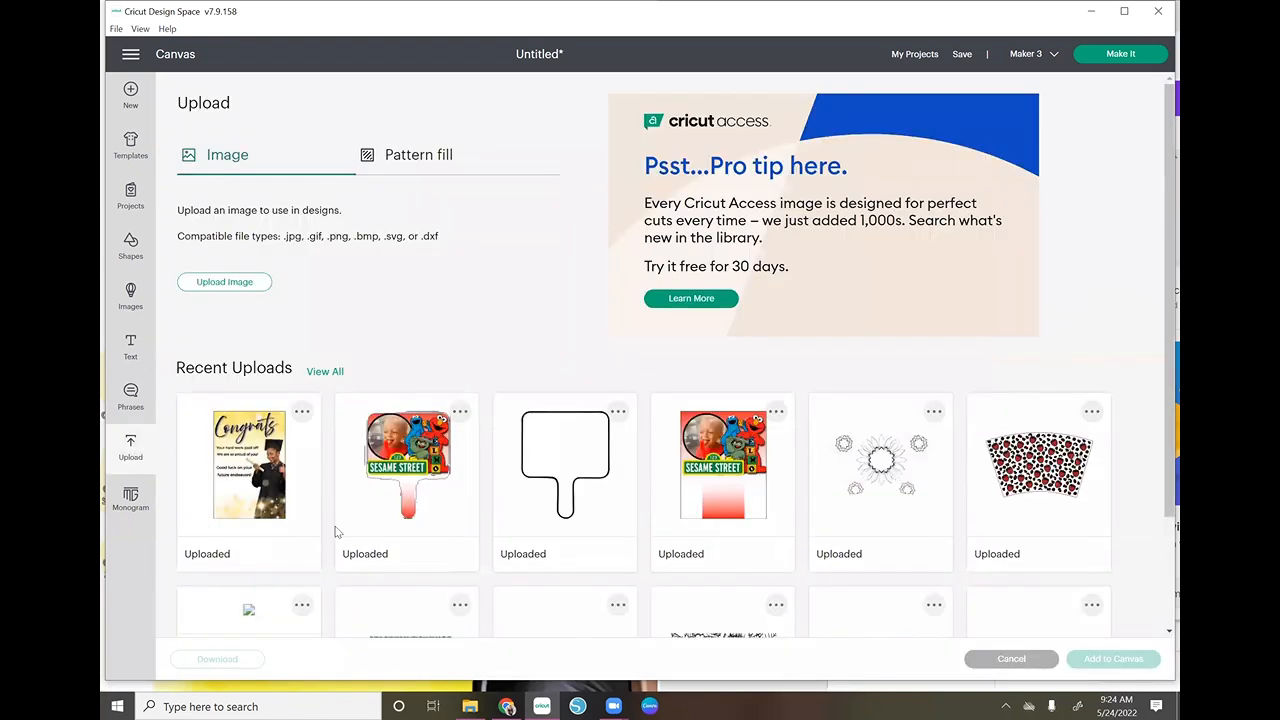
{"action": "left_click", "coordinate": [322, 372]}
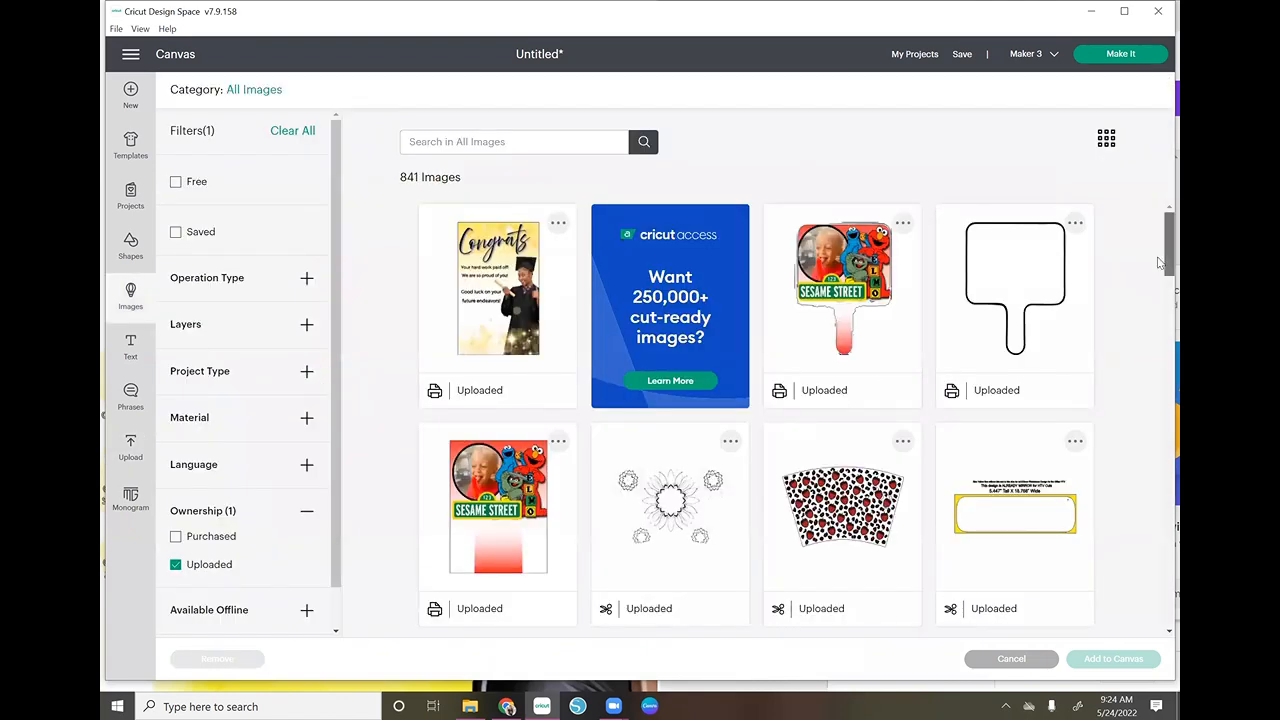
{"action": "scroll", "coordinate": [1165, 270], "scroll_direction": "down", "scroll_amount": 4}
{"action": "left_click_drag", "start_coordinate": [1160, 431], "coordinate": [1166, 605]}
{"action": "left_click", "coordinate": [520, 343]}
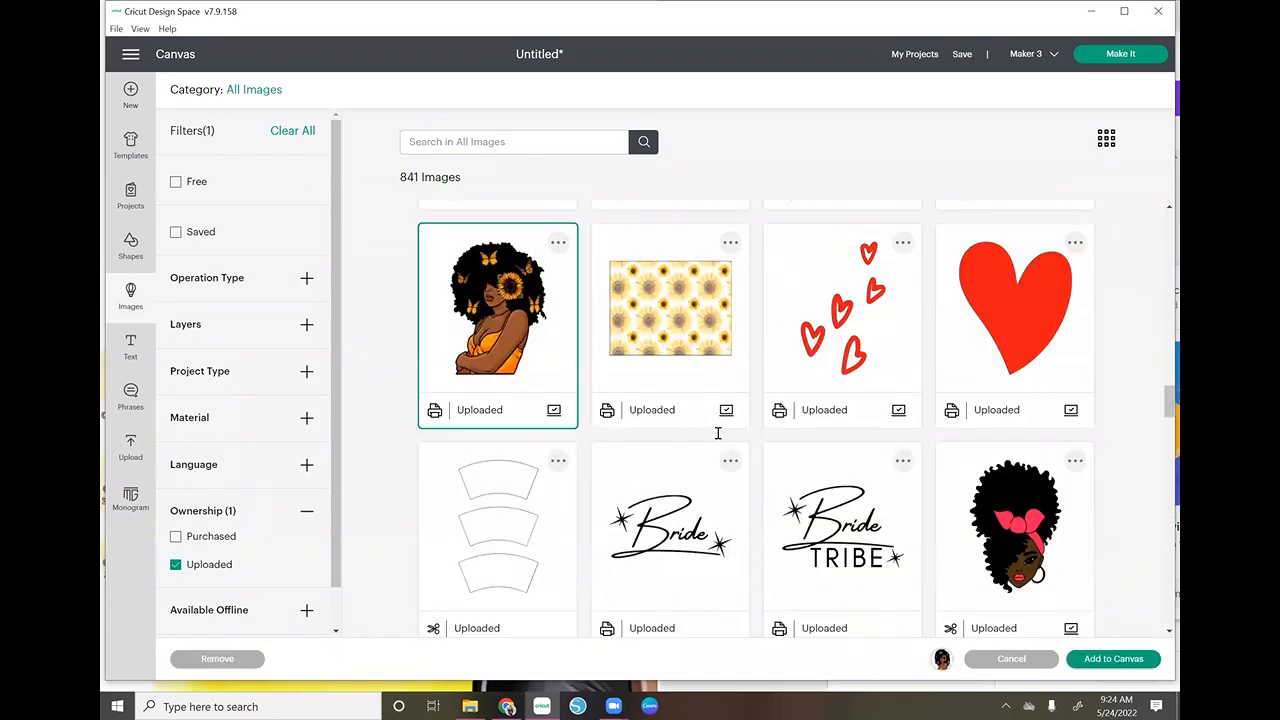
{"action": "left_click", "coordinate": [1113, 659]}
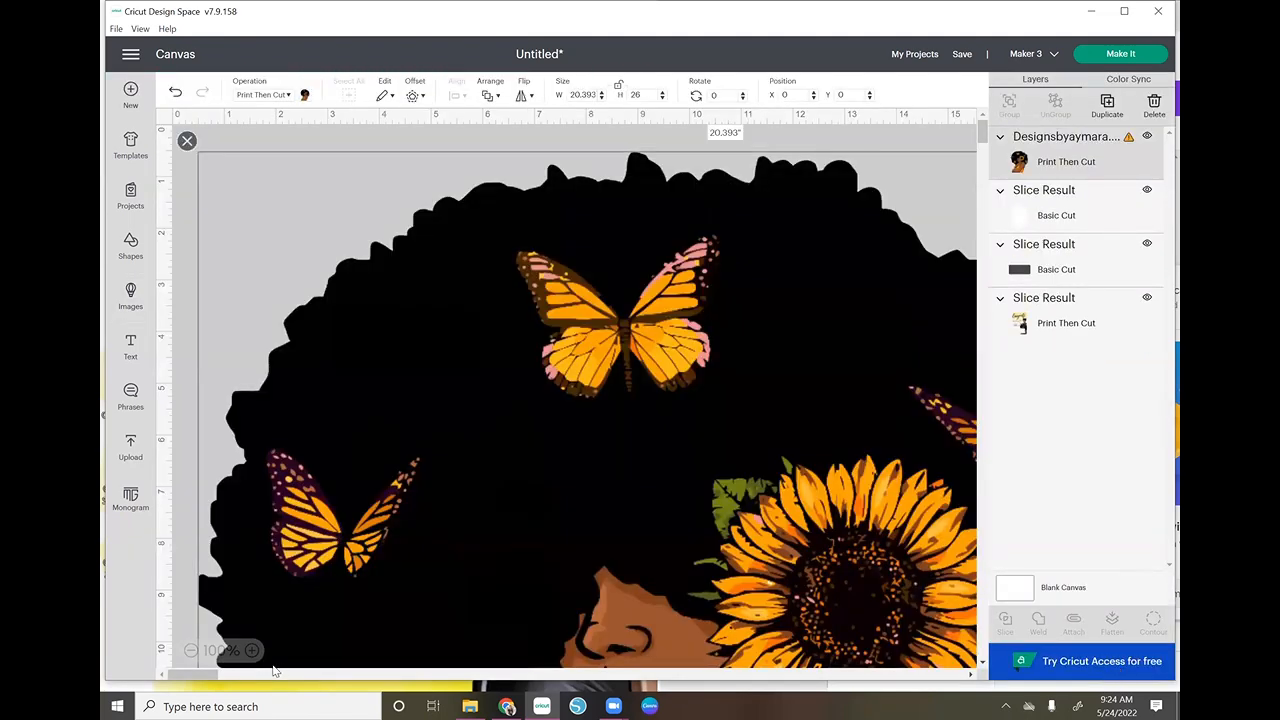
Shrink the woman image to about 2.24 × 2.86 in and place it beside the white card.
{"action": "left_click", "coordinate": [190, 650]}
{"action": "left_click", "coordinate": [190, 650]}
{"action": "left_click", "coordinate": [190, 650]}
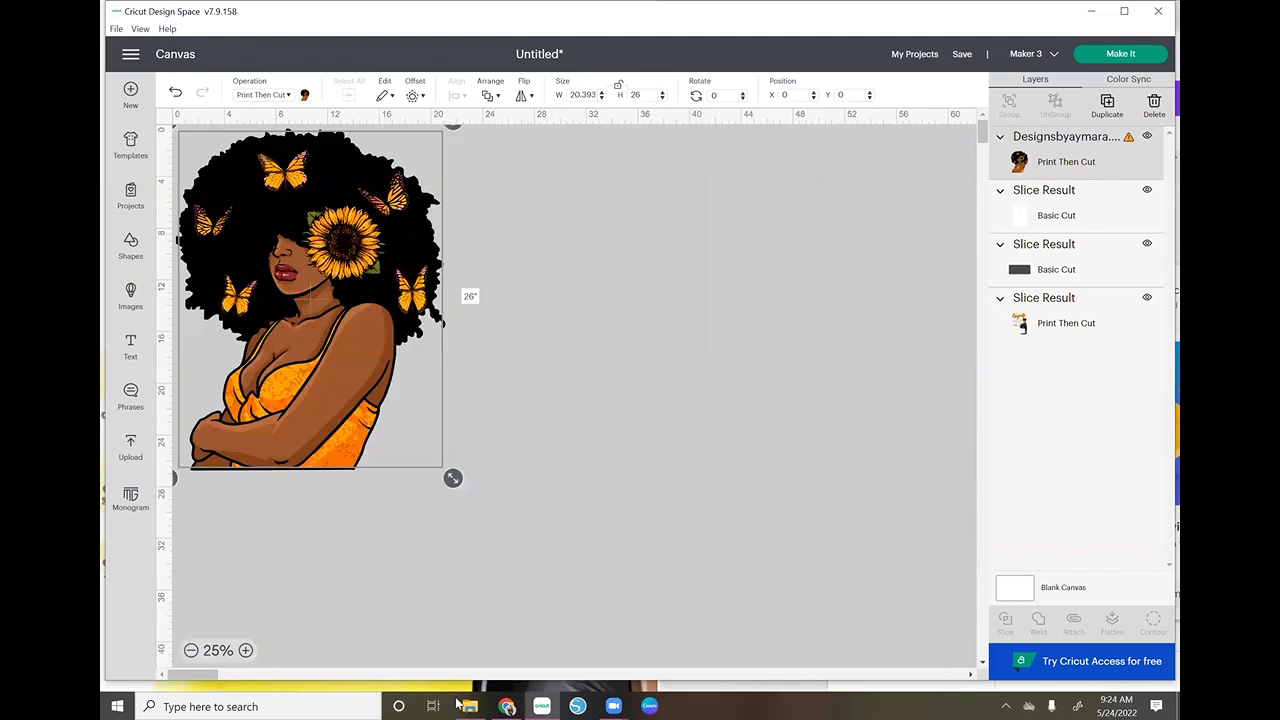
{"action": "left_click_drag", "start_coordinate": [452, 477], "coordinate": [256, 226]}
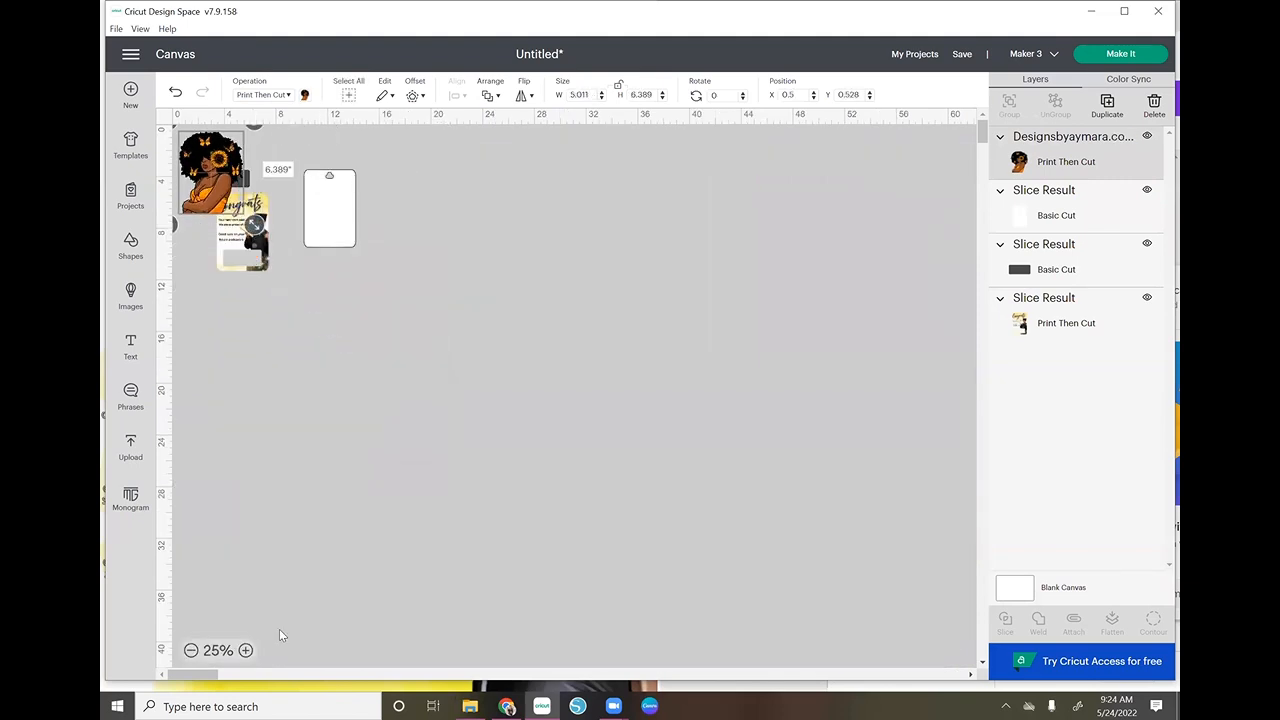
{"action": "scroll", "coordinate": [280, 634], "scroll_direction": "up", "scroll_amount": 3}
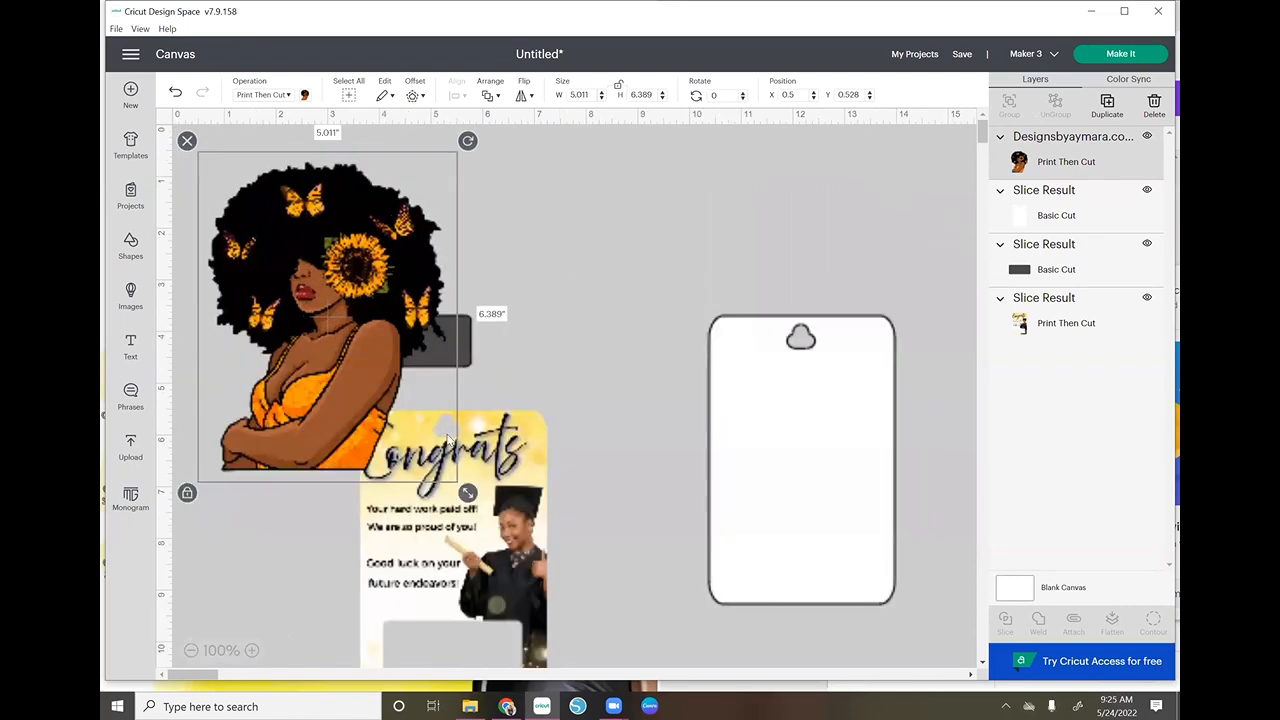
{"action": "left_click_drag", "start_coordinate": [438, 328], "coordinate": [822, 402]}
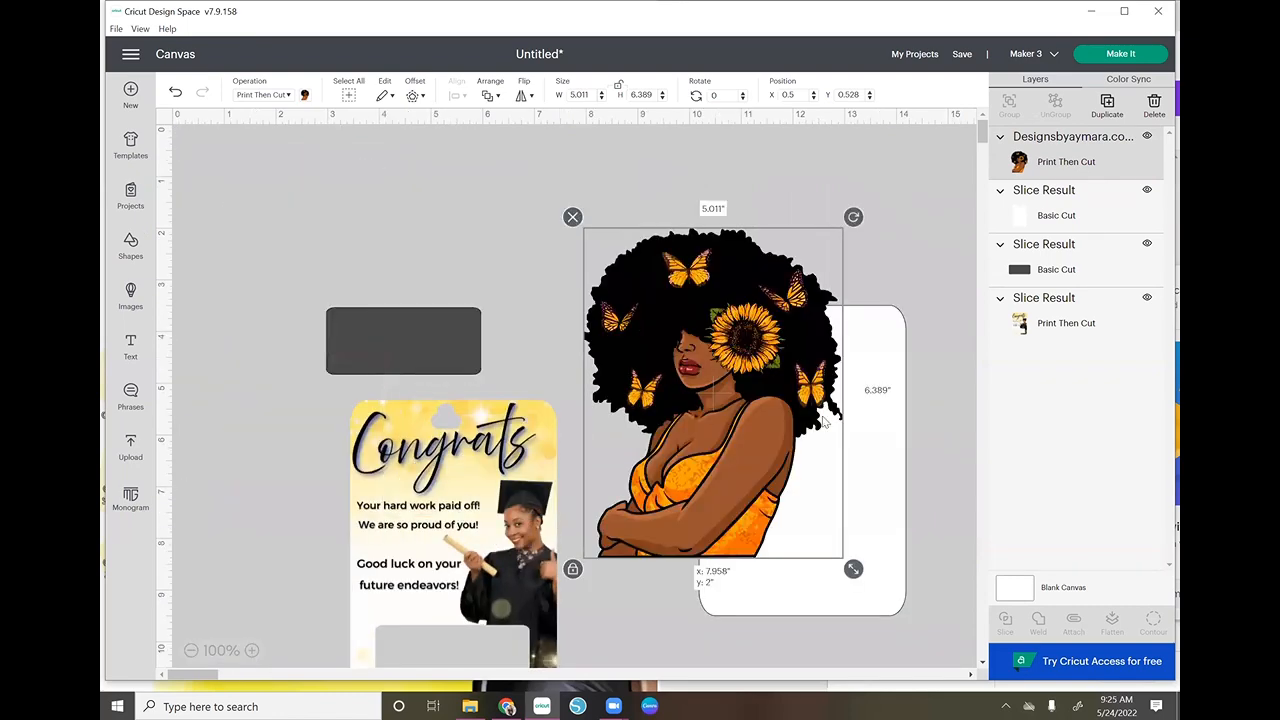
{"action": "left_click_drag", "start_coordinate": [748, 486], "coordinate": [655, 384]}
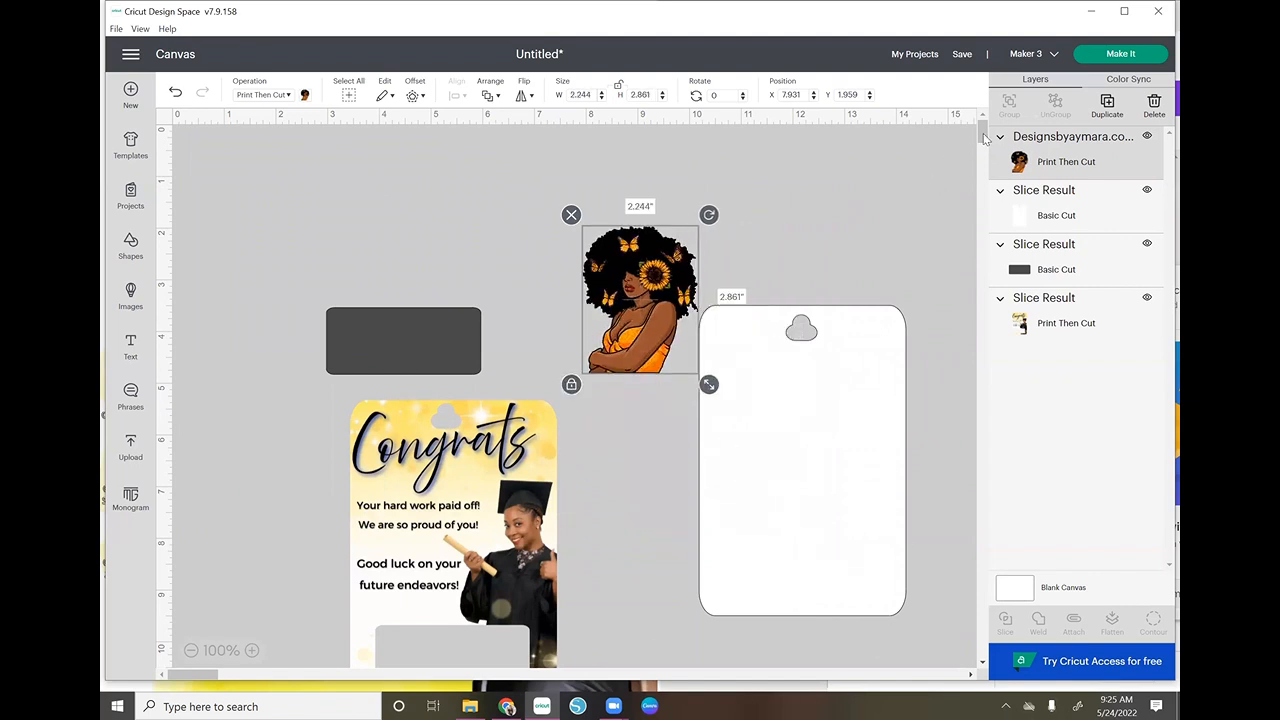
Move the white card nearer the Congrats card, then enlarge the woman image and position it over the card's lower right corner.
{"action": "scroll", "coordinate": [984, 140], "scroll_direction": "down", "scroll_amount": 3}
{"action": "scroll", "coordinate": [984, 140], "scroll_direction": "up", "scroll_amount": 1}
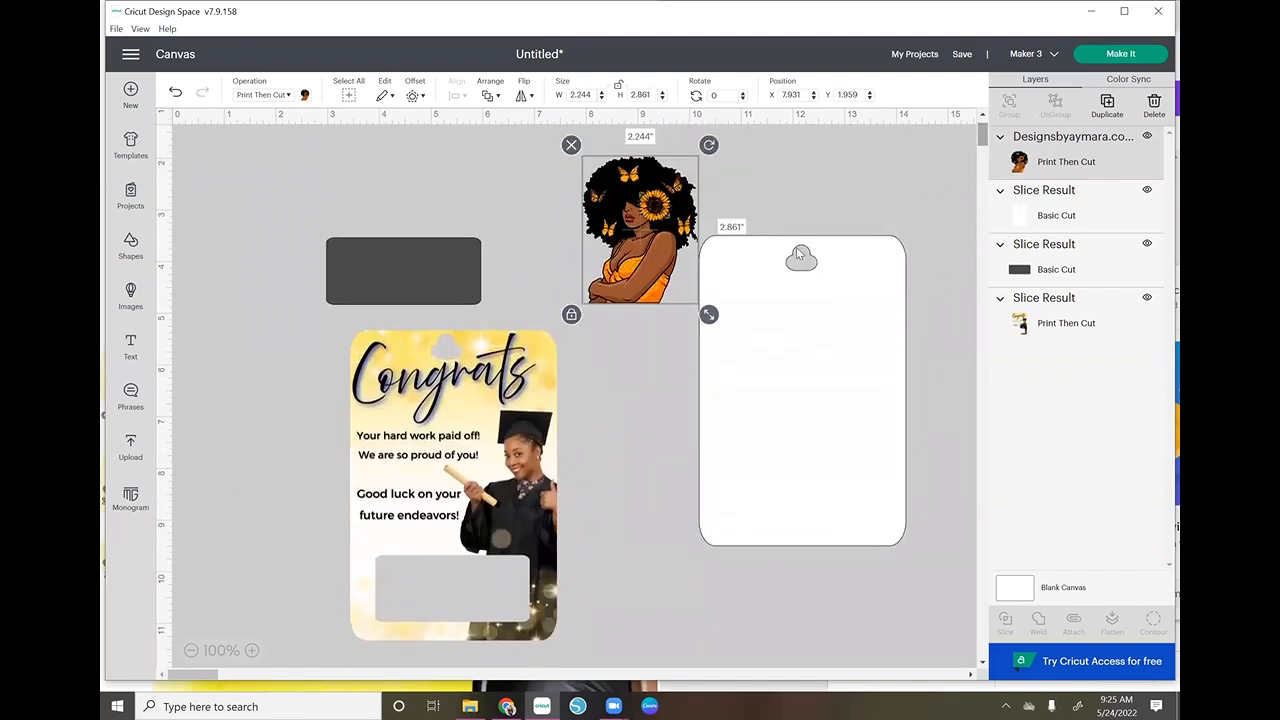
{"action": "left_click_drag", "start_coordinate": [828, 366], "coordinate": [732, 440]}
{"action": "left_click_drag", "start_coordinate": [640, 222], "coordinate": [768, 512]}
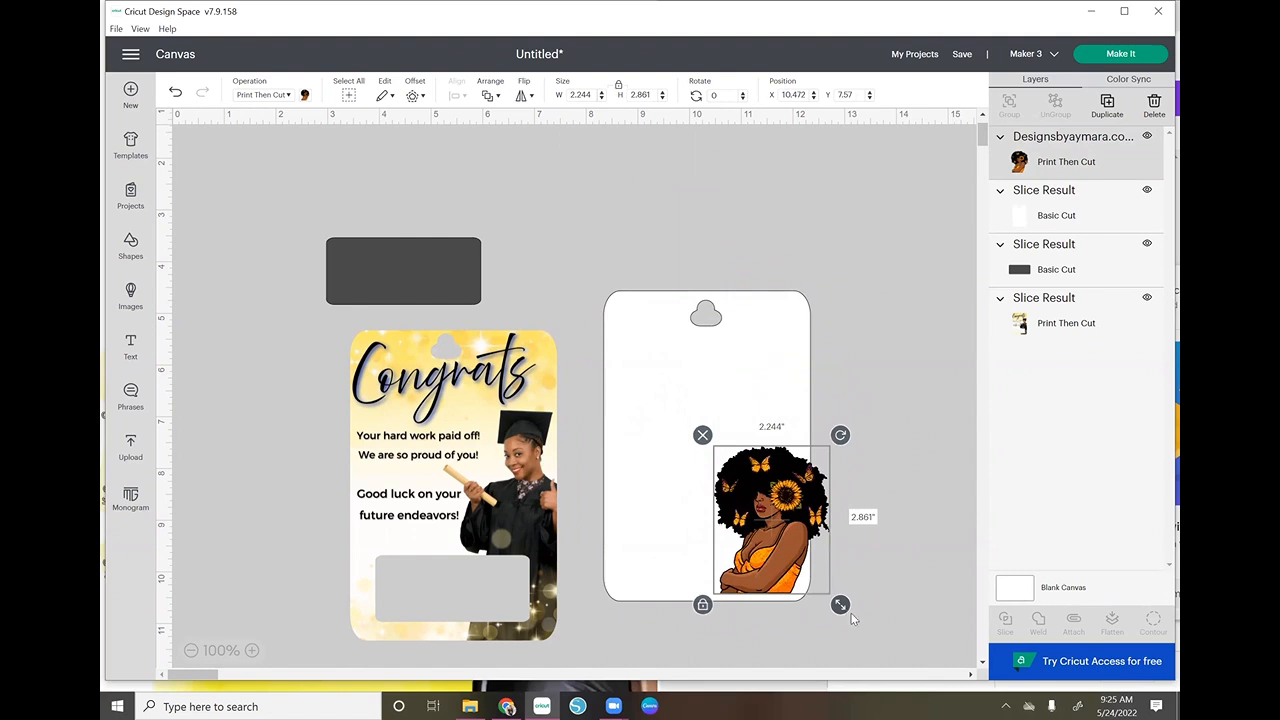
{"action": "left_click_drag", "start_coordinate": [842, 607], "coordinate": [884, 659]}
{"action": "left_click_drag", "start_coordinate": [830, 598], "coordinate": [813, 550]}
{"action": "left_click", "coordinate": [898, 528]}
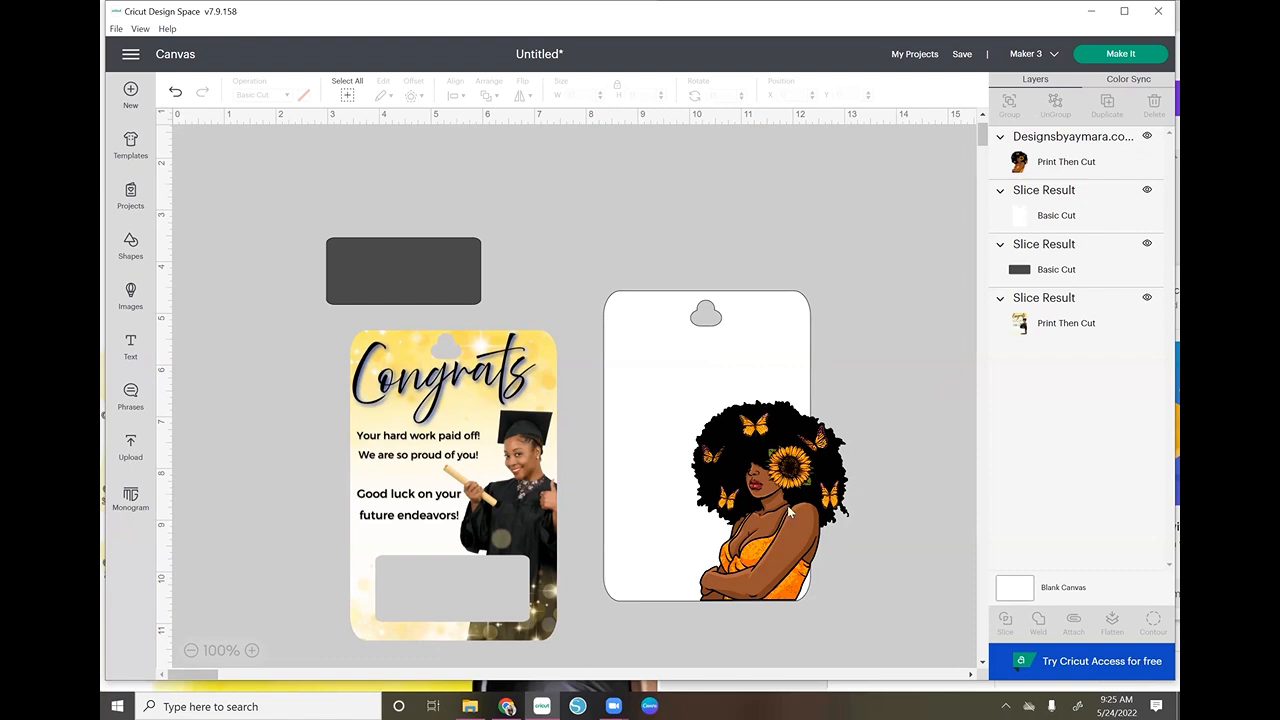
Add a Sun Silhouette shape, shrink it, and place it in the white card's upper right corner beside the hanger hole.
{"action": "left_click", "coordinate": [131, 244]}
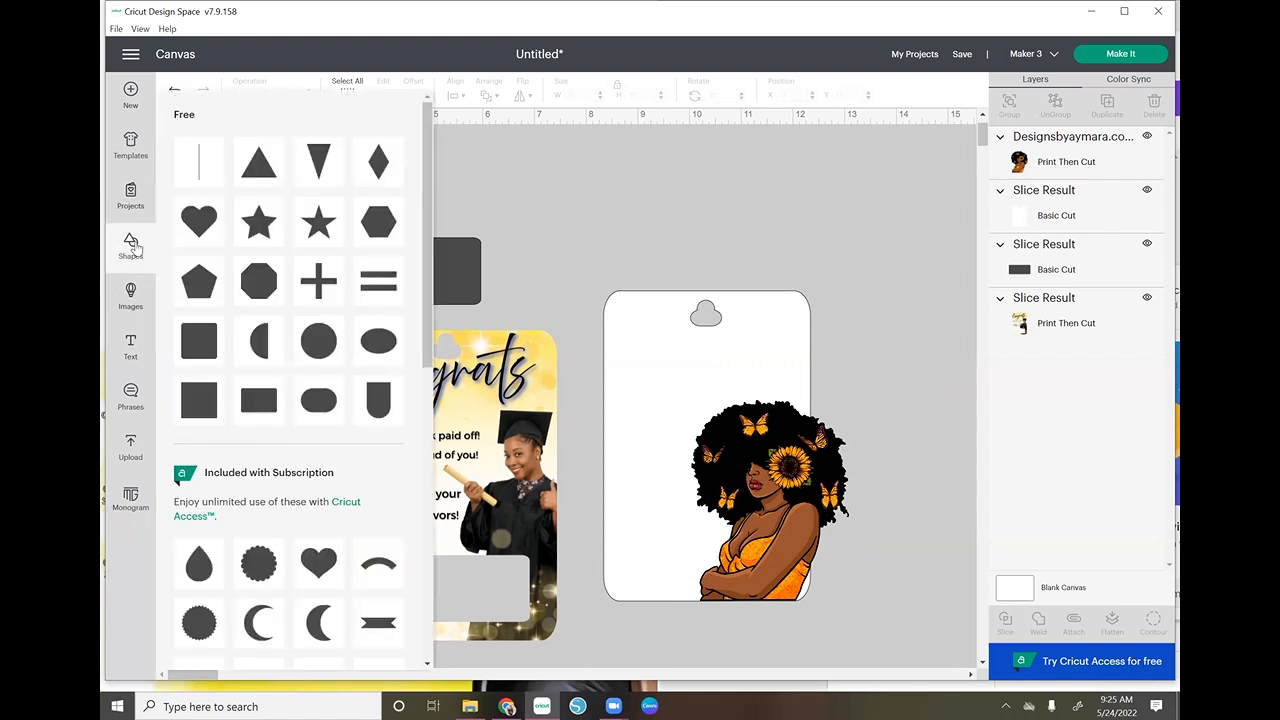
{"action": "left_click", "coordinate": [209, 621]}
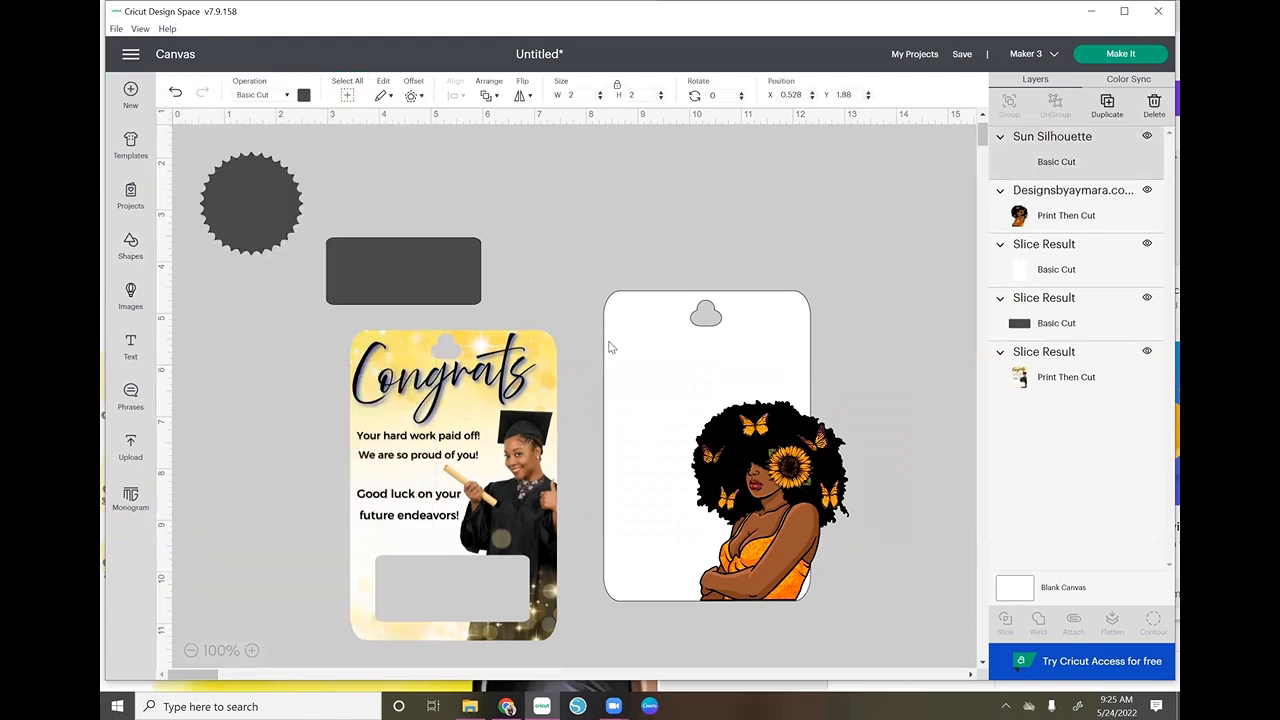
{"action": "left_click_drag", "start_coordinate": [271, 211], "coordinate": [808, 348]}
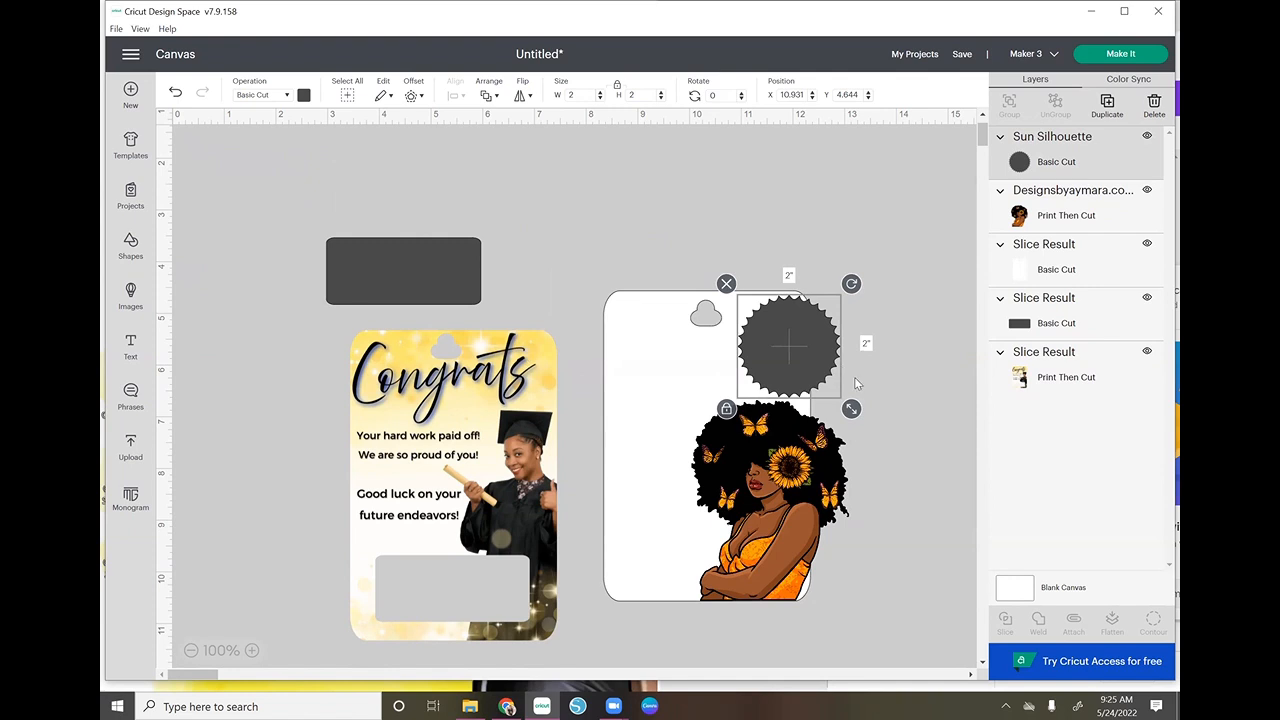
{"action": "left_click_drag", "start_coordinate": [851, 400], "coordinate": [775, 341]}
{"action": "left_click", "coordinate": [856, 374]}
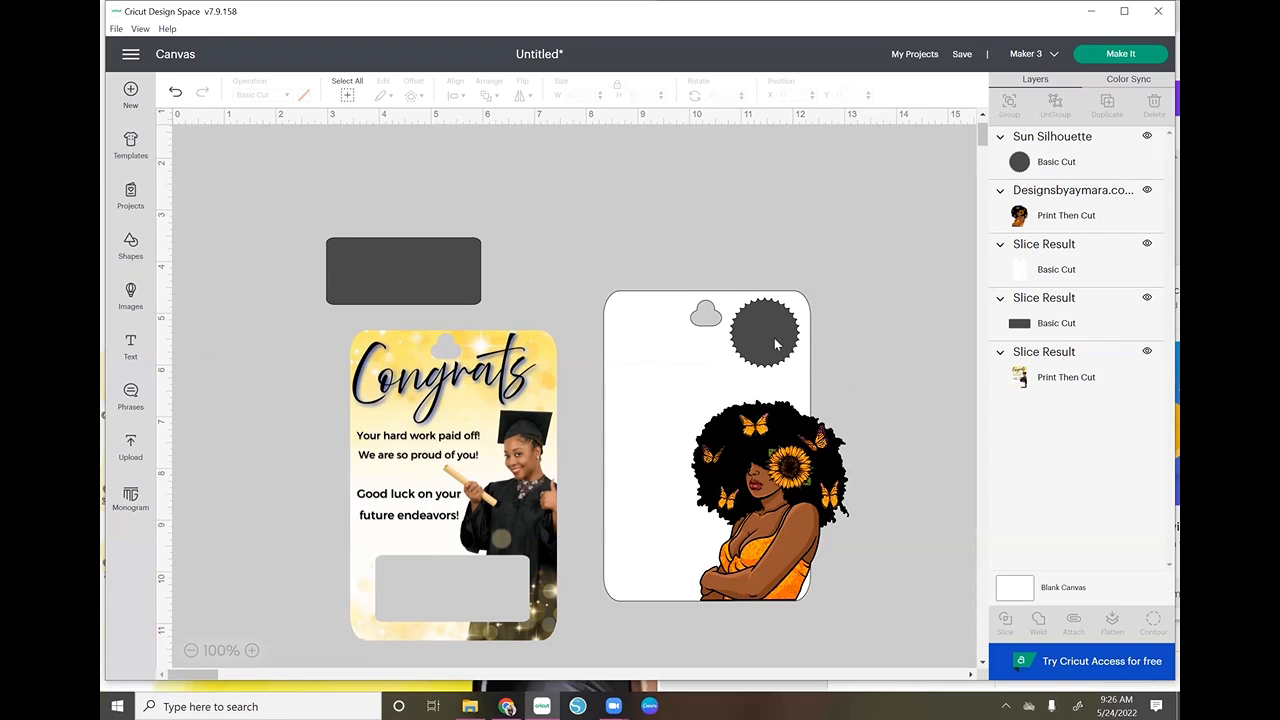
Replace the sun shape with a free Star, shrink it to about 1.32 × 1.26 in, and place it beside the white card's hanger hole.
{"action": "left_click", "coordinate": [132, 252]}
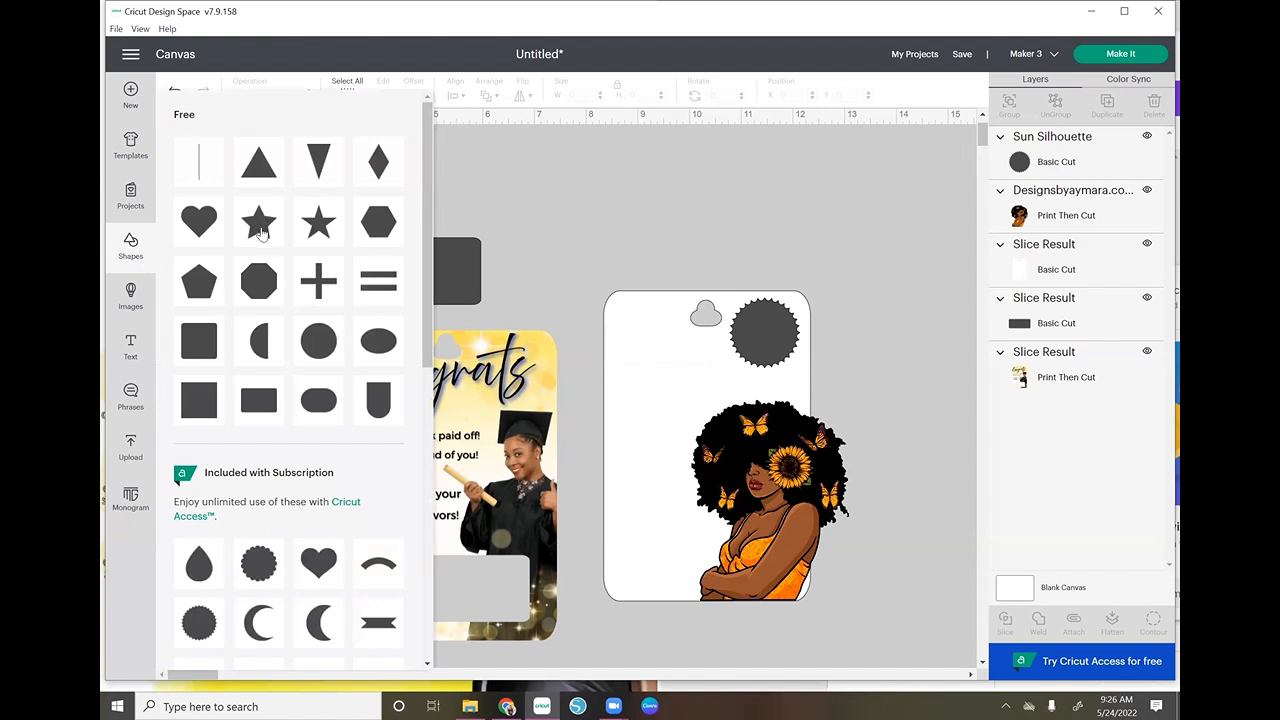
{"action": "left_click", "coordinate": [260, 232]}
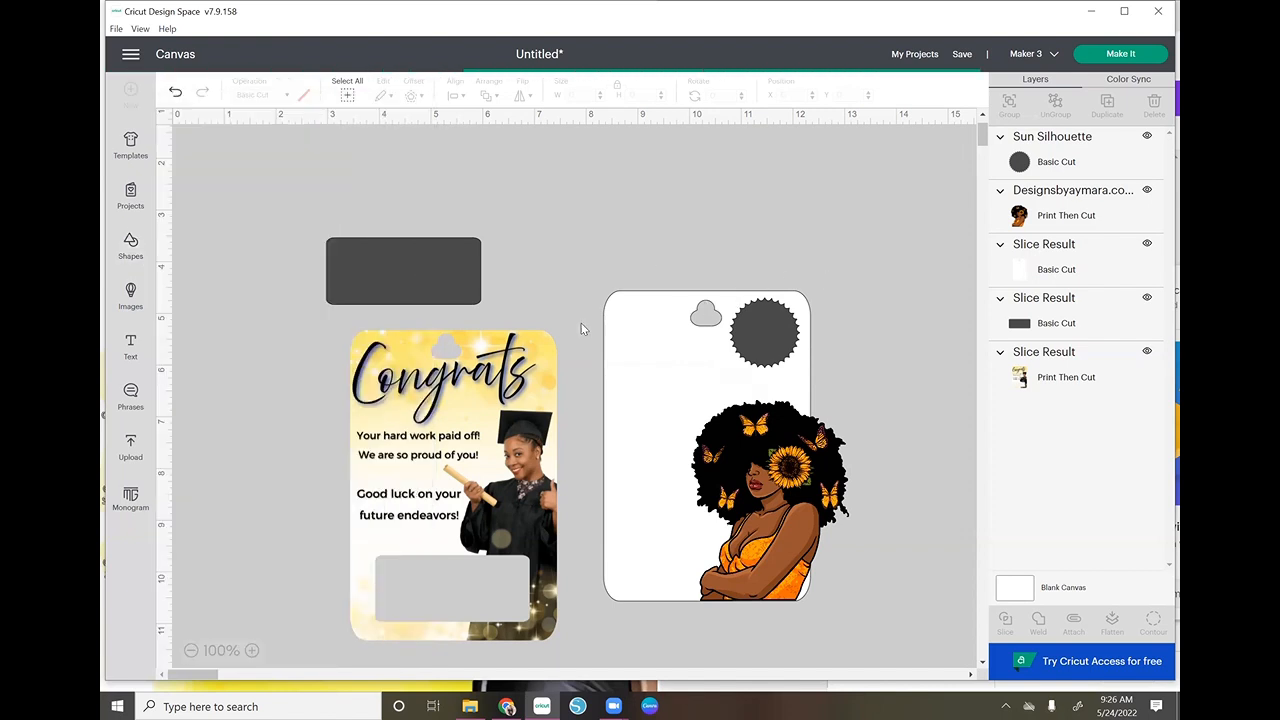
{"action": "left_click", "coordinate": [765, 330]}
{"action": "key", "text": "Delete"}
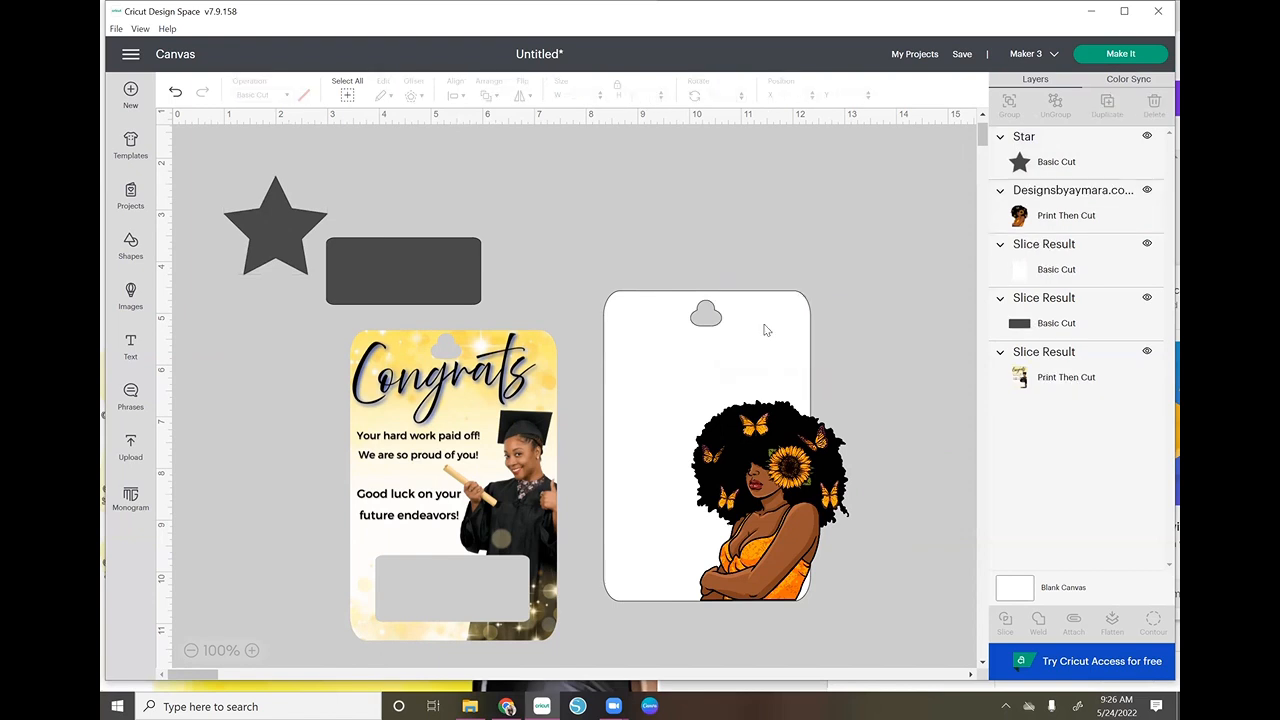
{"action": "left_click_drag", "start_coordinate": [254, 235], "coordinate": [779, 329]}
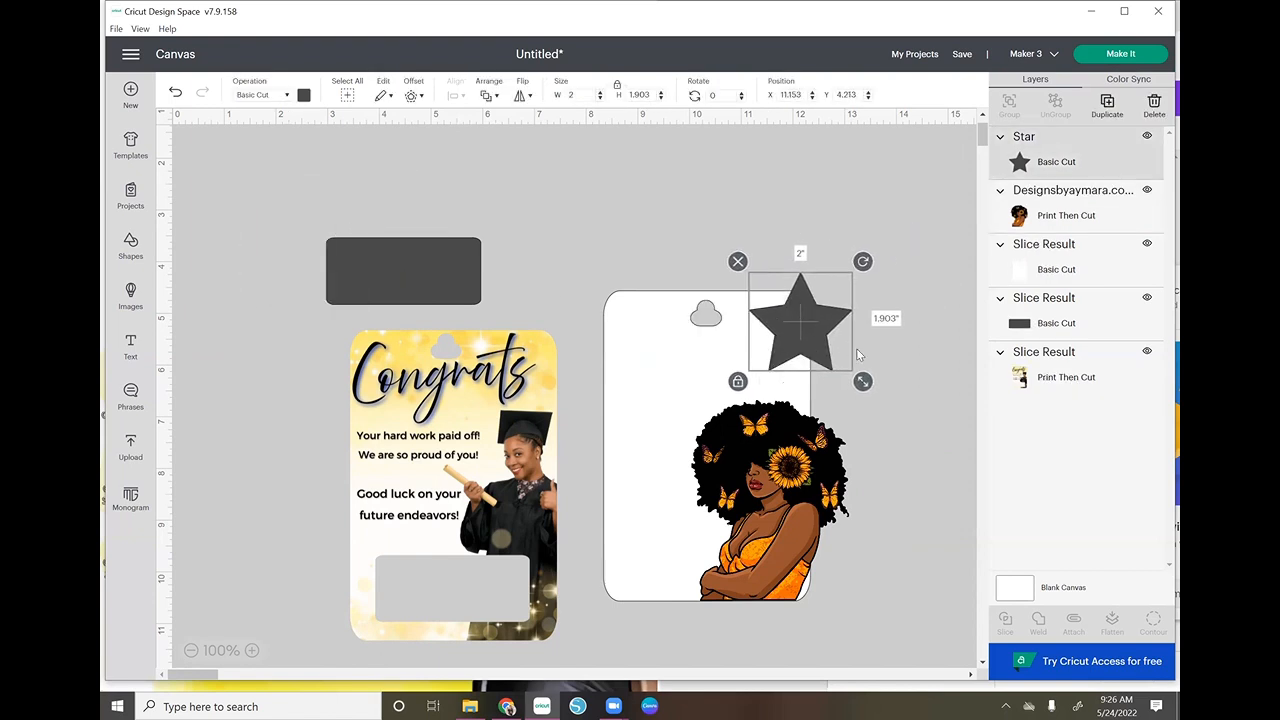
{"action": "left_click_drag", "start_coordinate": [862, 377], "coordinate": [760, 339]}
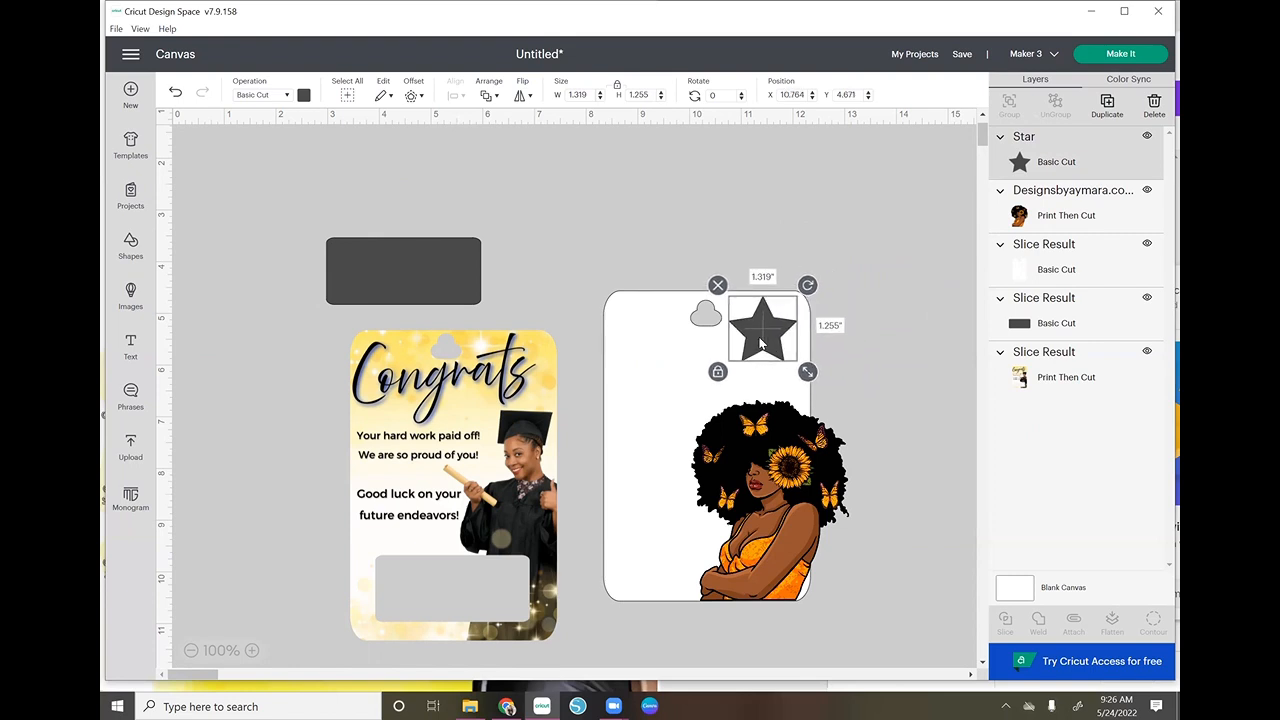
Rotate the star about 15° on the white card and delete it.
{"action": "left_click", "coordinate": [858, 366]}
{"action": "left_click", "coordinate": [759, 336]}
{"action": "left_click_drag", "start_coordinate": [816, 297], "coordinate": [846, 350]}
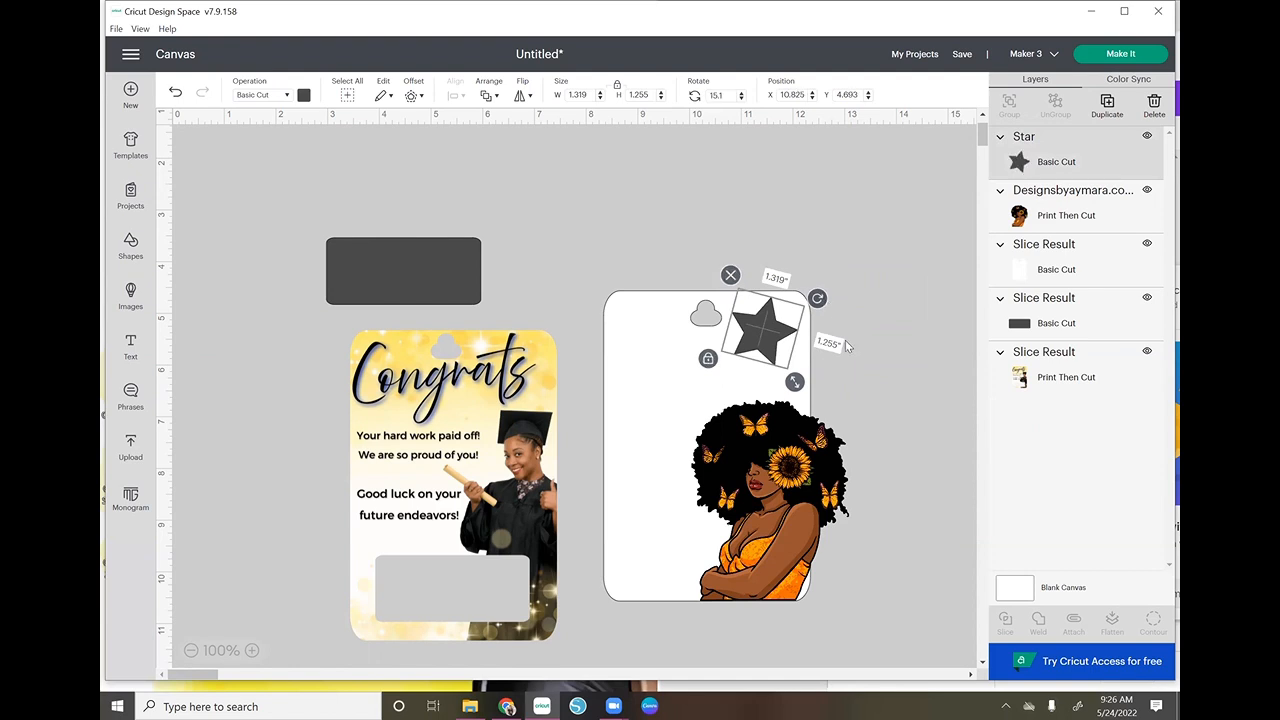
{"action": "left_click", "coordinate": [846, 354]}
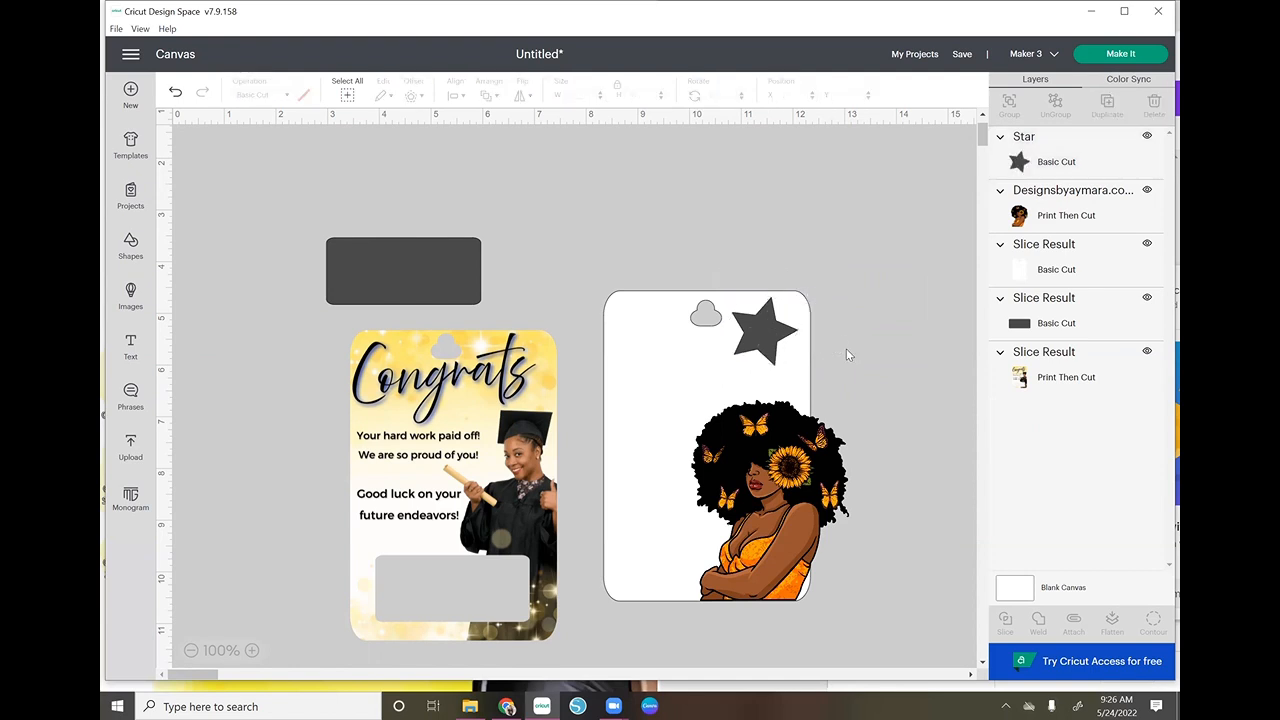
{"action": "left_click", "coordinate": [768, 325]}
{"action": "key", "text": "Delete"}
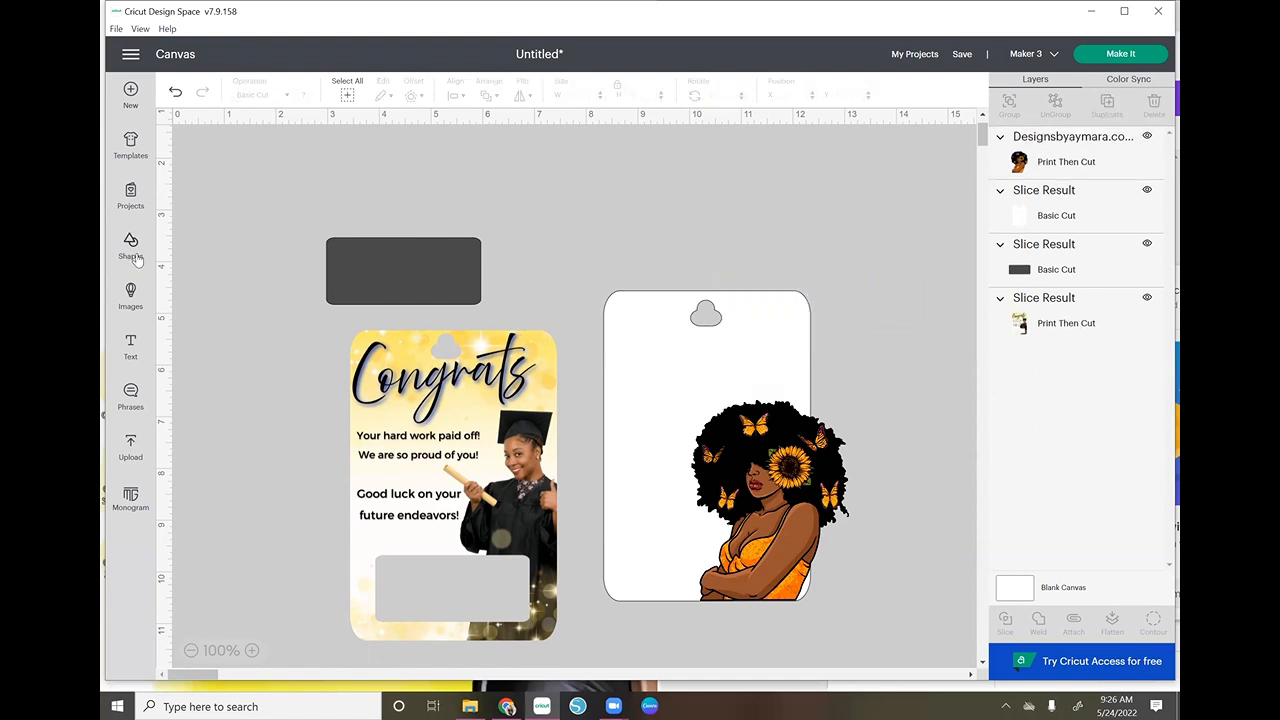
Add a Sun Silhouette shape, shrink it to about 1.33 × 1.33 in, and place it in the white card's upper right corner.
{"action": "left_click", "coordinate": [131, 246]}
{"action": "left_click", "coordinate": [201, 627]}
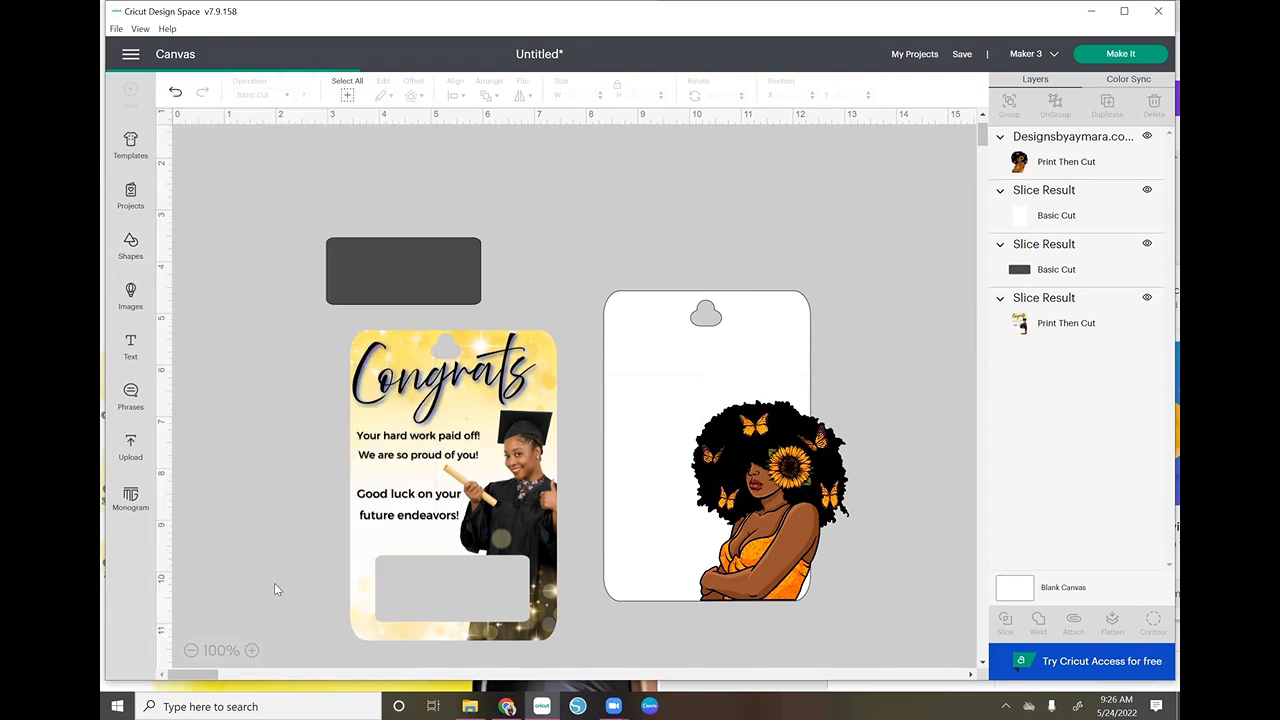
{"action": "left_click_drag", "start_coordinate": [320, 260], "coordinate": [809, 327]}
{"action": "left_click_drag", "start_coordinate": [854, 386], "coordinate": [775, 350]}
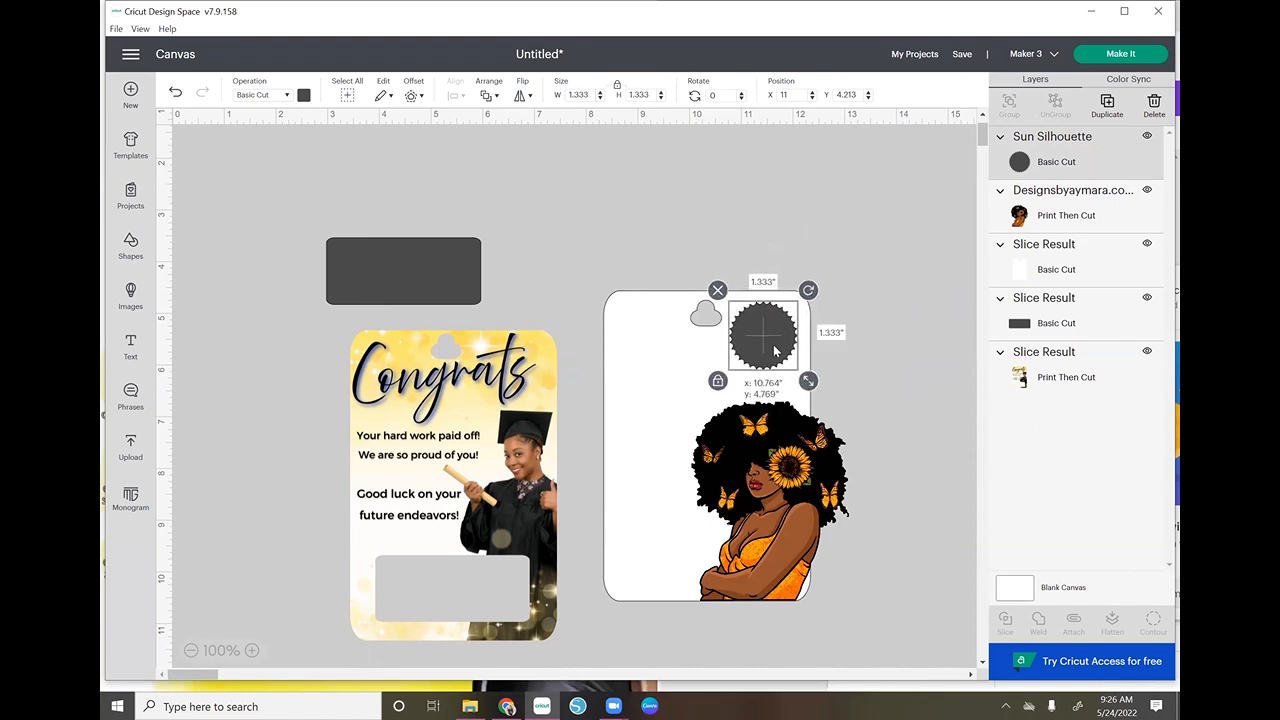
Recolor the sun shape on the white card light orange.
{"action": "left_click", "coordinate": [304, 95]}
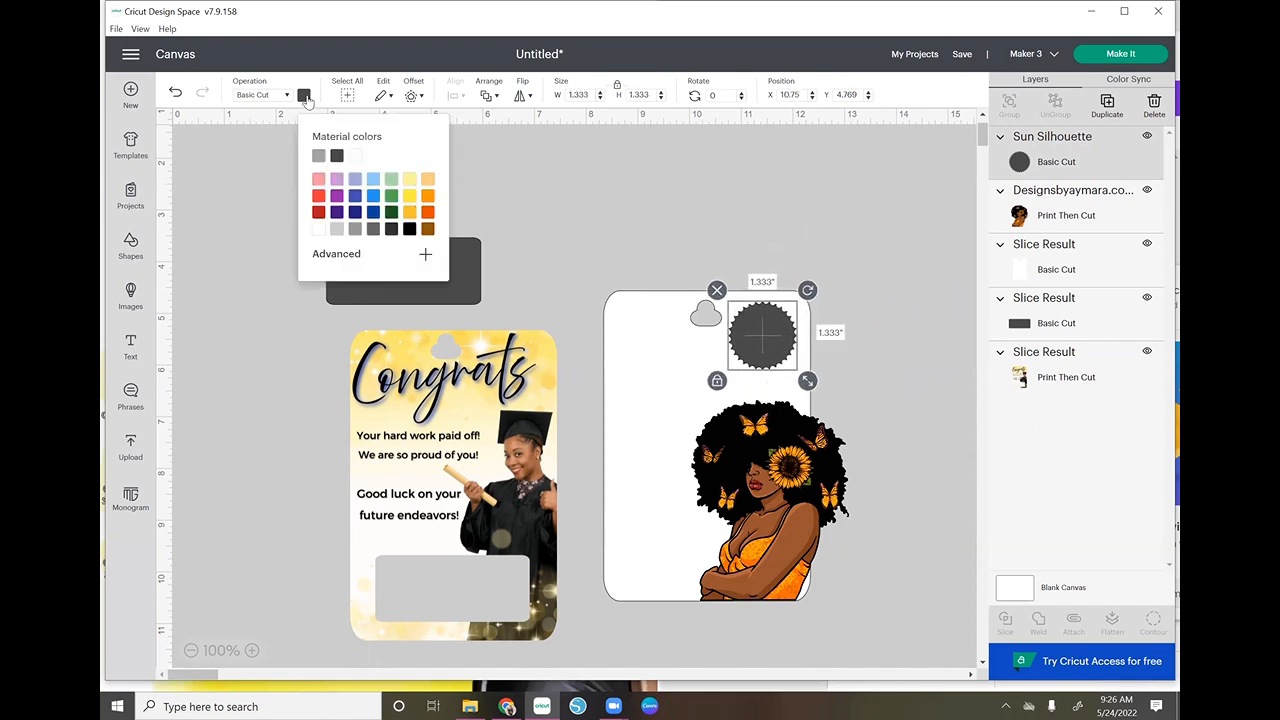
{"action": "left_click", "coordinate": [428, 203]}
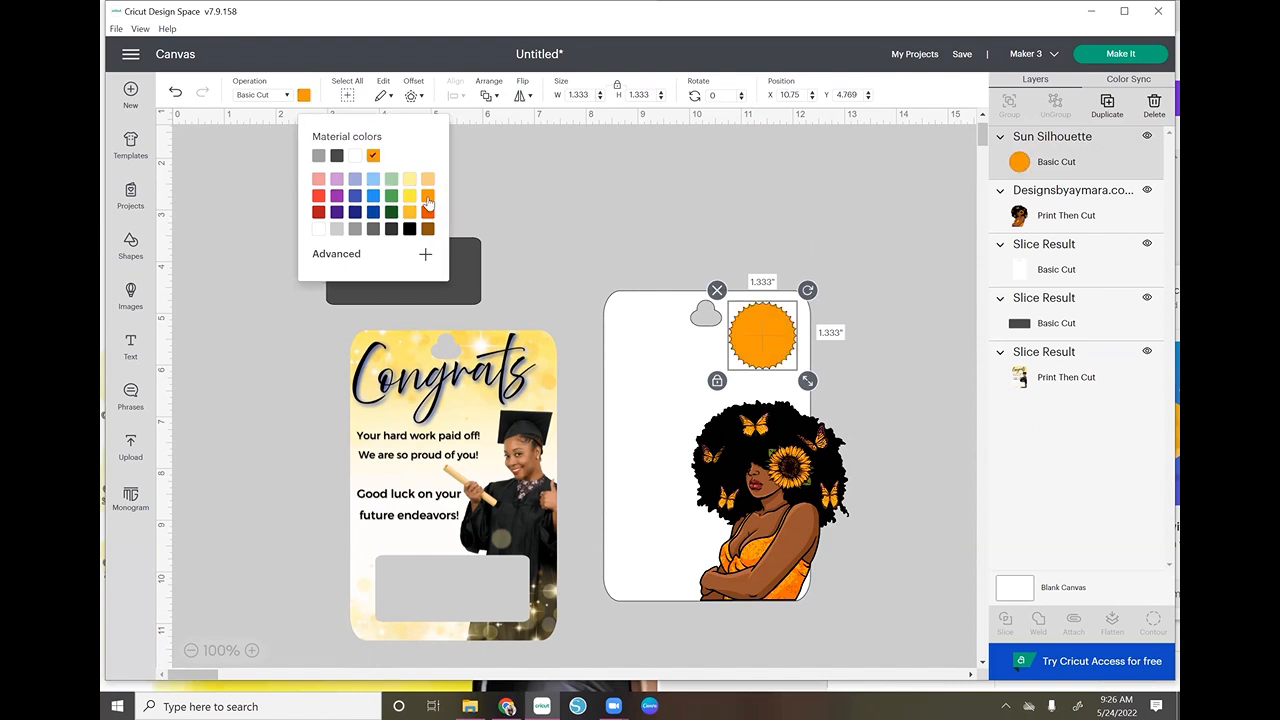
{"action": "left_click", "coordinate": [428, 182]}
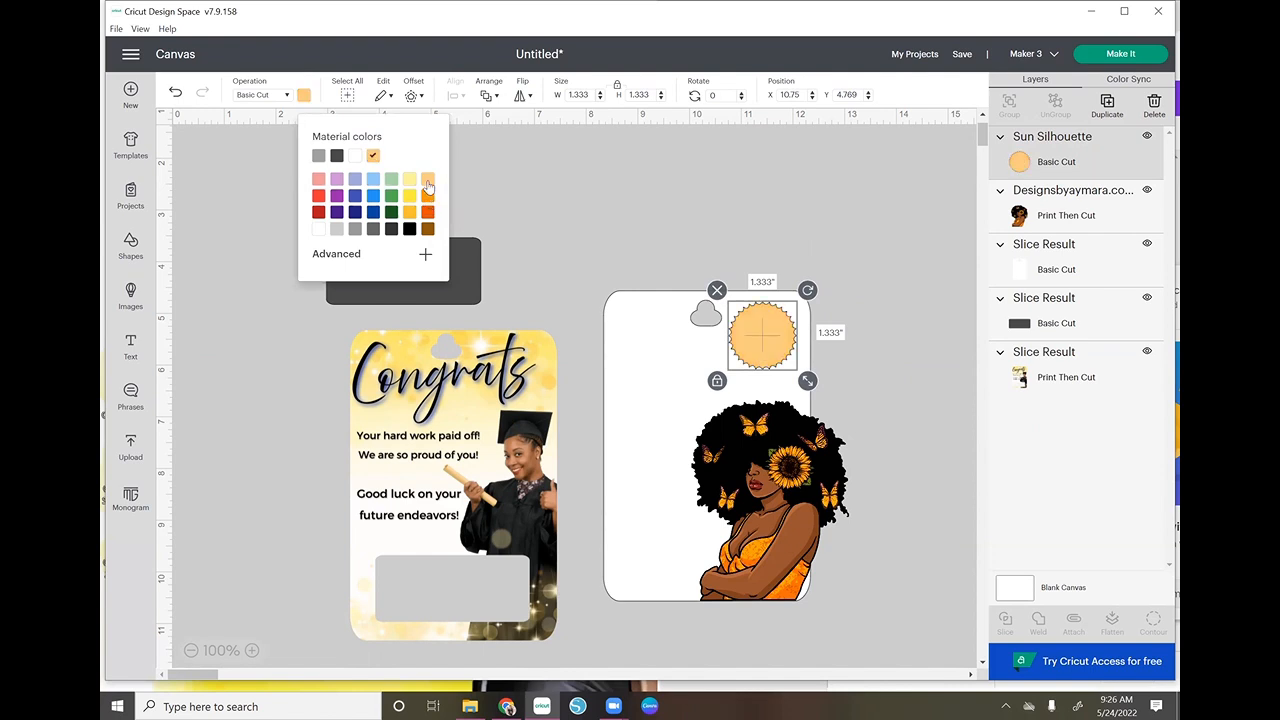
{"action": "left_click", "coordinate": [663, 217]}
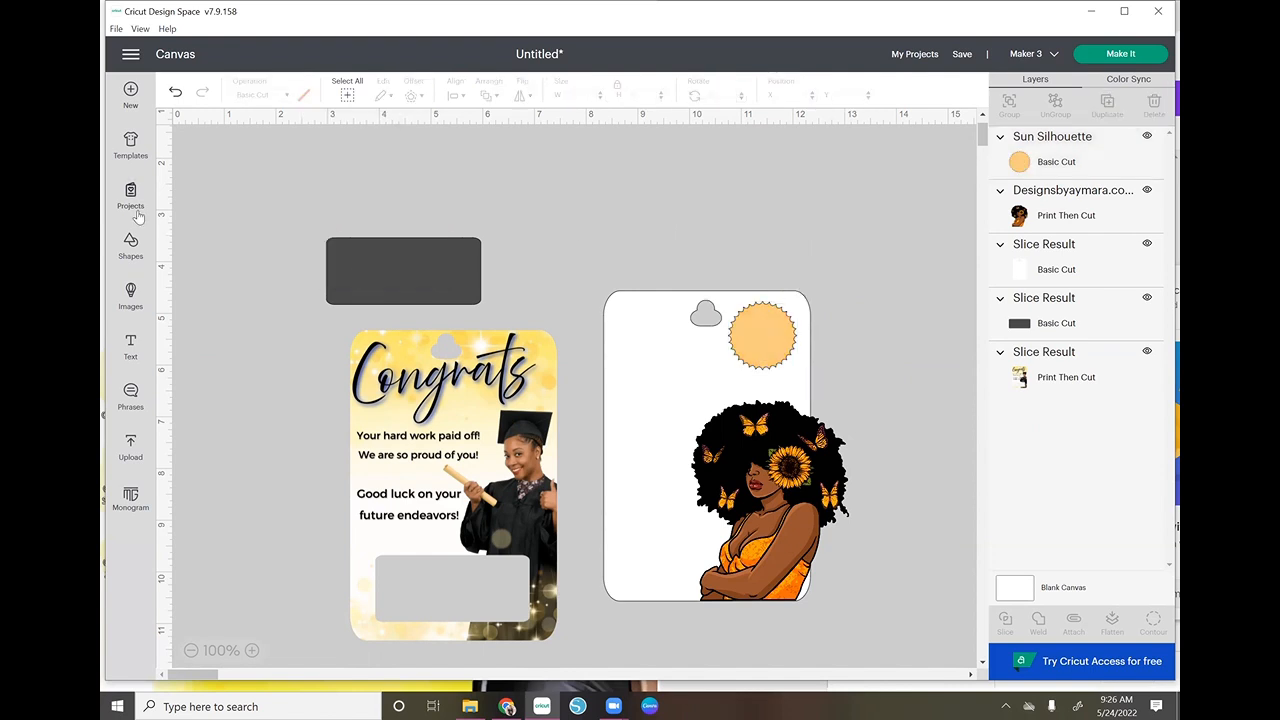
Add the text "$20", shrink it to about 0.83 × 0.61 in, and place it tilted about 9° on the sun.
{"action": "left_click", "coordinate": [137, 343]}
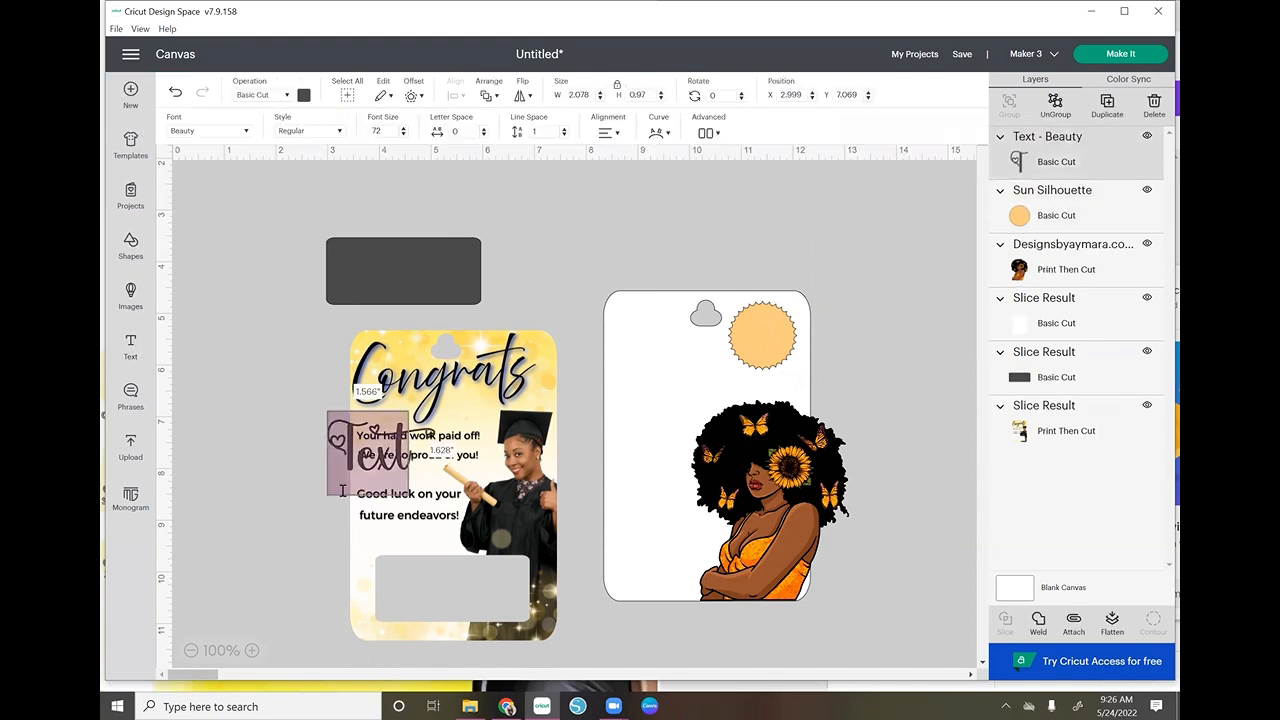
{"action": "type", "text": "$20"}
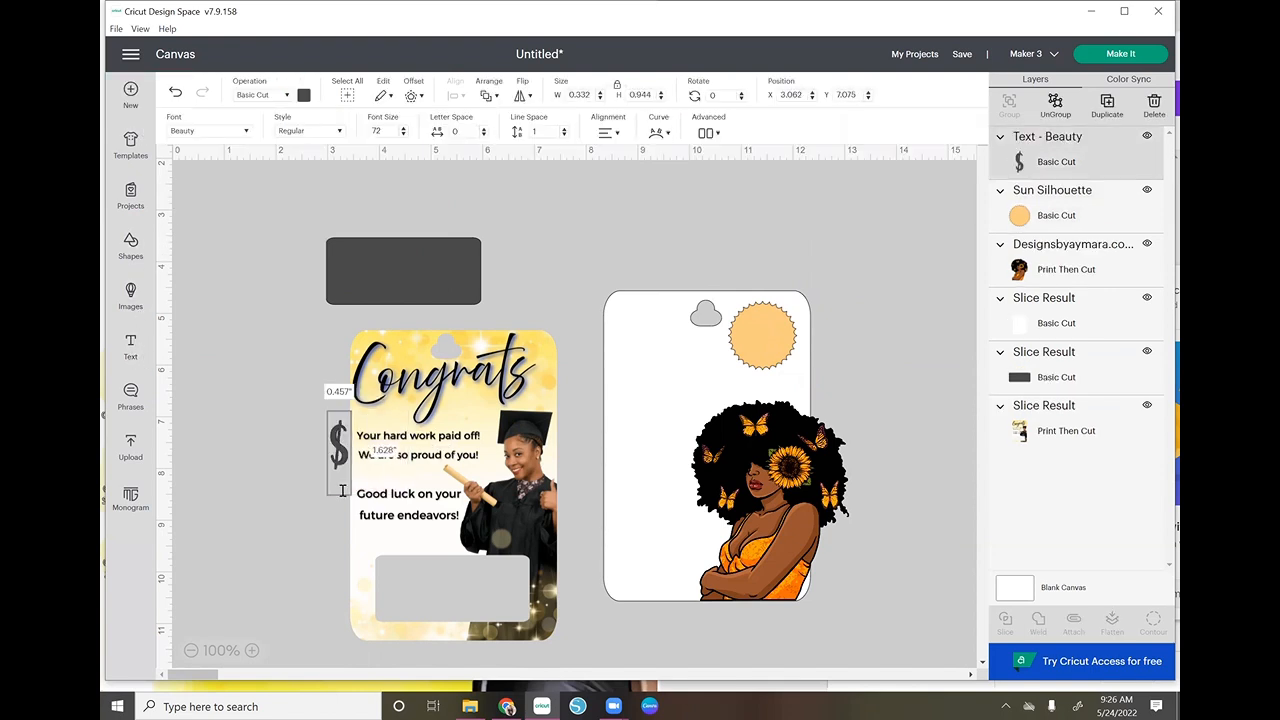
{"action": "left_click", "coordinate": [269, 485]}
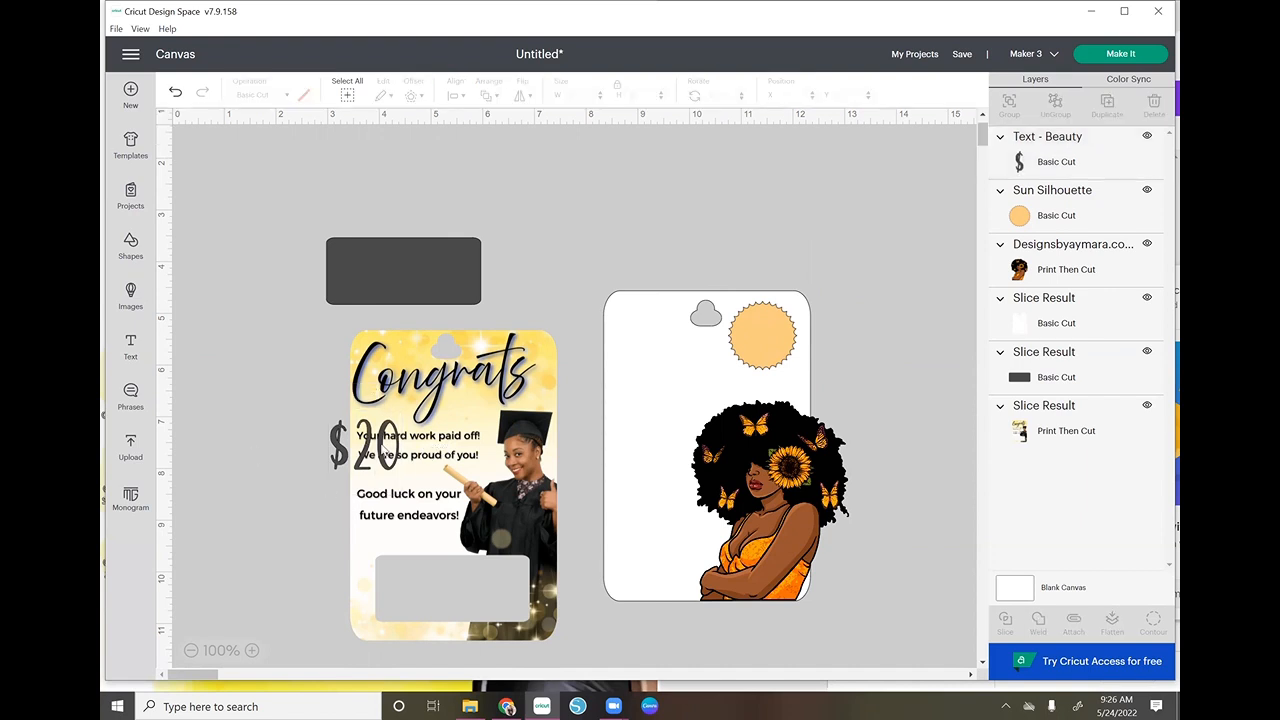
{"action": "left_click_drag", "start_coordinate": [380, 450], "coordinate": [797, 313]}
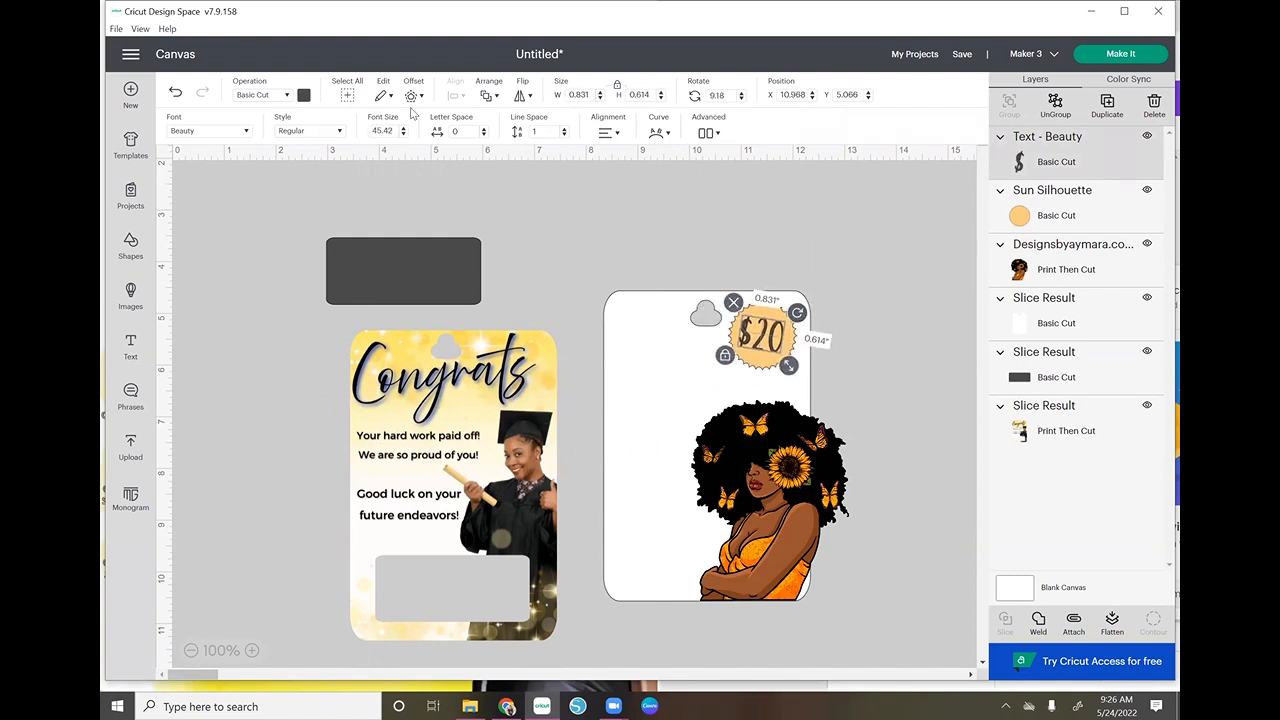
Change the "$20" text color to black.
{"action": "left_click", "coordinate": [304, 95]}
{"action": "left_click", "coordinate": [410, 229]}
{"action": "left_click", "coordinate": [737, 263]}
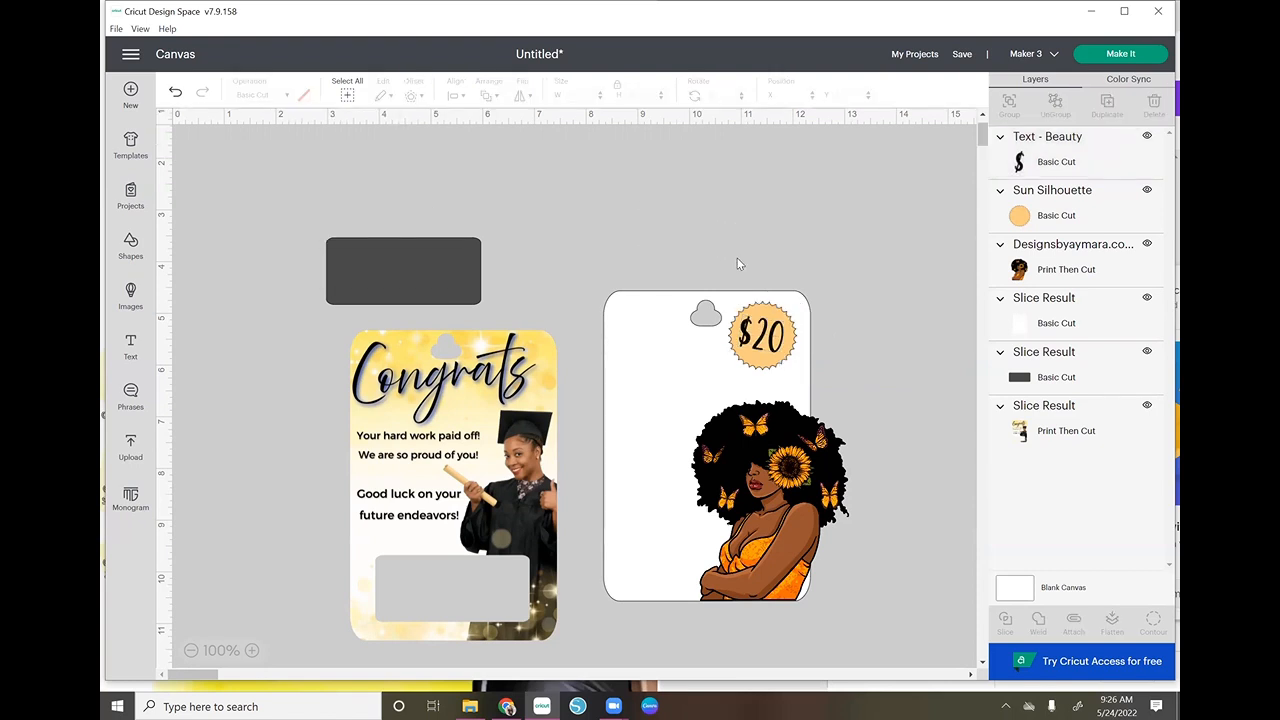
Add a two-line text reading "Happy" and "Birthday!" in the Beauty font.
{"action": "left_click", "coordinate": [131, 352]}
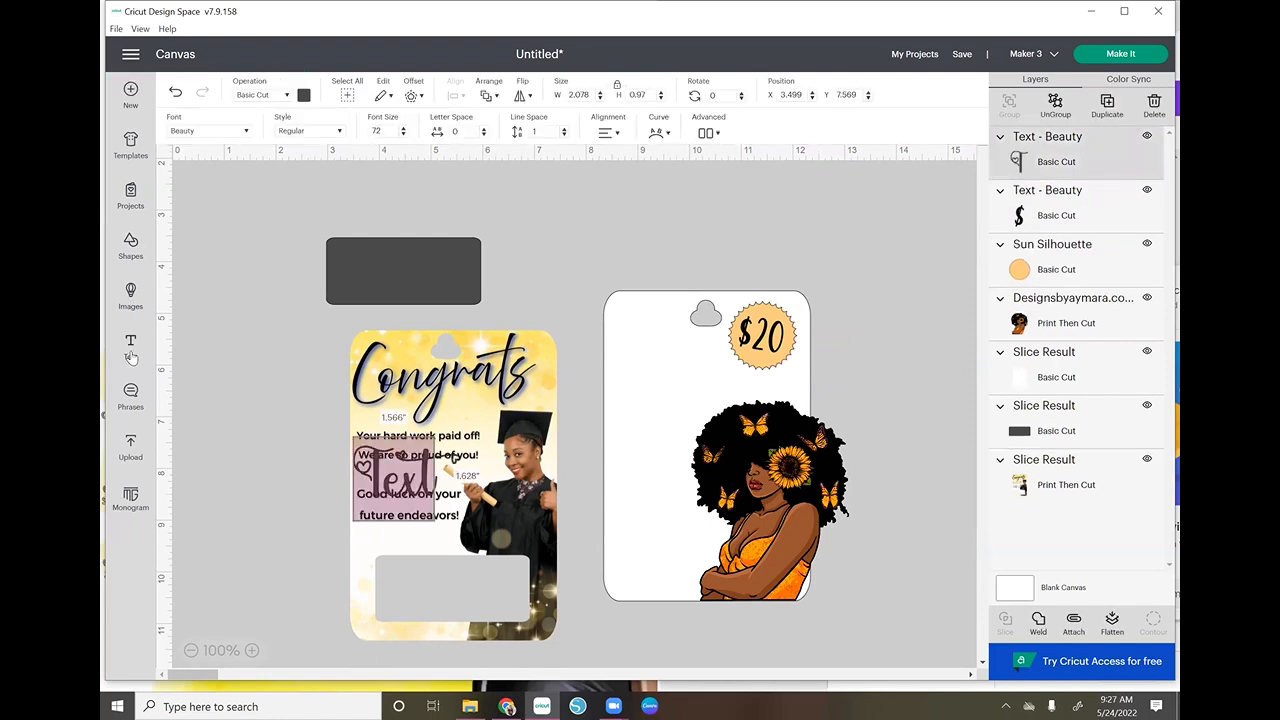
{"action": "type", "text": "Happ"}
{"action": "key", "text": "BackSpace"}
{"action": "key", "text": "BackSpace"}
{"action": "type", "text": "ppy Bir"}
{"action": "key", "text": "BackSpace"}
{"action": "key", "text": "BackSpace"}
{"action": "key", "text": "BackSpace"}
{"action": "key", "text": "BackSpace"}
{"action": "key", "text": "Return"}
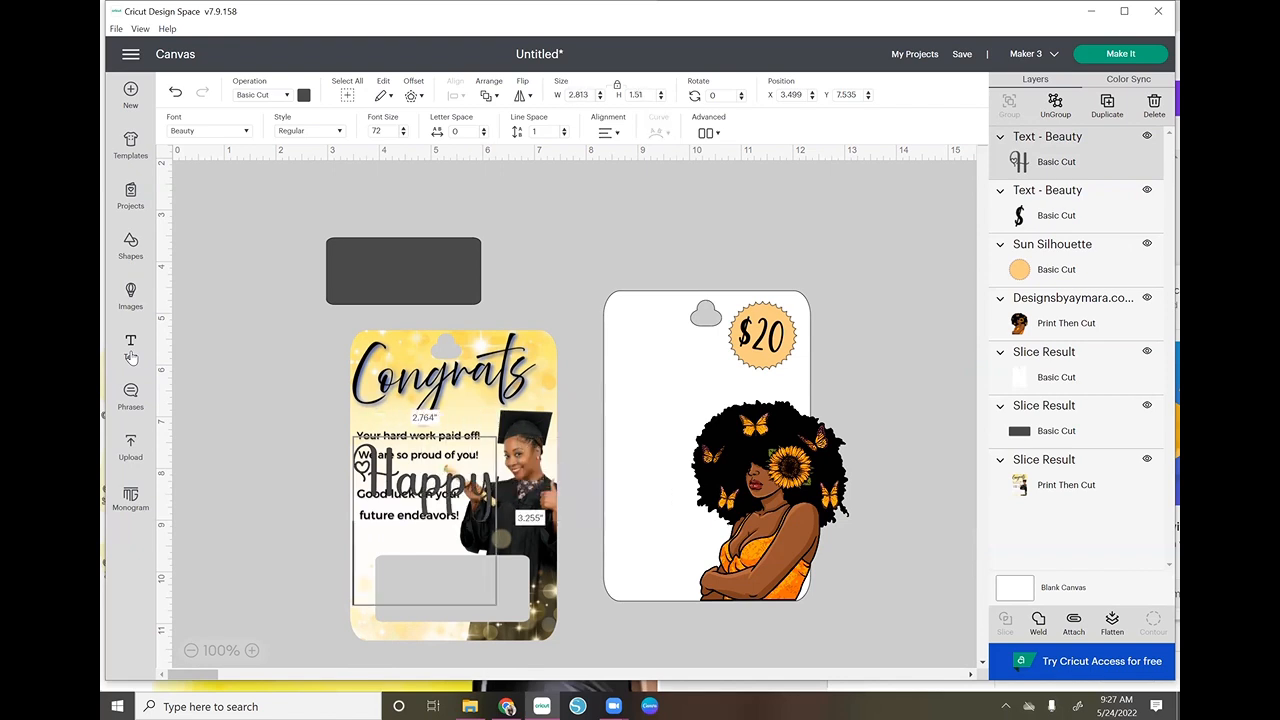
{"action": "type", "text": "Birhtd"}
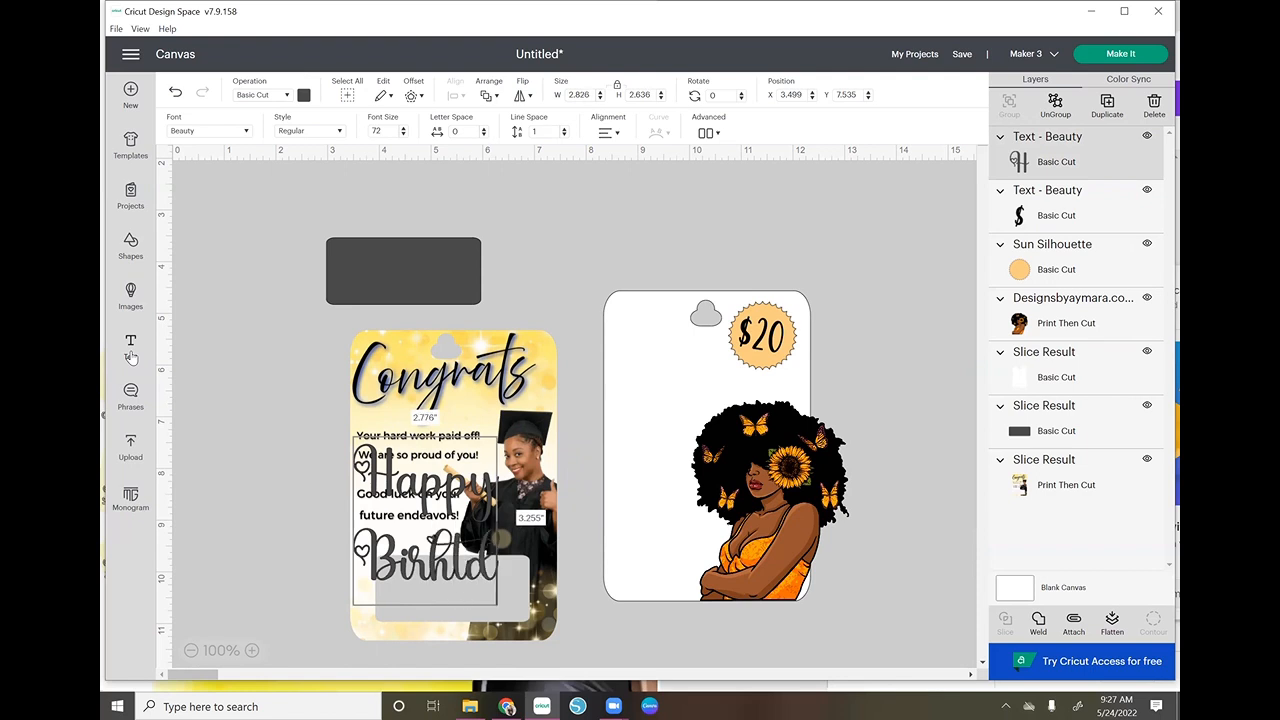
{"action": "key", "text": "BackSpace"}
{"action": "key", "text": "BackSpace"}
{"action": "key", "text": "BackSpace"}
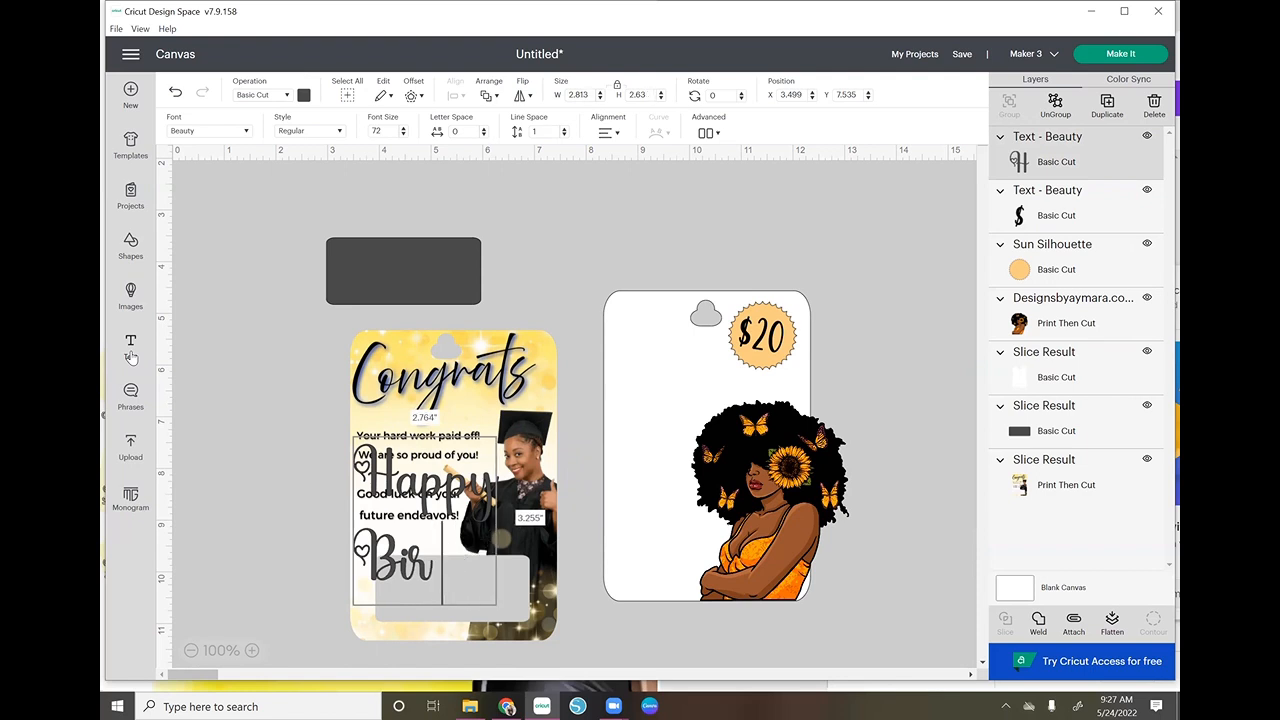
{"action": "type", "text": "thday!"}
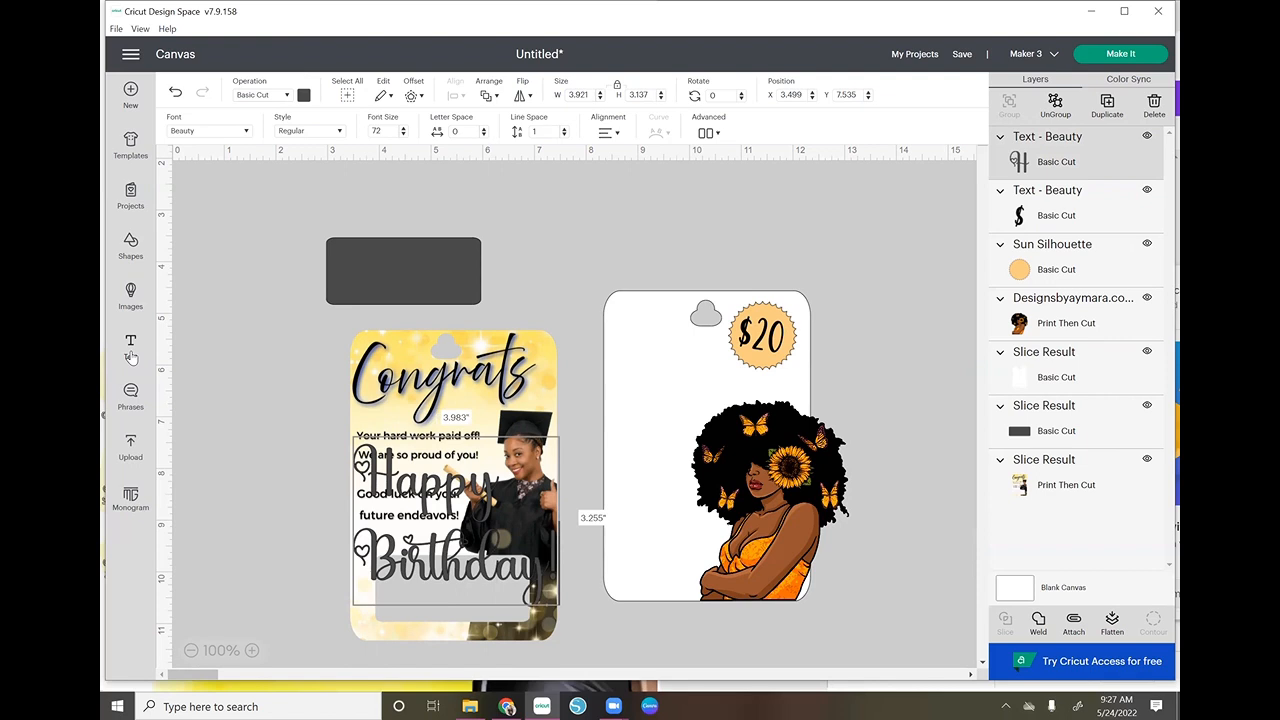
{"action": "left_click", "coordinate": [592, 638]}
Shrink the birthday text to font size 38.59 on the upper white card and indent the word "Birthday!" with spaces.
{"action": "left_click_drag", "start_coordinate": [506, 566], "coordinate": [756, 461]}
{"action": "left_click_drag", "start_coordinate": [816, 512], "coordinate": [731, 390]}
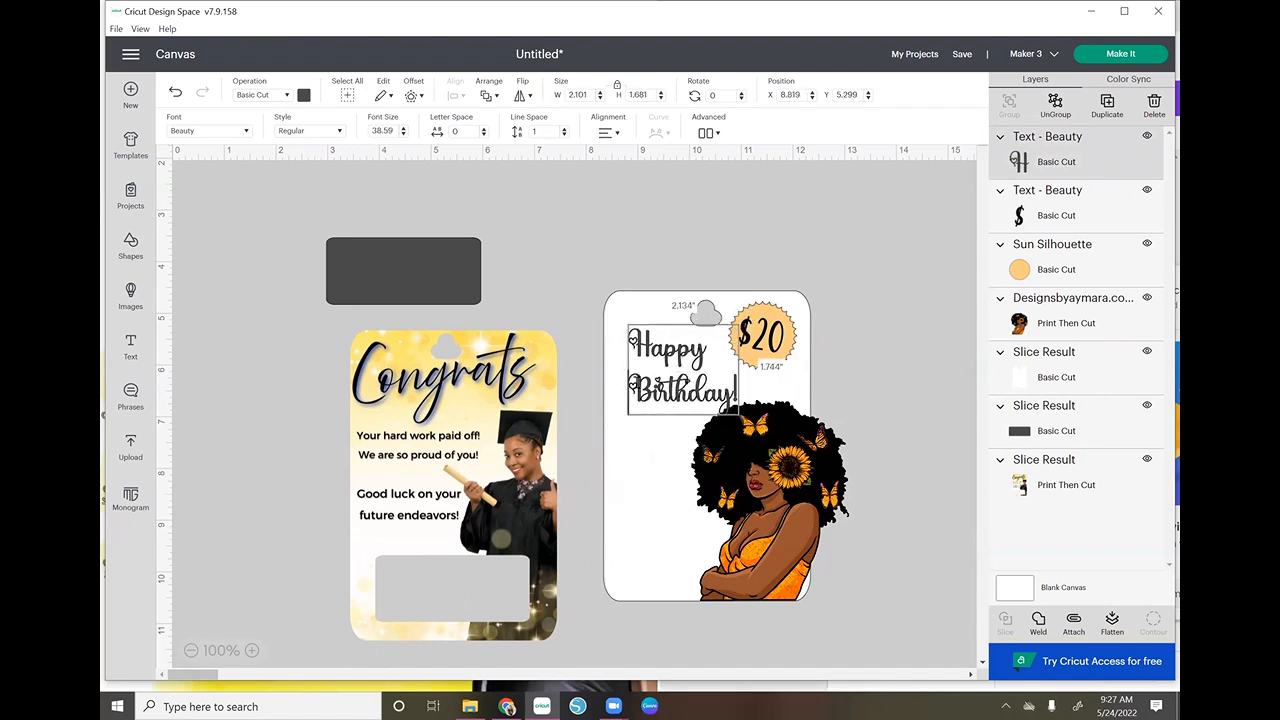
{"action": "key", "text": "BackSpace"}
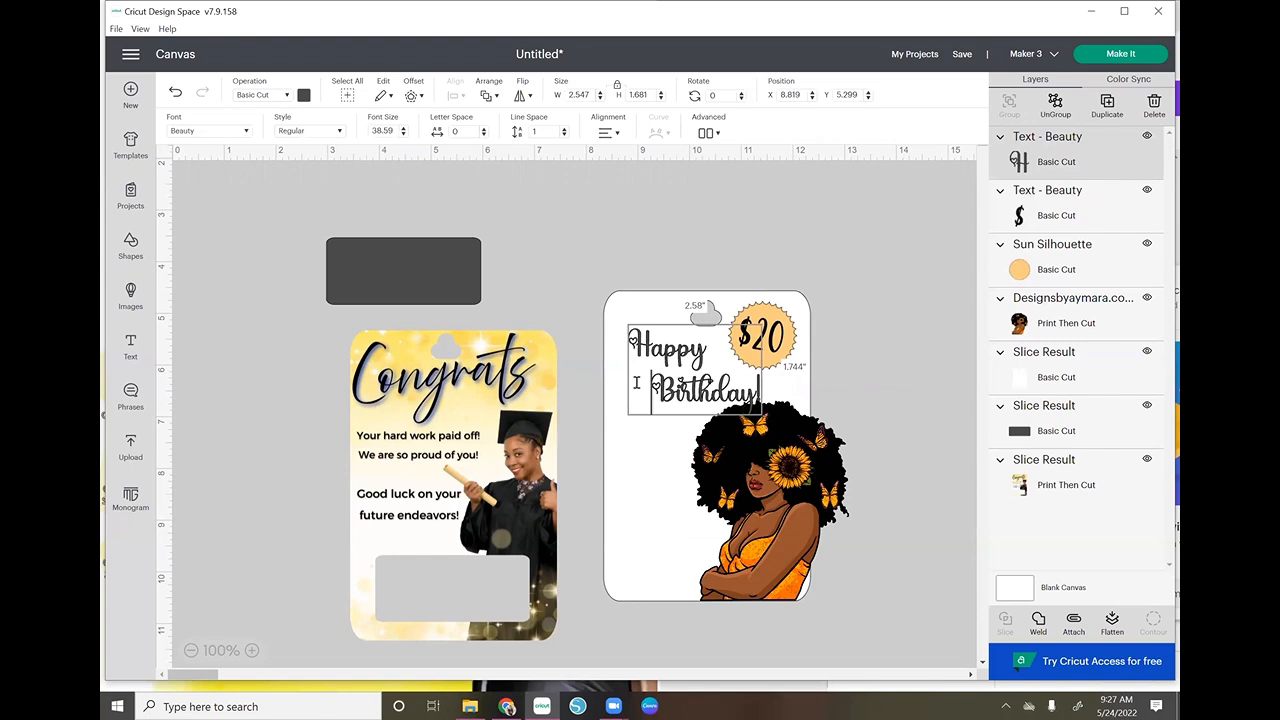
{"action": "left_click", "coordinate": [688, 378]}
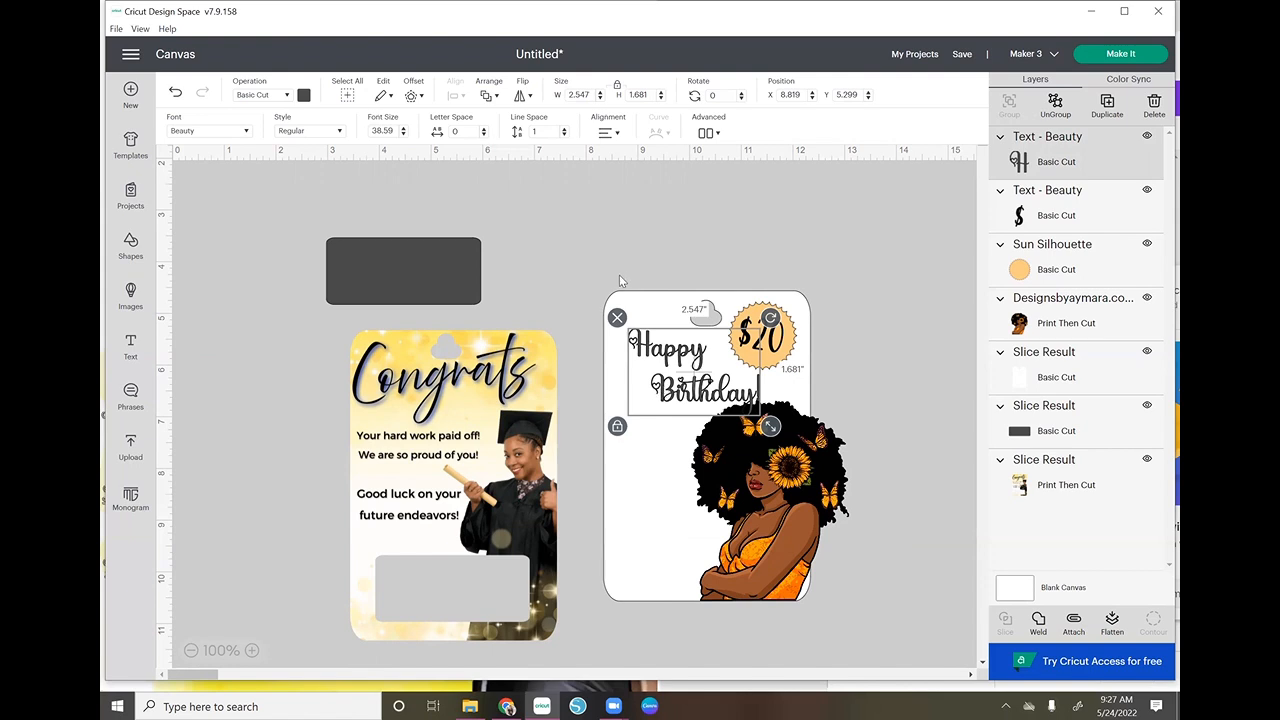
Reduce the line spacing of the birthday text to 0.
{"action": "left_click", "coordinate": [564, 135]}
{"action": "left_click", "coordinate": [564, 135]}
{"action": "left_click", "coordinate": [564, 135]}
{"action": "left_click", "coordinate": [564, 135]}
{"action": "left_click", "coordinate": [564, 135]}
{"action": "left_click", "coordinate": [564, 135]}
{"action": "left_click", "coordinate": [564, 135]}
{"action": "left_click", "coordinate": [564, 135]}
{"action": "left_click", "coordinate": [564, 135]}
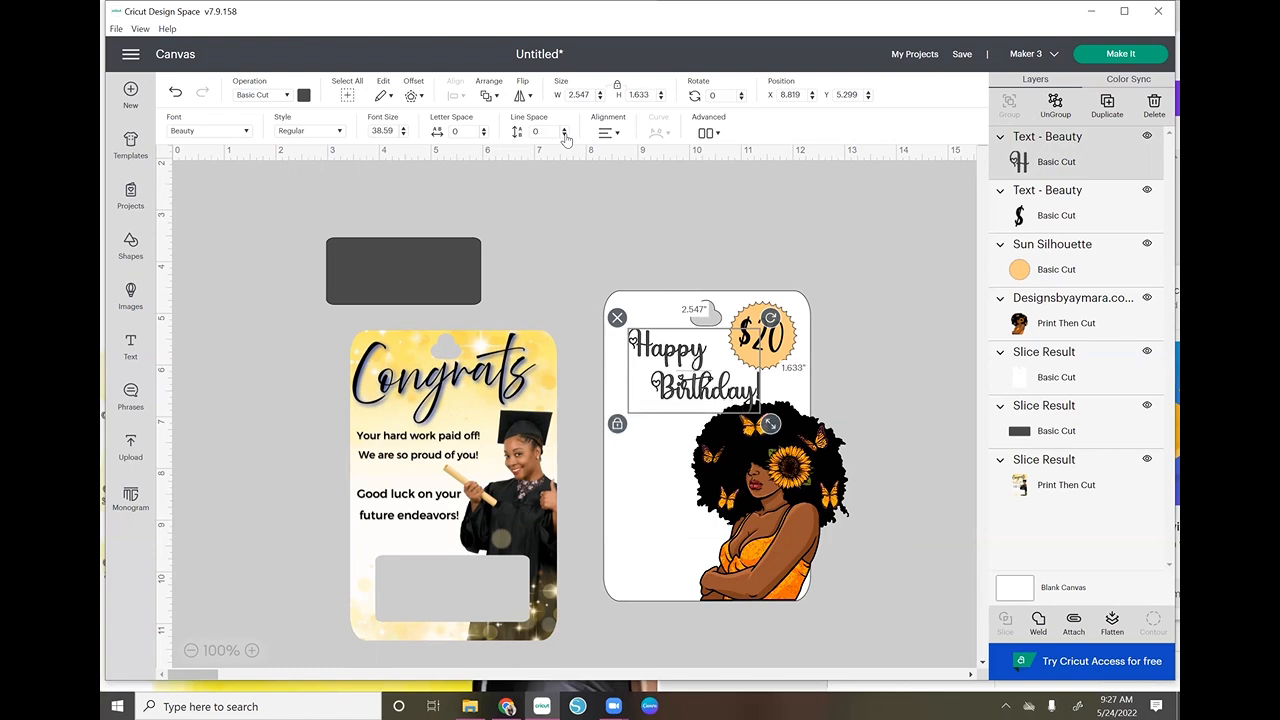
{"action": "left_click", "coordinate": [698, 269]}
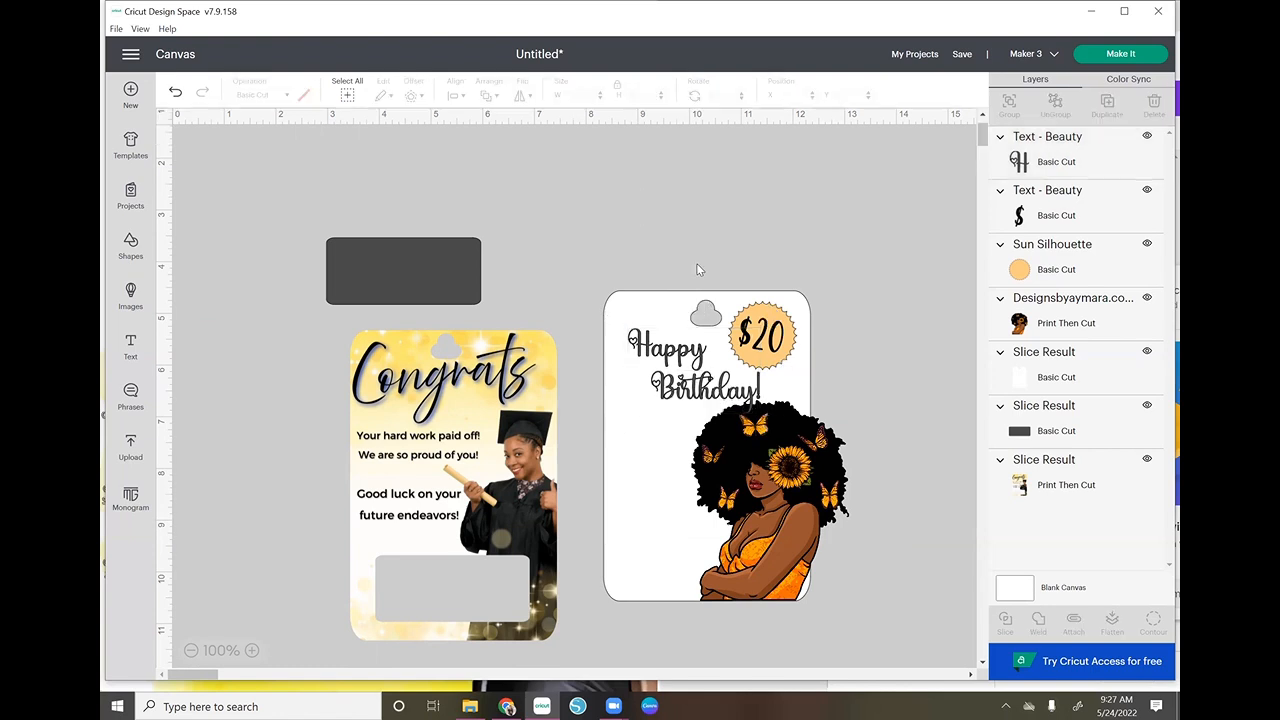
Tilt the birthday text to about 352.7°, shrink it to about 2.35 × 1.50 in, and place it below the hanger hole beside the sun.
{"action": "left_click", "coordinate": [719, 398]}
{"action": "left_click_drag", "start_coordinate": [770, 318], "coordinate": [763, 309]}
{"action": "left_click_drag", "start_coordinate": [695, 383], "coordinate": [677, 386]}
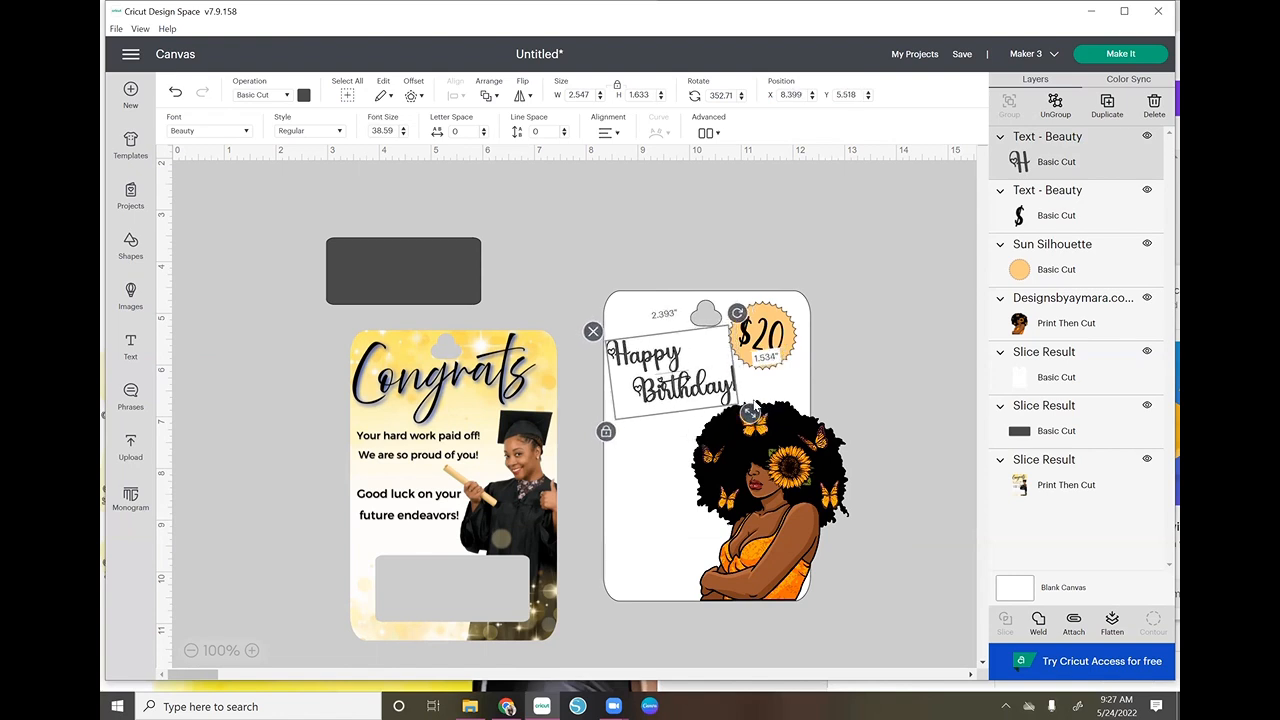
{"action": "left_click", "coordinate": [916, 474]}
{"action": "left_click_drag", "start_coordinate": [709, 380], "coordinate": [721, 387]}
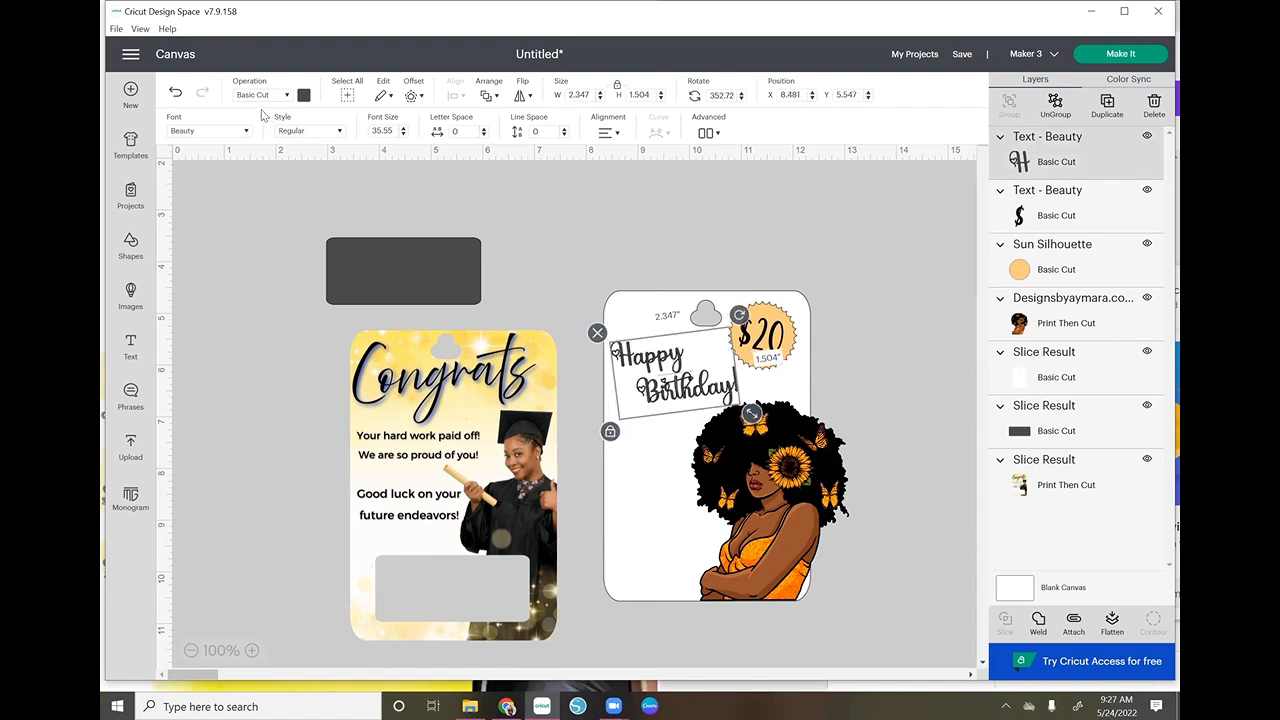
Change the birthday text color to black.
{"action": "left_click", "coordinate": [303, 95]}
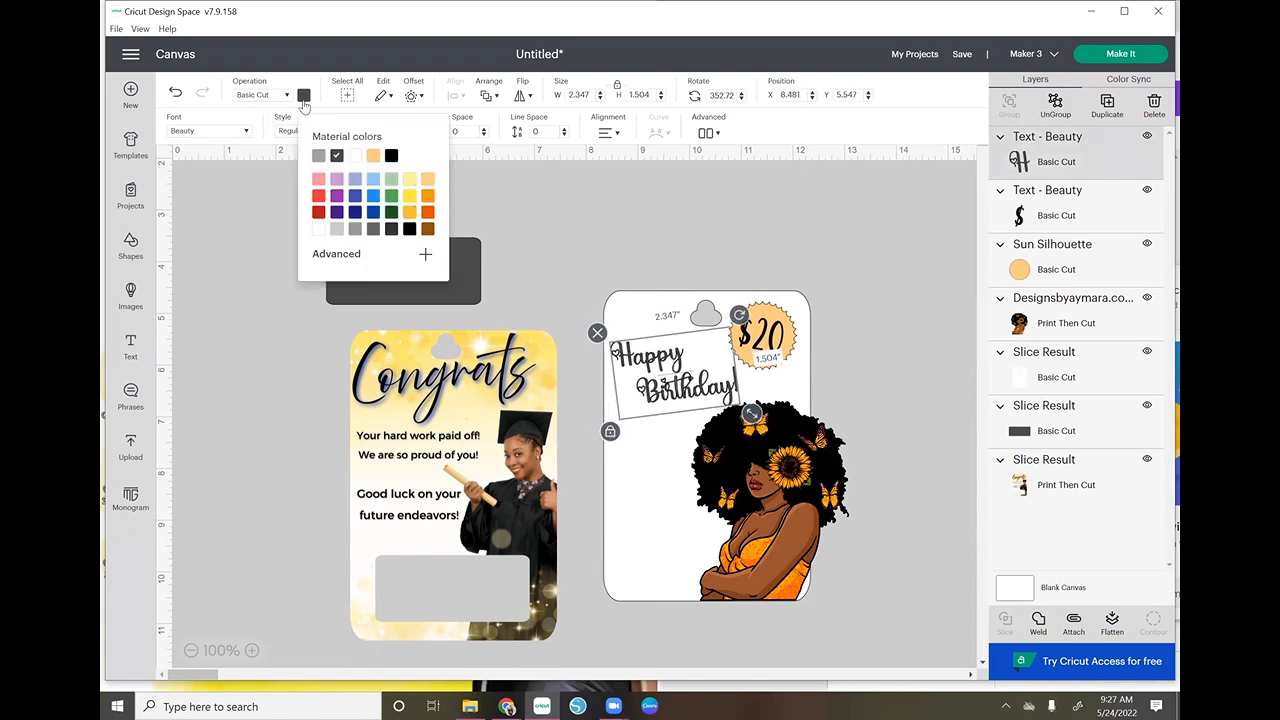
{"action": "left_click", "coordinate": [391, 155]}
{"action": "left_click", "coordinate": [871, 400]}
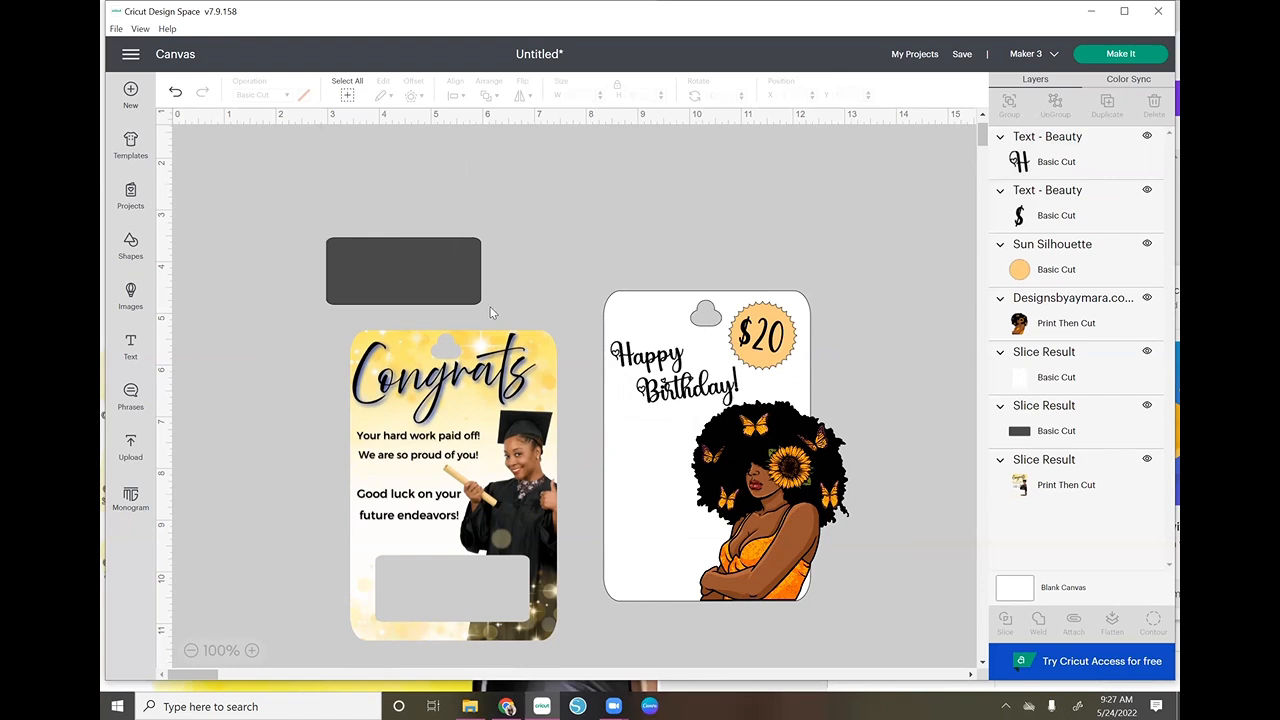
Place the dark rounded rectangle across the lower part of the white card and bring it in front of all other layers.
{"action": "left_click_drag", "start_coordinate": [396, 278], "coordinate": [730, 492]}
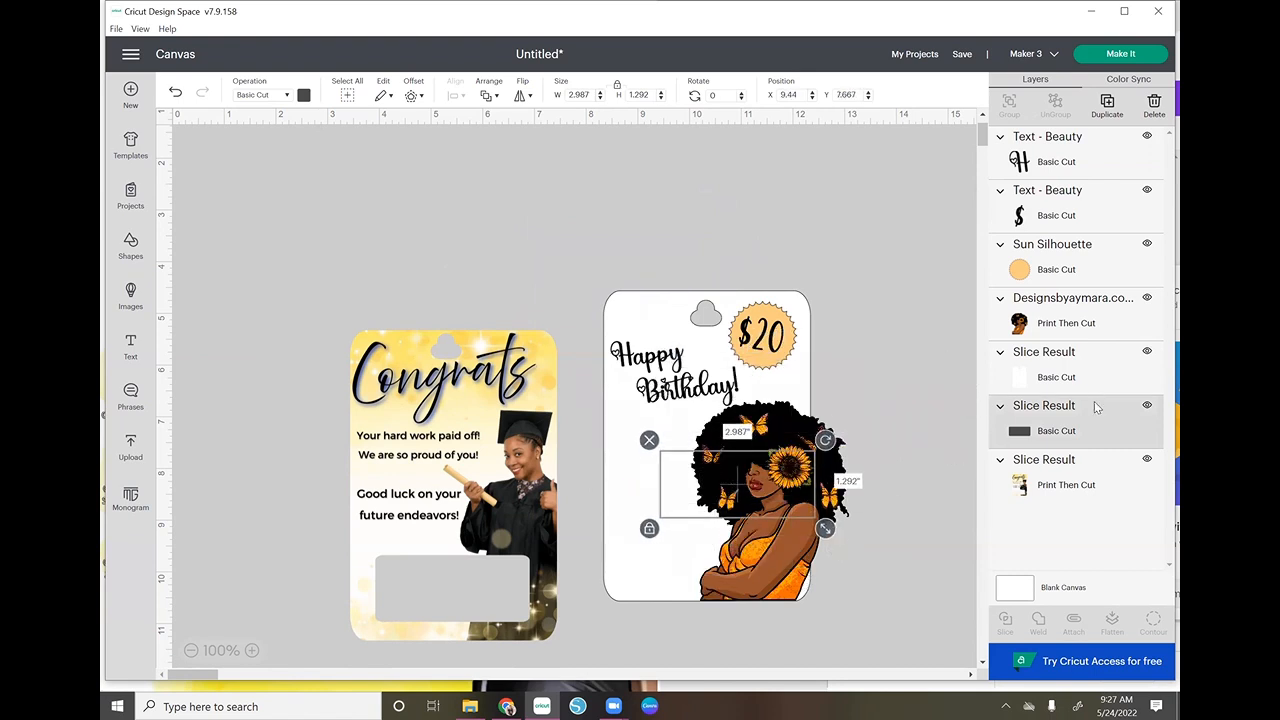
{"action": "left_click_drag", "start_coordinate": [1088, 433], "coordinate": [1040, 140]}
{"action": "left_click_drag", "start_coordinate": [753, 496], "coordinate": [729, 564]}
{"action": "left_click", "coordinate": [866, 611]}
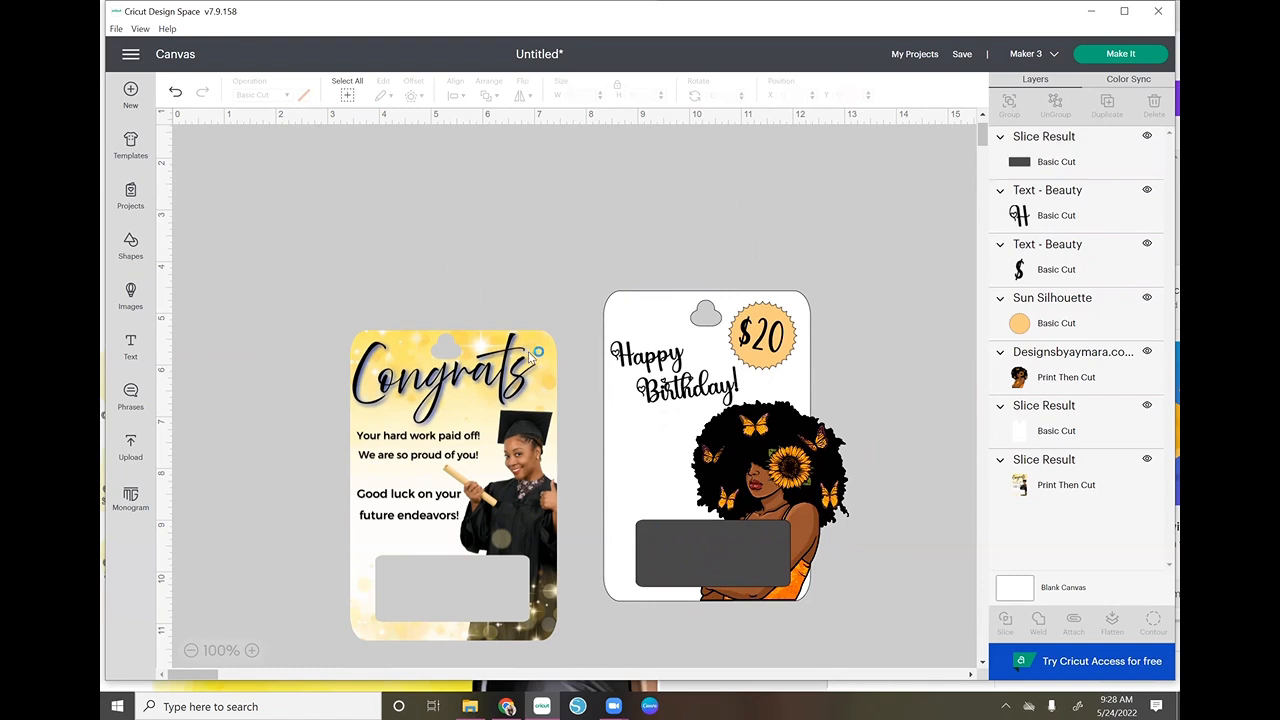
Color the rounded rectangle on the birthday card light gray and nudge it to about X 8.91, Y 9.01 in.
{"action": "left_click", "coordinate": [713, 316]}
{"action": "left_click", "coordinate": [717, 575]}
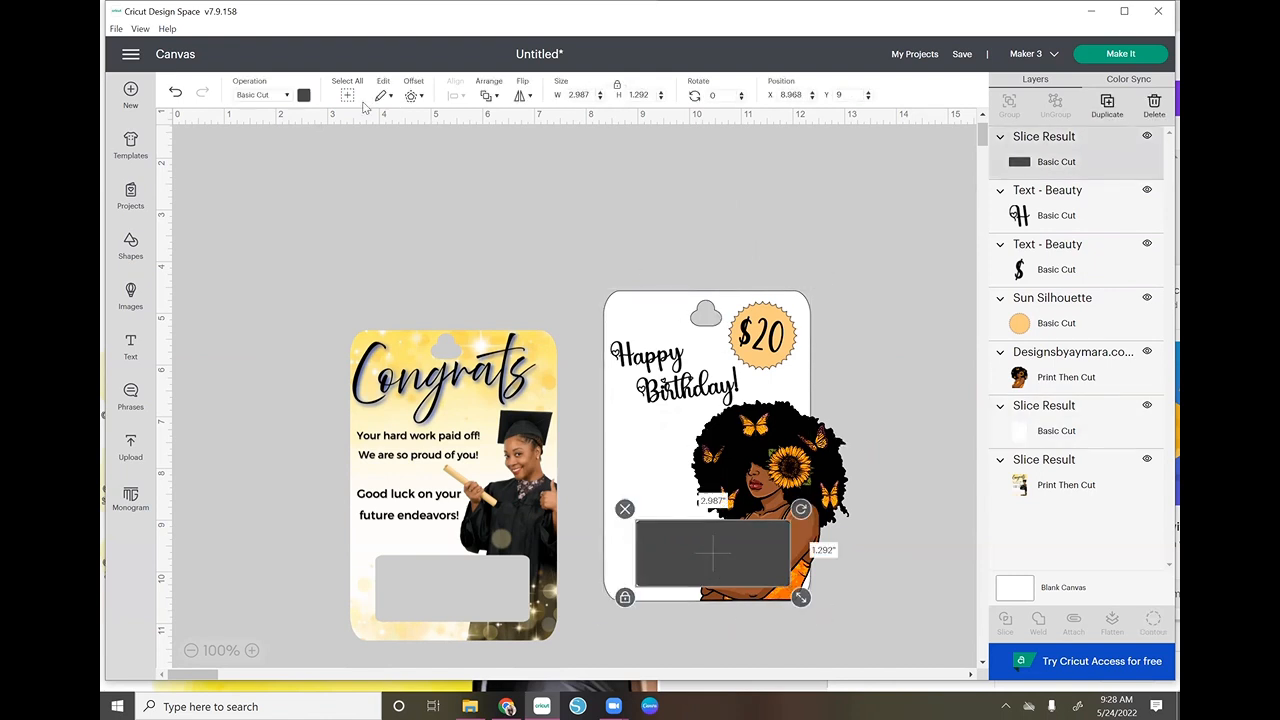
{"action": "left_click", "coordinate": [303, 96]}
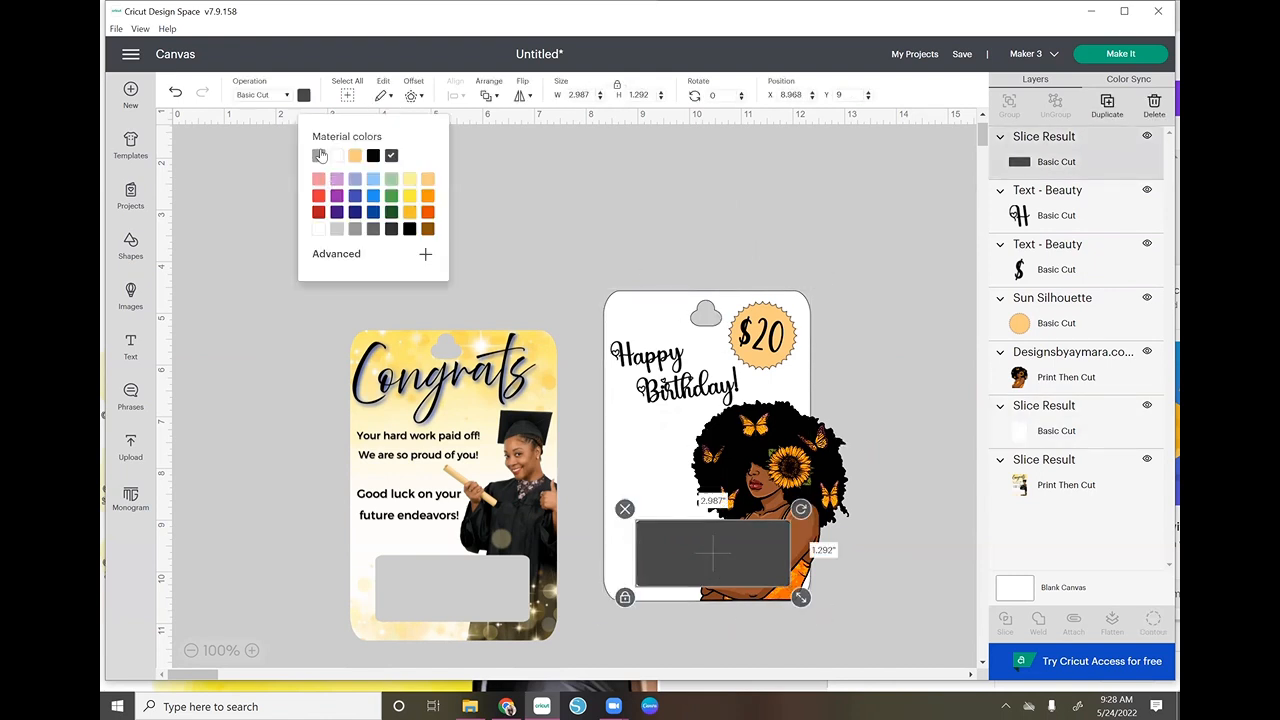
{"action": "left_click", "coordinate": [319, 155]}
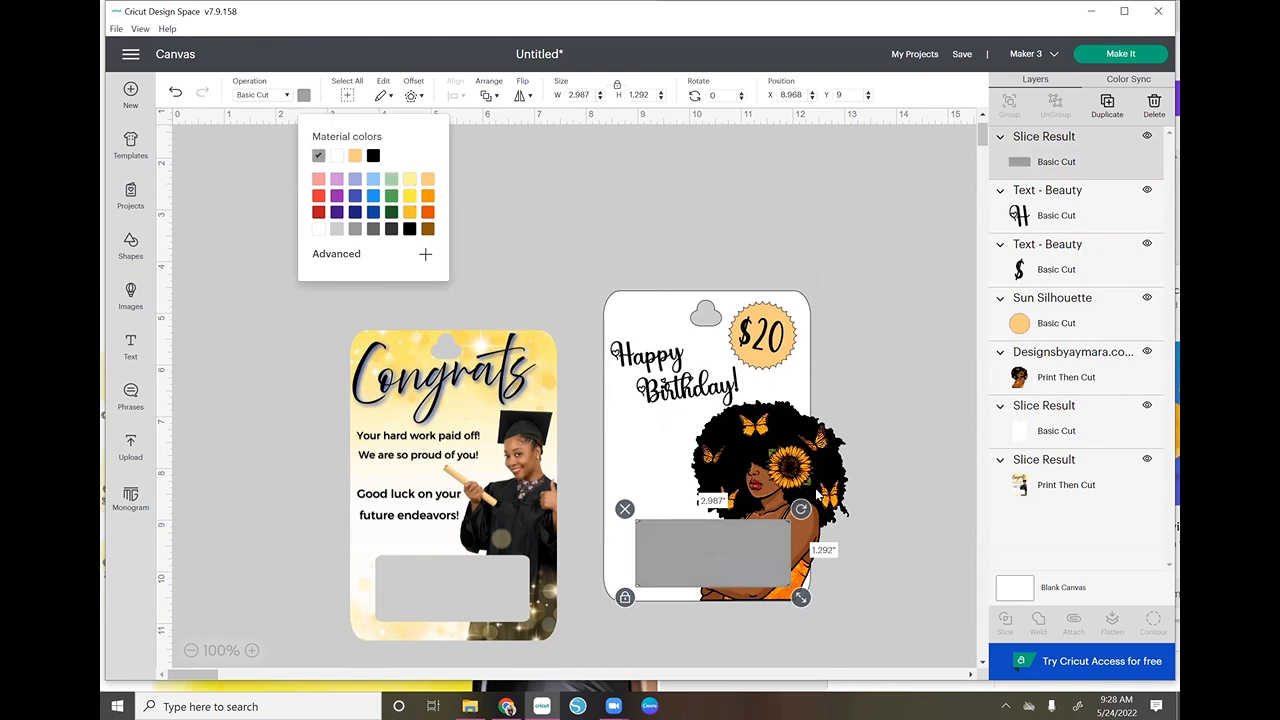
{"action": "left_click", "coordinate": [337, 232]}
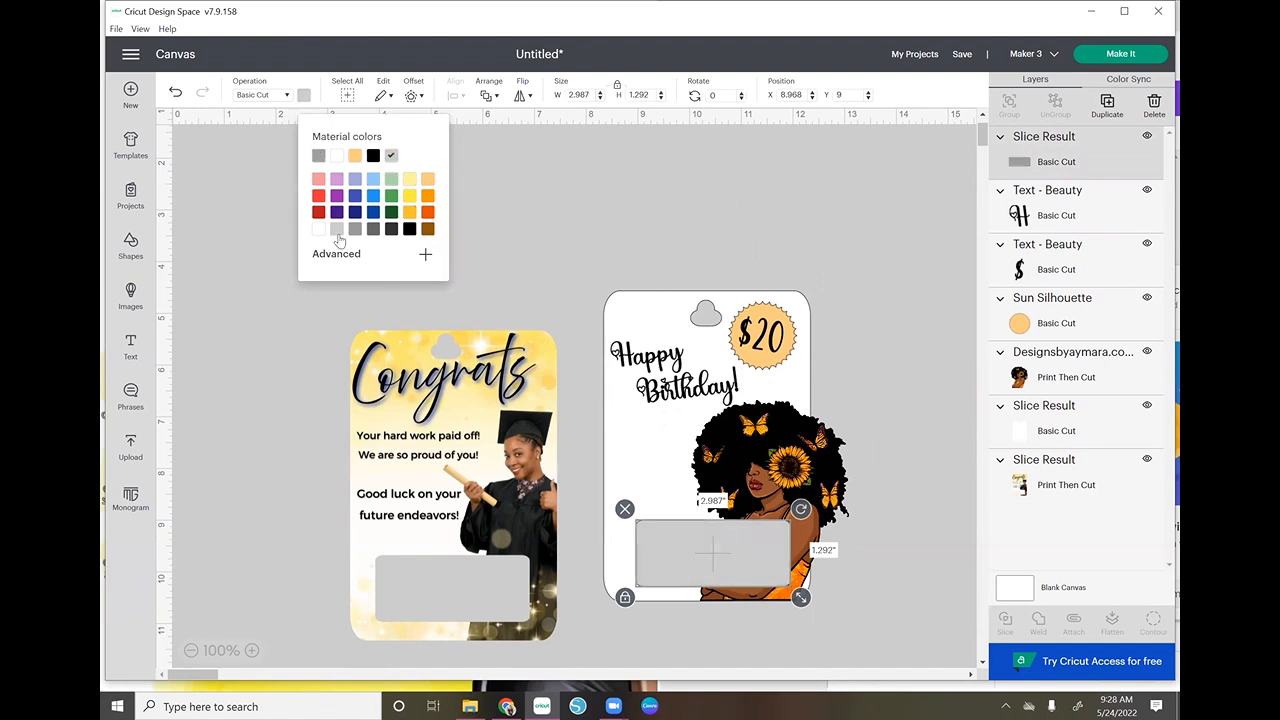
{"action": "left_click", "coordinate": [876, 586]}
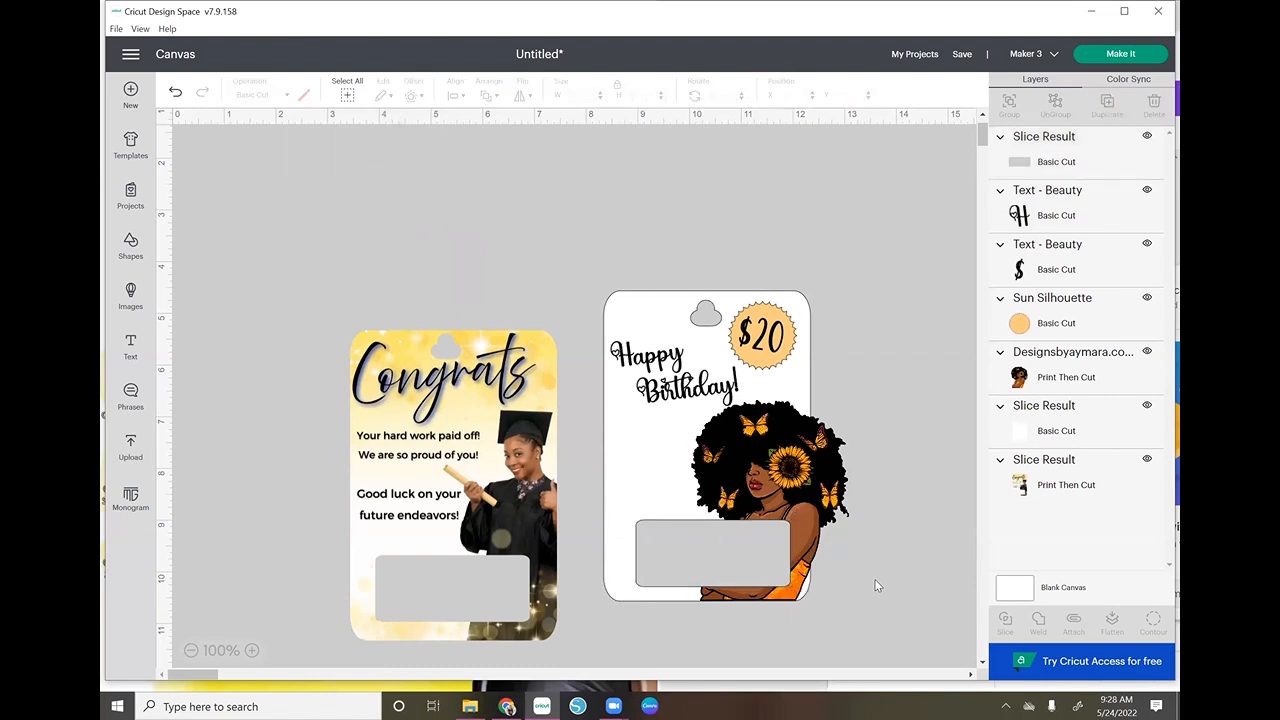
{"action": "left_click", "coordinate": [730, 554]}
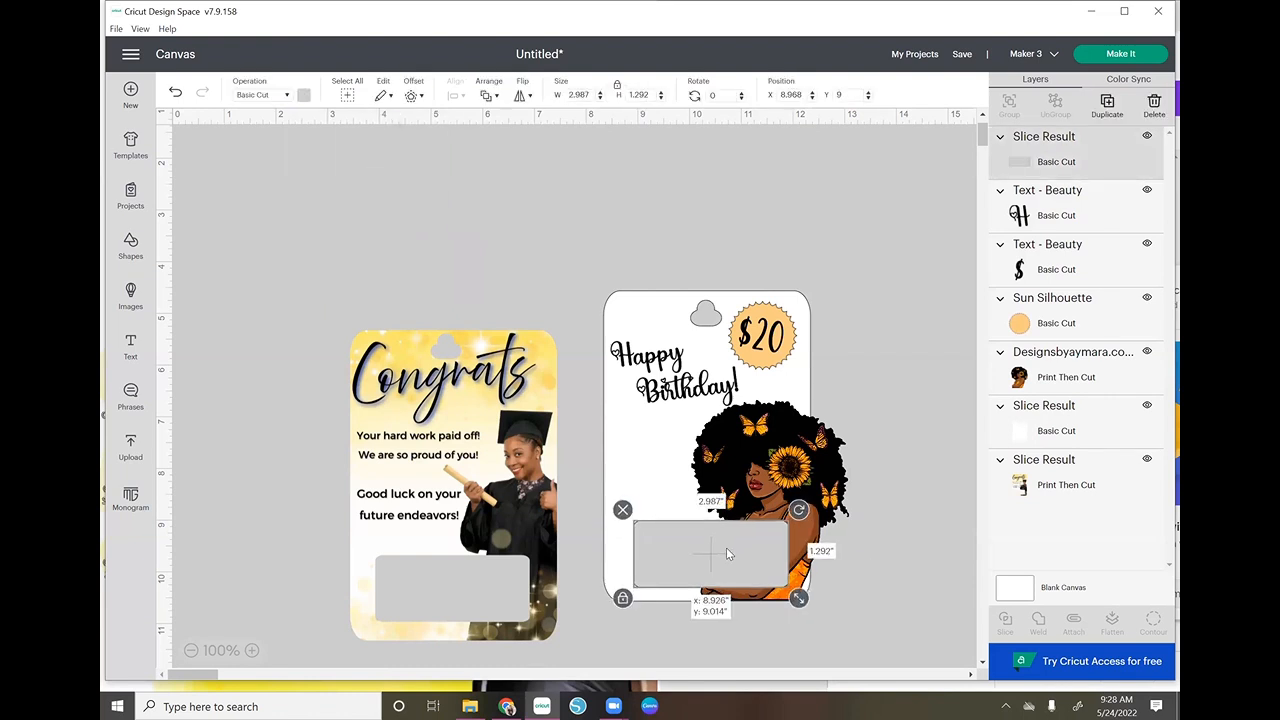
{"action": "left_click_drag", "start_coordinate": [726, 553], "coordinate": [725, 553]}
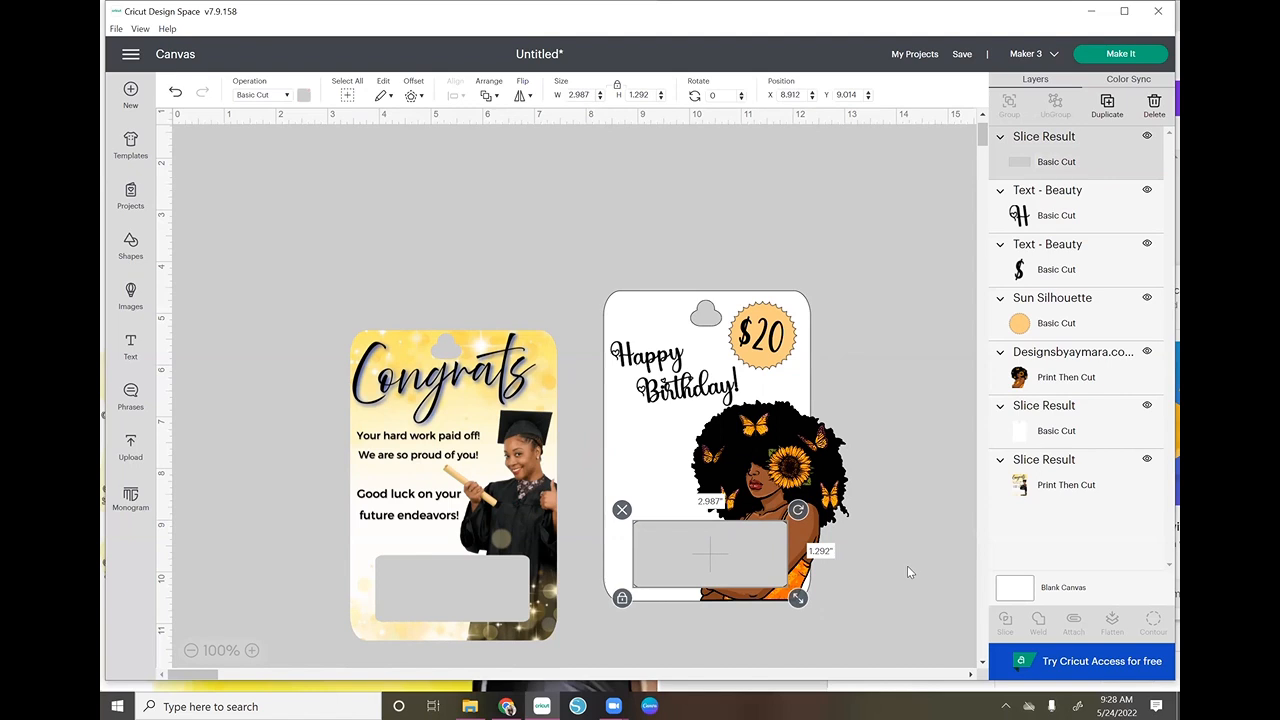
{"action": "left_click", "coordinate": [925, 581]}
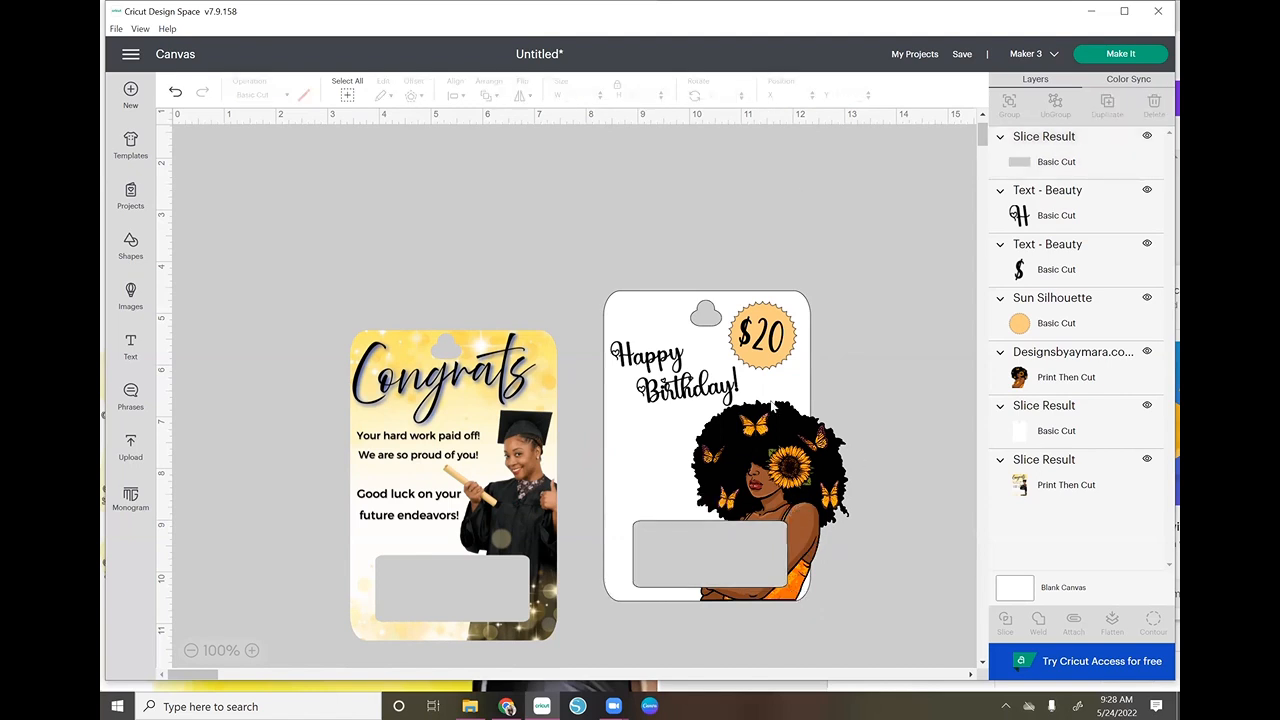
Move the gray rectangle off the birthday card and flatten the card's remaining layers into one printable image.
{"action": "left_click_drag", "start_coordinate": [746, 565], "coordinate": [457, 223]}
{"action": "left_click_drag", "start_coordinate": [622, 263], "coordinate": [851, 631]}
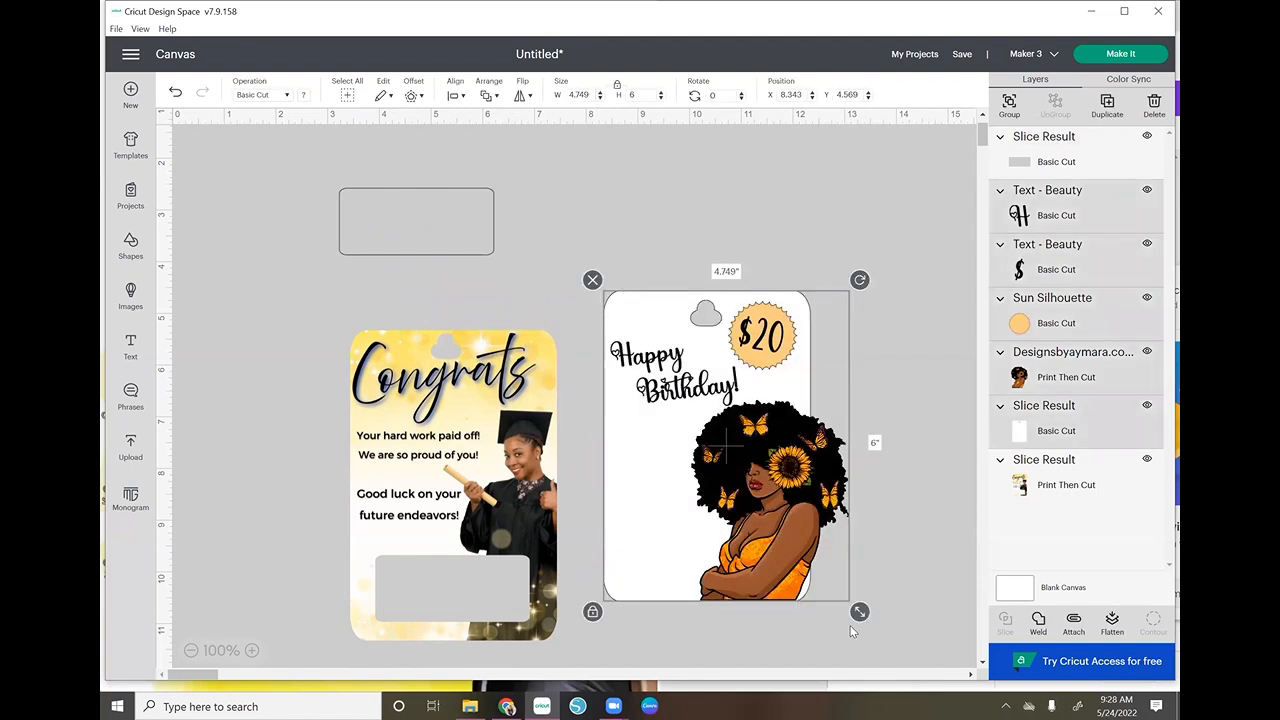
{"action": "left_click", "coordinate": [1112, 622]}
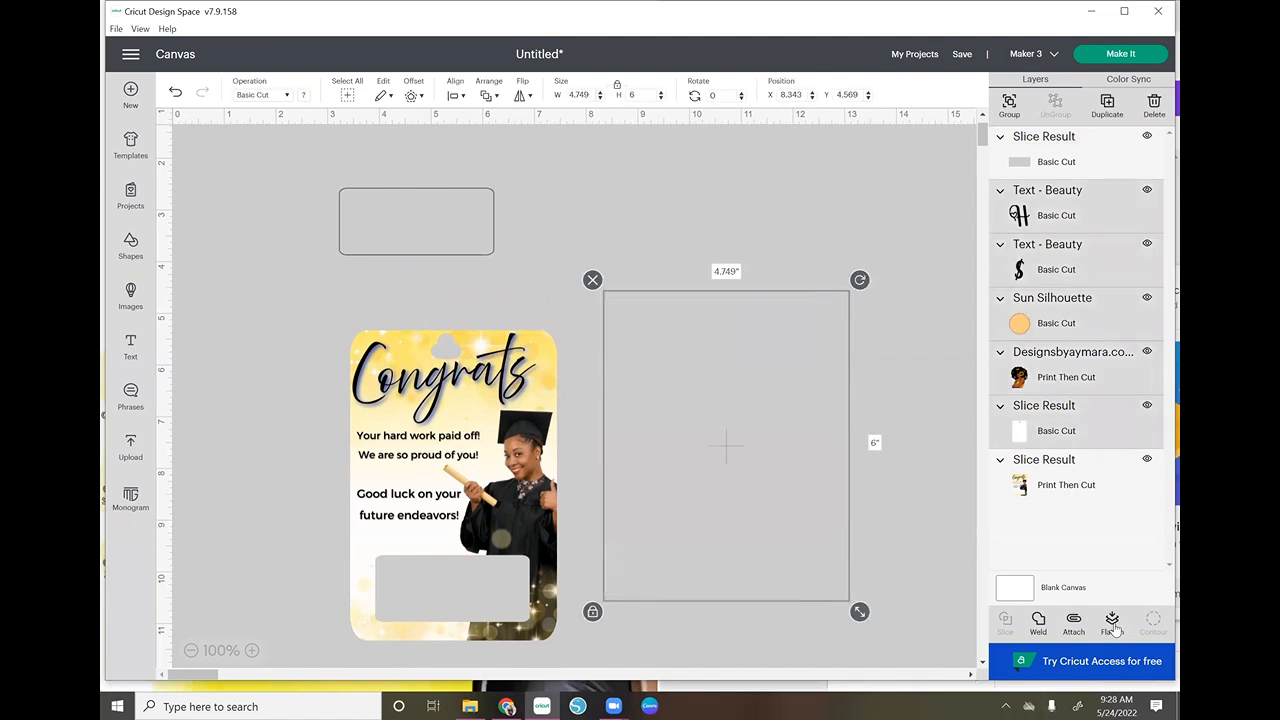
{"action": "left_click", "coordinate": [918, 525]}
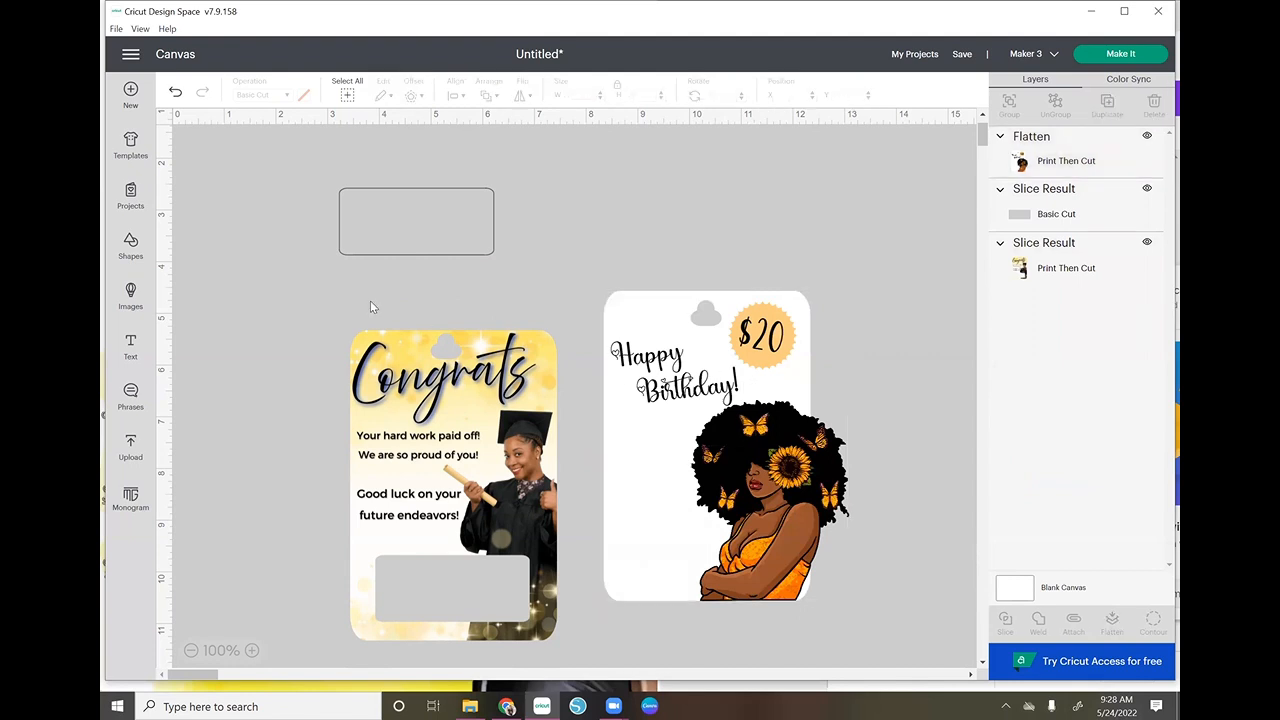
Place the gray rectangle over the birthday card's lower part at about X 8.95, Y 9.08 in, in front of the flattened layer.
{"action": "left_click_drag", "start_coordinate": [417, 214], "coordinate": [708, 520]}
{"action": "left_click_drag", "start_coordinate": [1020, 211], "coordinate": [1030, 140]}
{"action": "left_click_drag", "start_coordinate": [719, 541], "coordinate": [720, 566]}
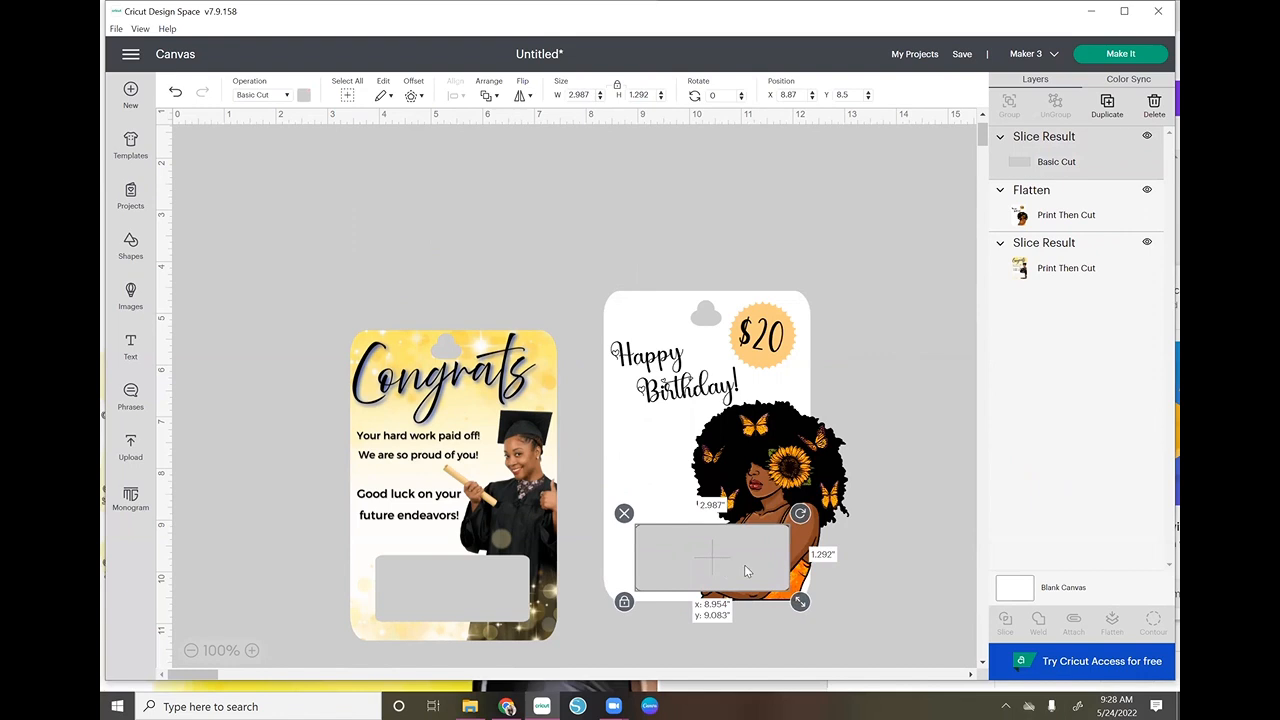
{"action": "left_click", "coordinate": [956, 603]}
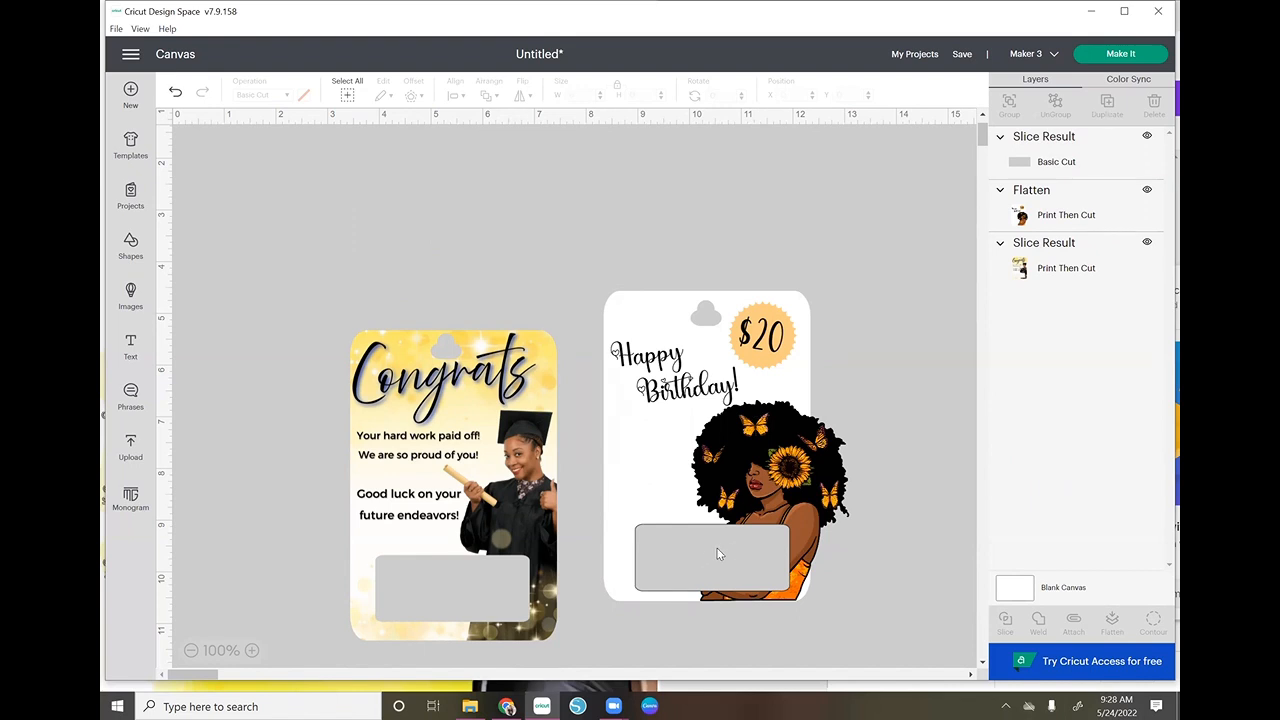
Attach the gray rectangle to the flattened birthday card.
{"action": "left_click", "coordinate": [745, 597]}
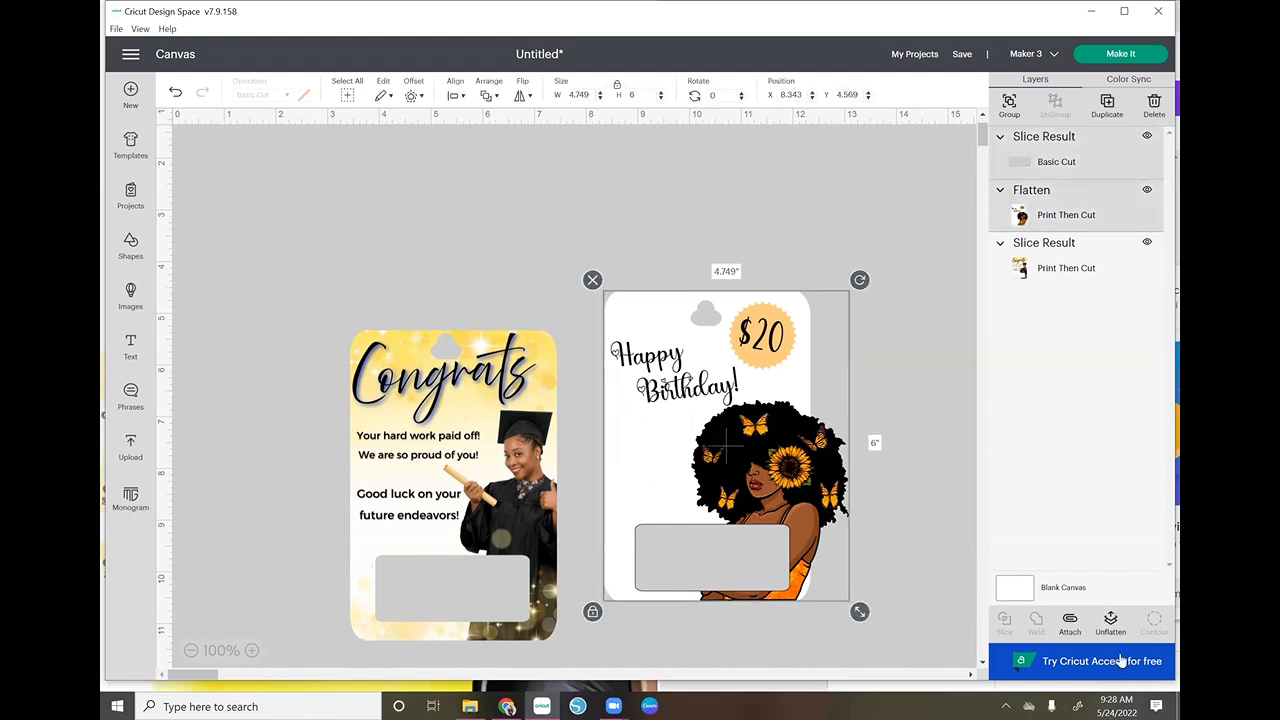
{"action": "left_click", "coordinate": [1069, 622]}
{"action": "left_click", "coordinate": [913, 541]}
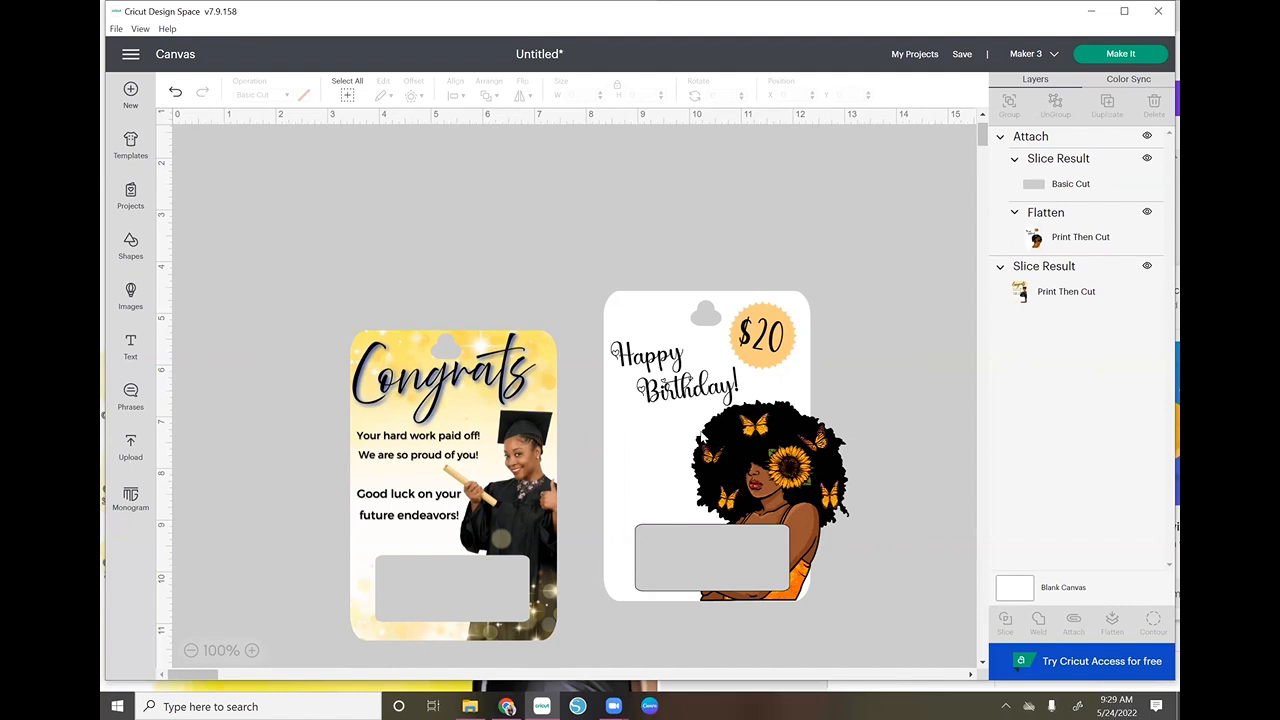
Preview the birthday and Congrats cards on their cutting mats, and return to the canvas.
{"action": "left_click", "coordinate": [1108, 55]}
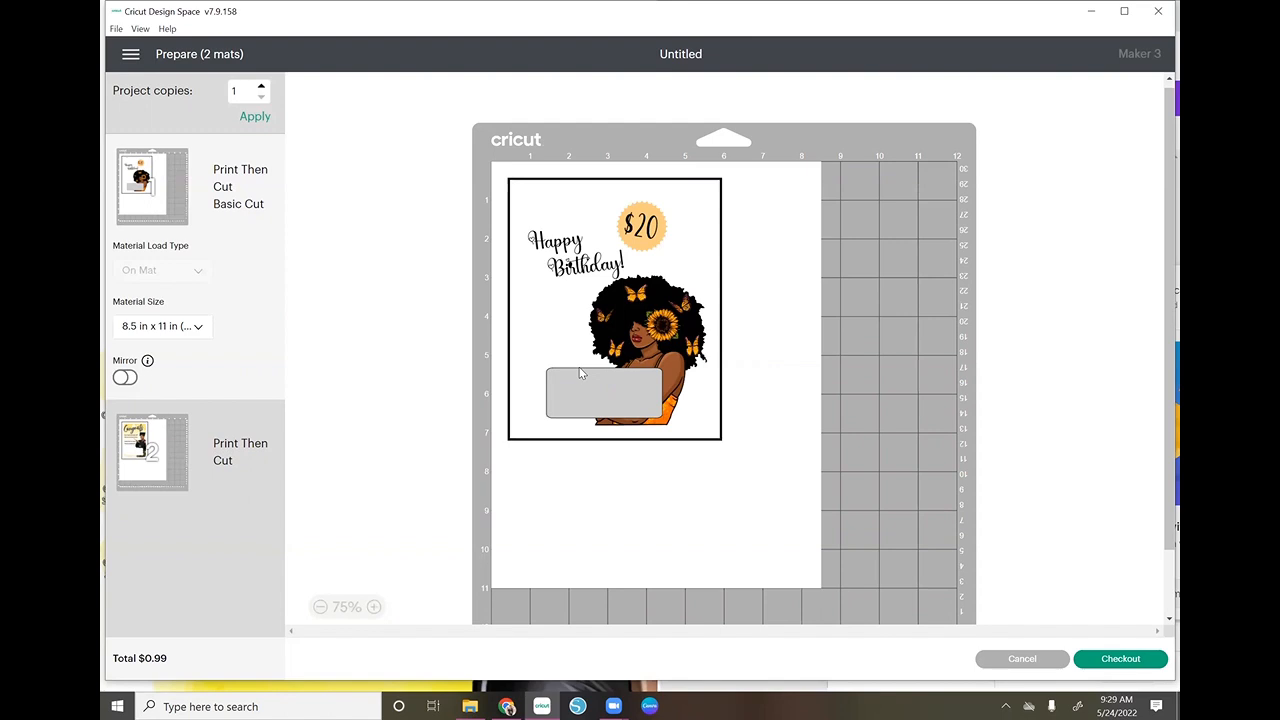
{"action": "left_click", "coordinate": [157, 455]}
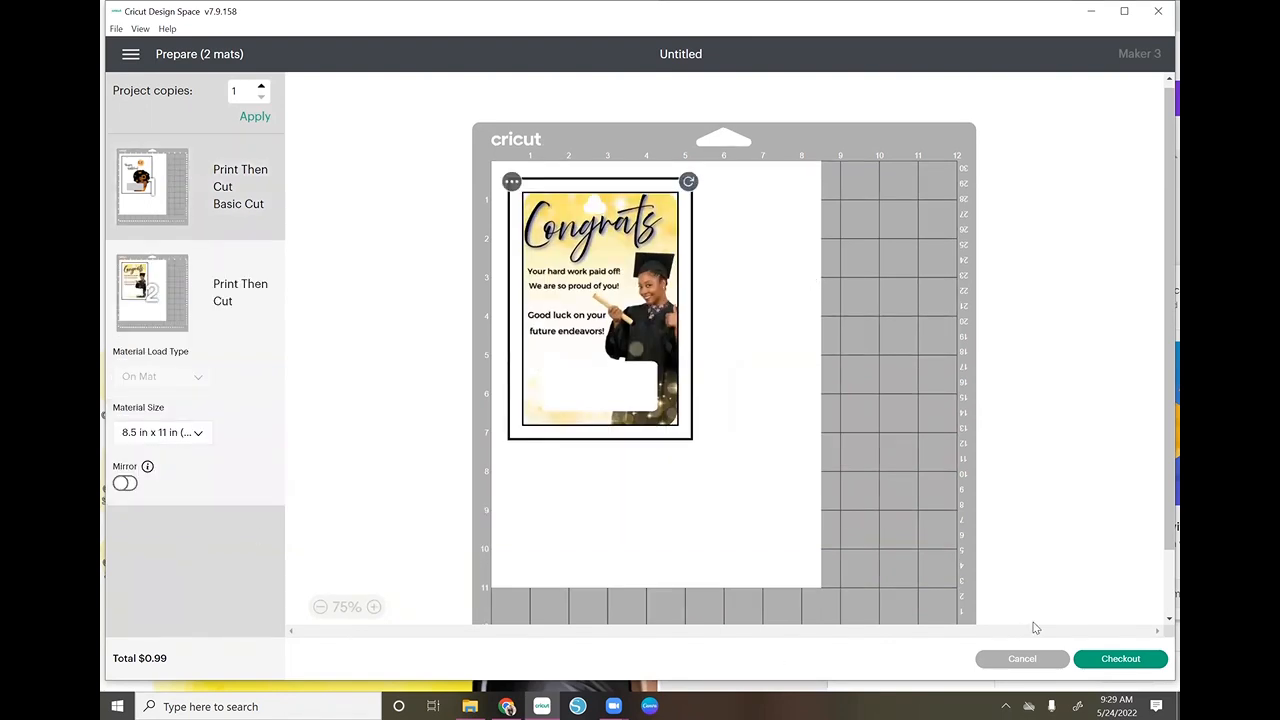
{"action": "left_click", "coordinate": [1037, 667]}
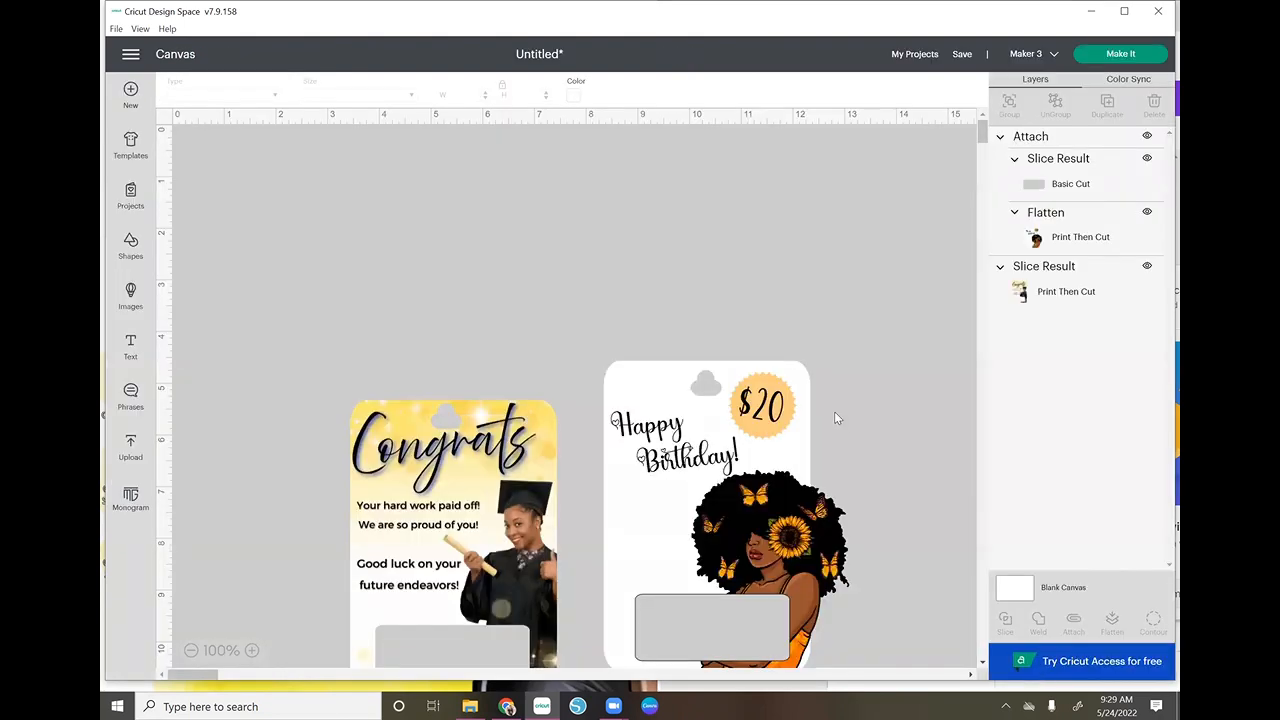
Move the Congrats card away from the birthday card to about X 2.0, Y 4.67 in.
{"action": "left_click", "coordinate": [837, 418]}
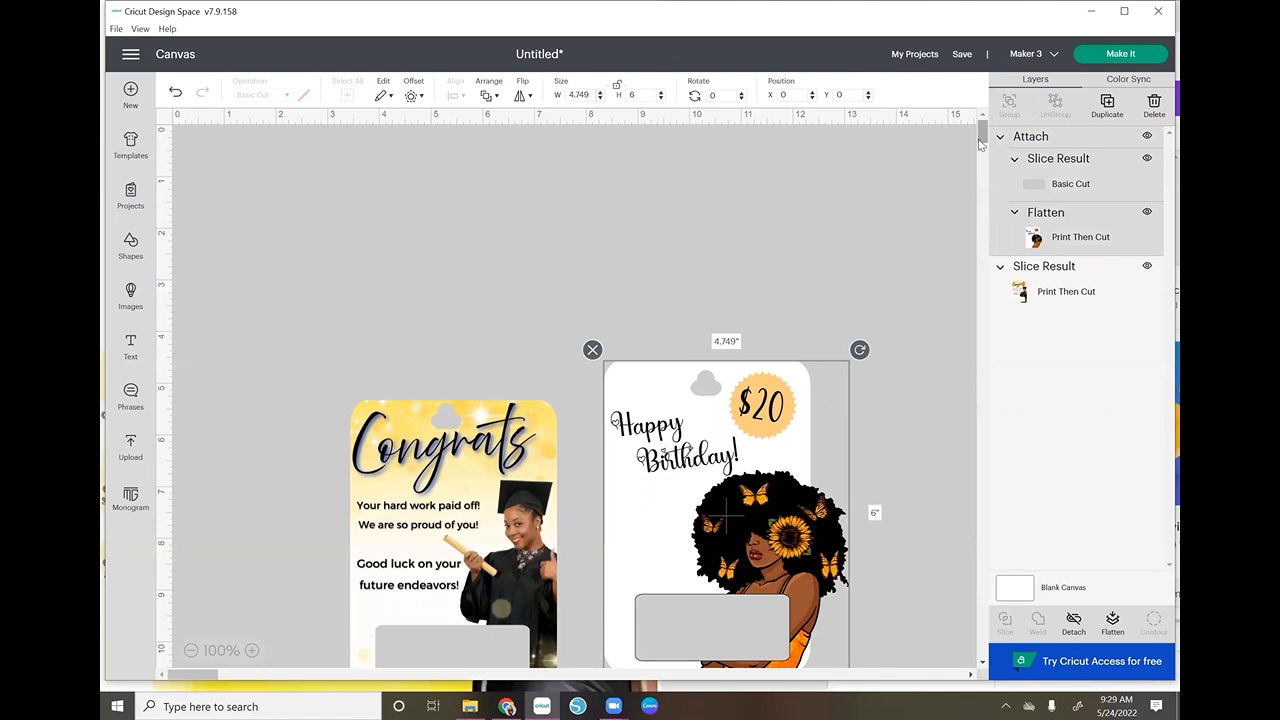
{"action": "scroll", "coordinate": [981, 149], "scroll_direction": "down", "scroll_amount": 3}
{"action": "scroll", "coordinate": [981, 149], "scroll_direction": "up", "scroll_amount": 1}
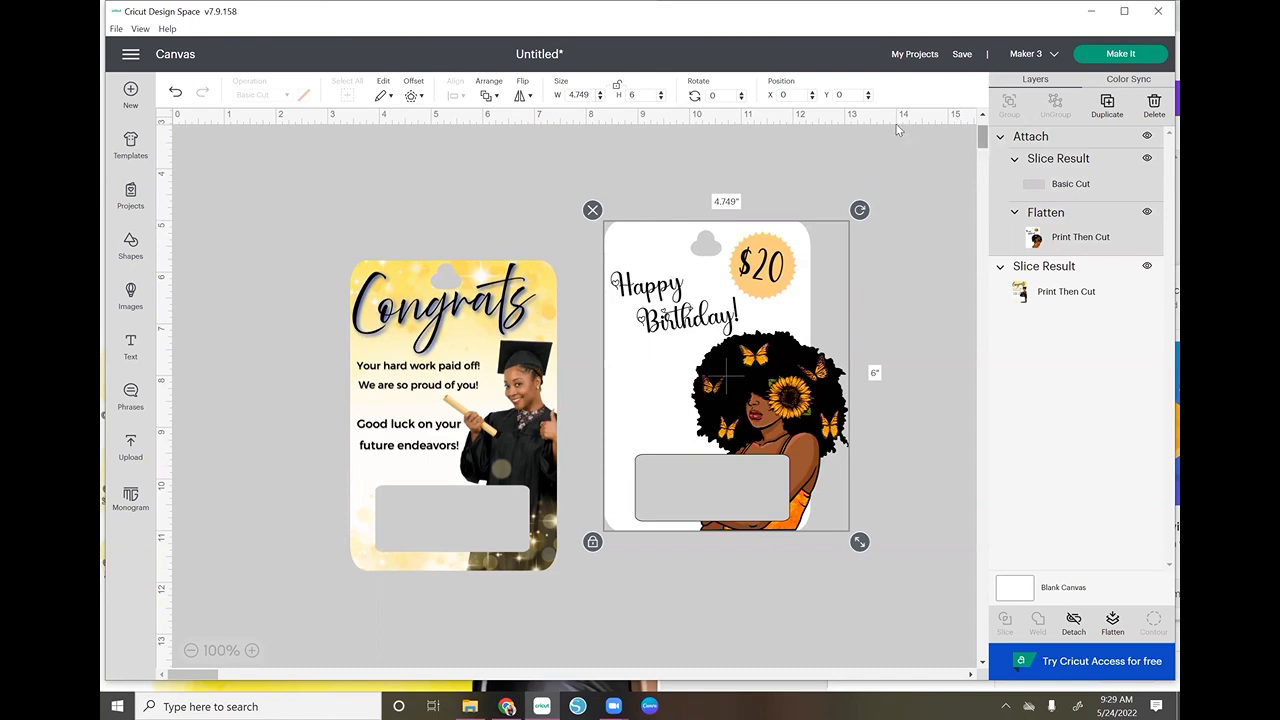
{"action": "left_click_drag", "start_coordinate": [509, 375], "coordinate": [434, 341]}
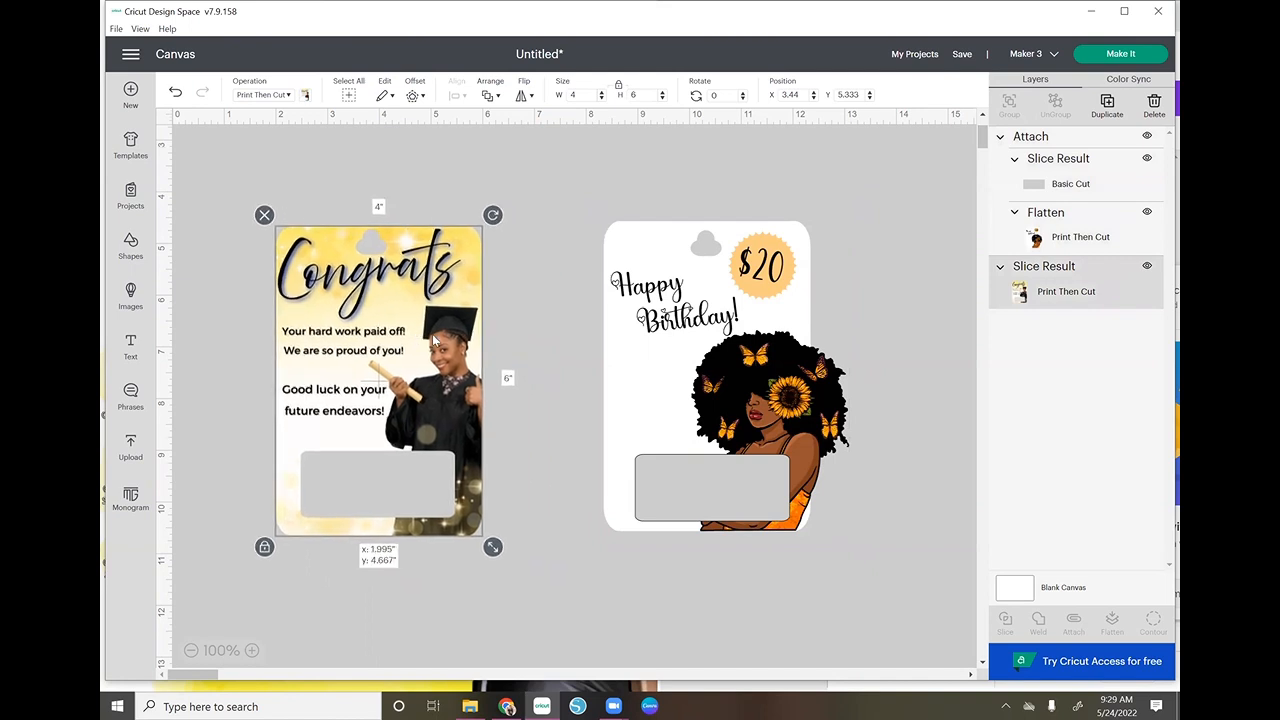
{"action": "left_click", "coordinate": [685, 348]}
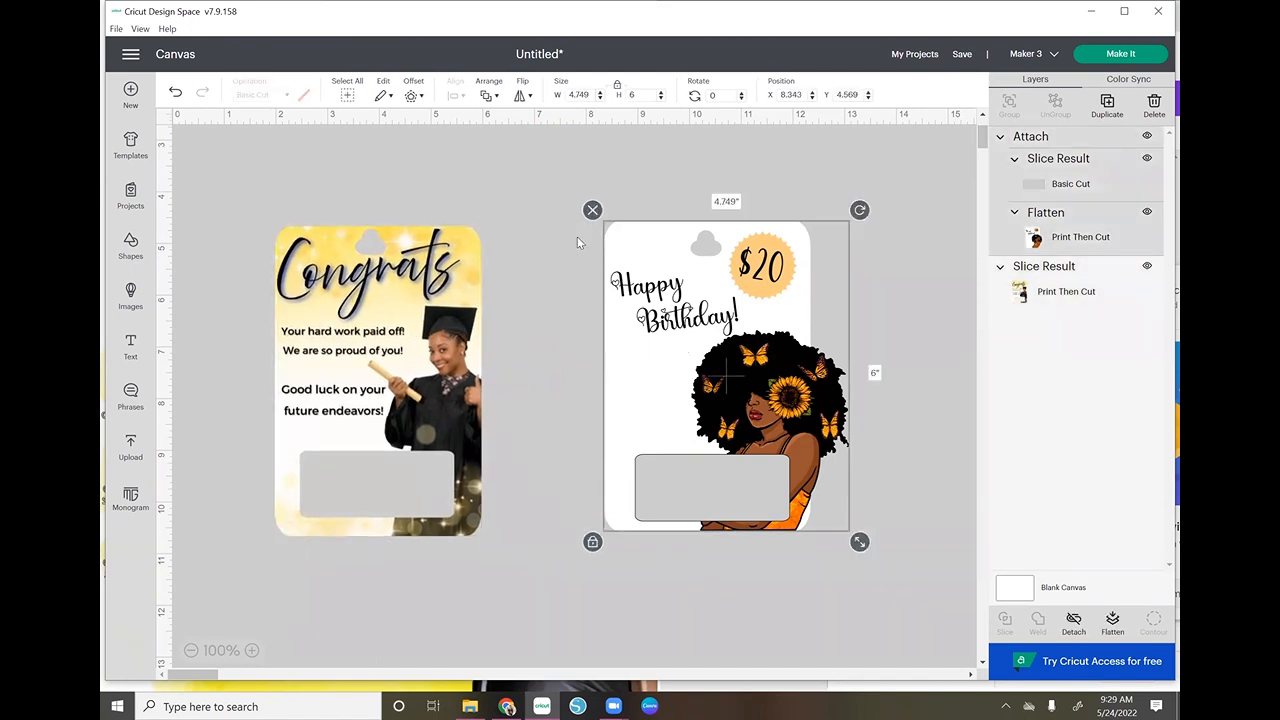
{"action": "left_click", "coordinate": [743, 174]}
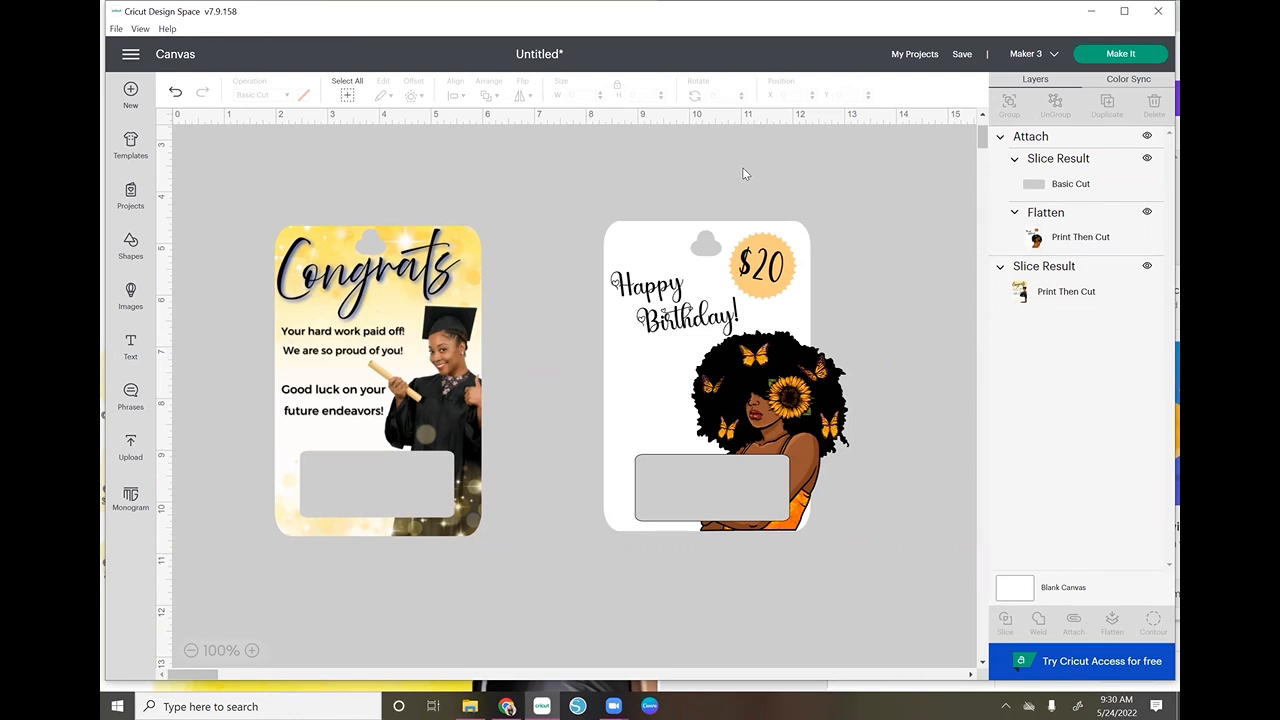
{"action": "left_click", "coordinate": [484, 704]}
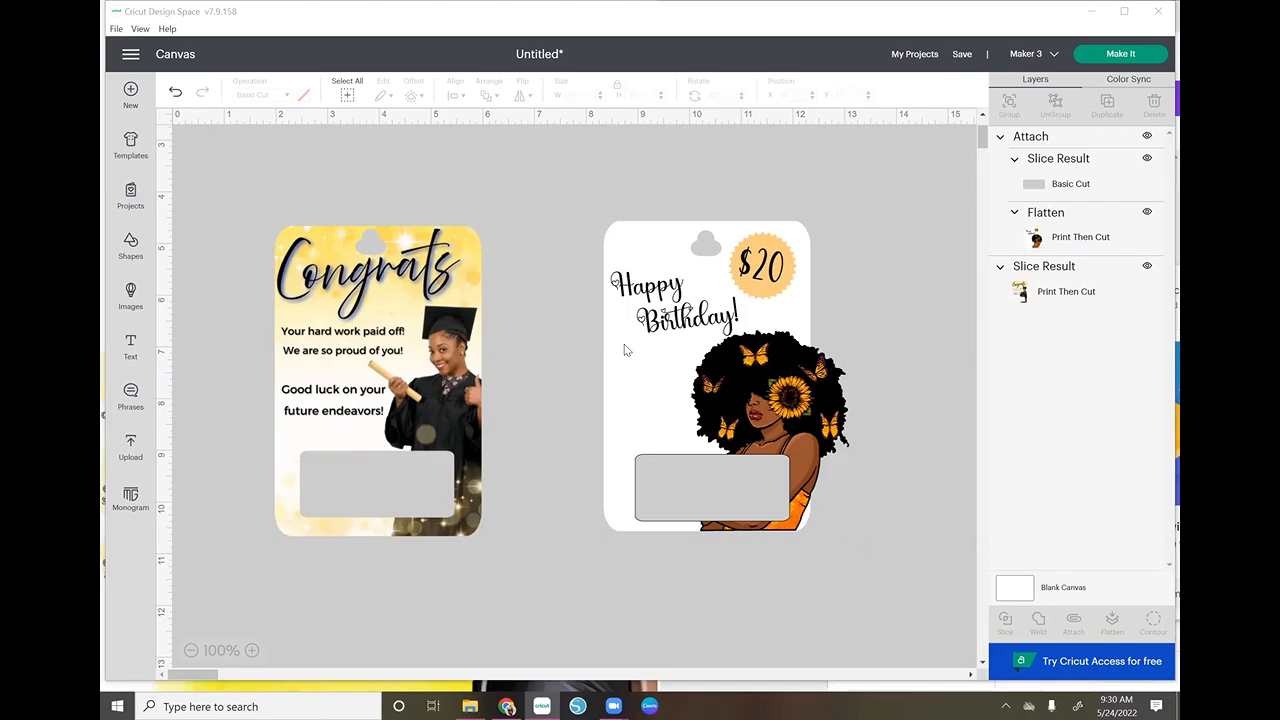